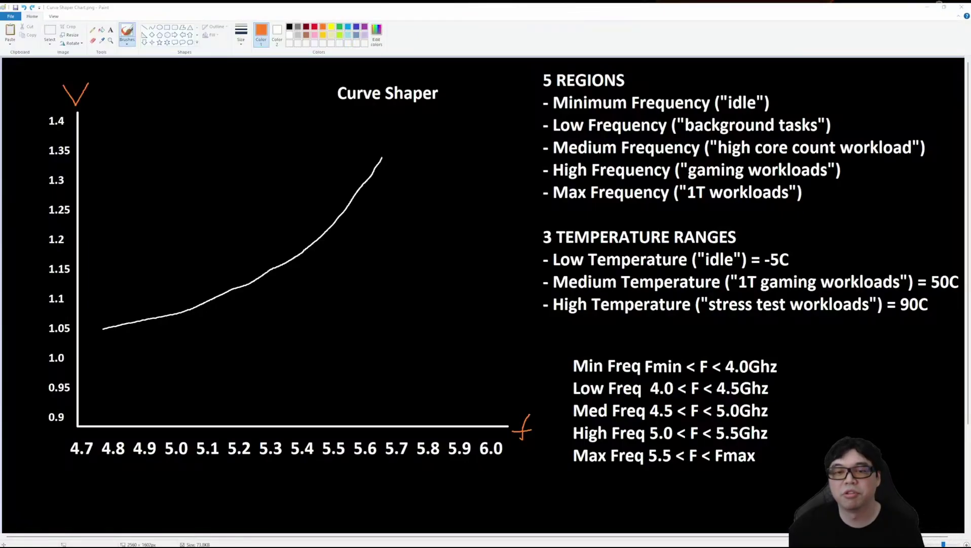
Step: Underline the 'Curve Shaper' title in orange, undoing the stray loop and arrow strokes
drag(323, 113, 456, 116)
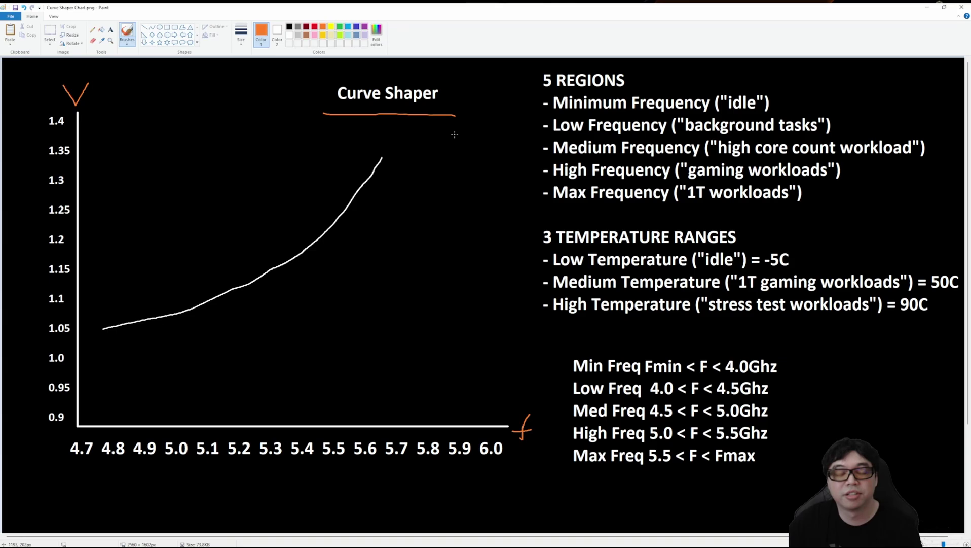
mouse_move(421, 149)
mouse_down()
mouse_move(154, 184)
mouse_move(104, 346)
mouse_move(386, 143)
mouse_up()
key(ctrl+z)
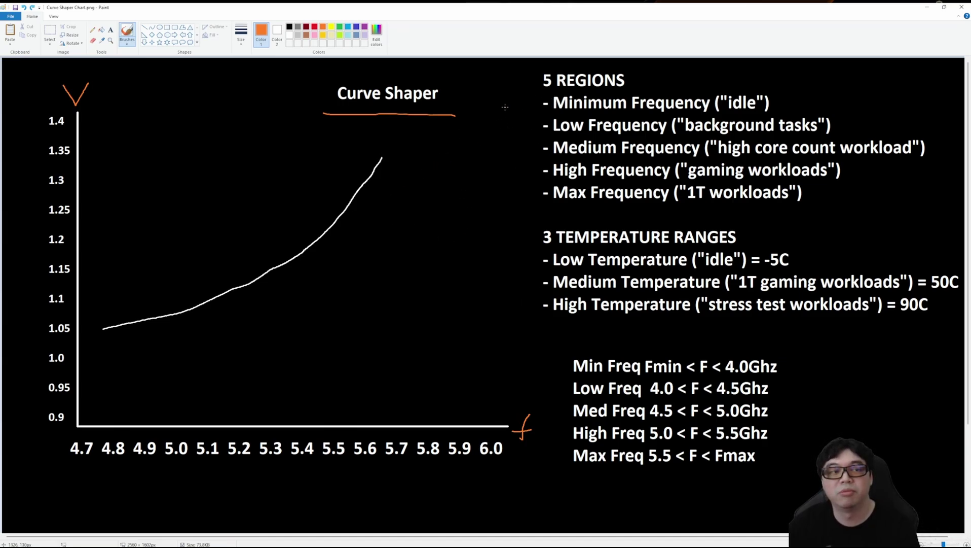
drag(504, 107, 531, 98)
key(ctrl+z)
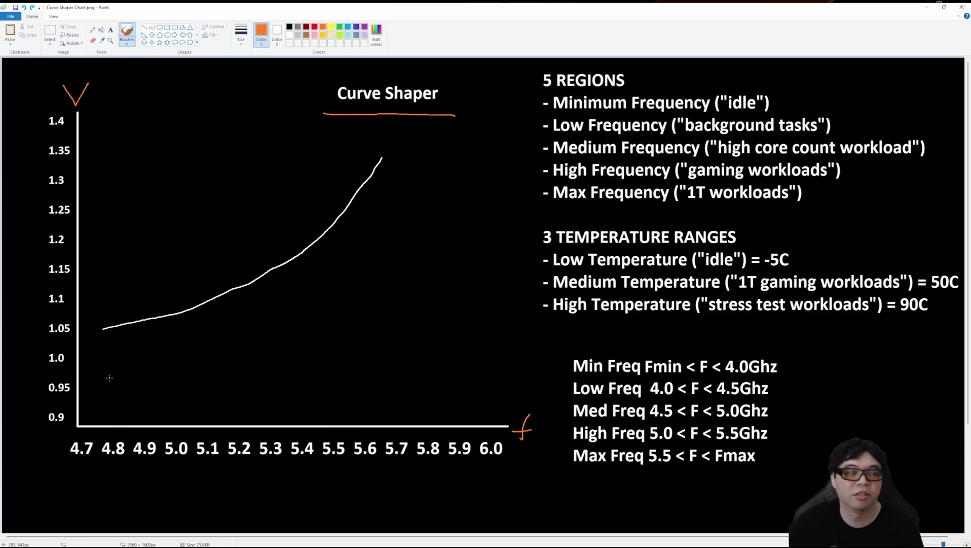
mouse_move(106, 375)
mouse_down()
mouse_move(185, 366)
mouse_move(293, 319)
mouse_move(395, 254)
mouse_move(431, 178)
mouse_up()
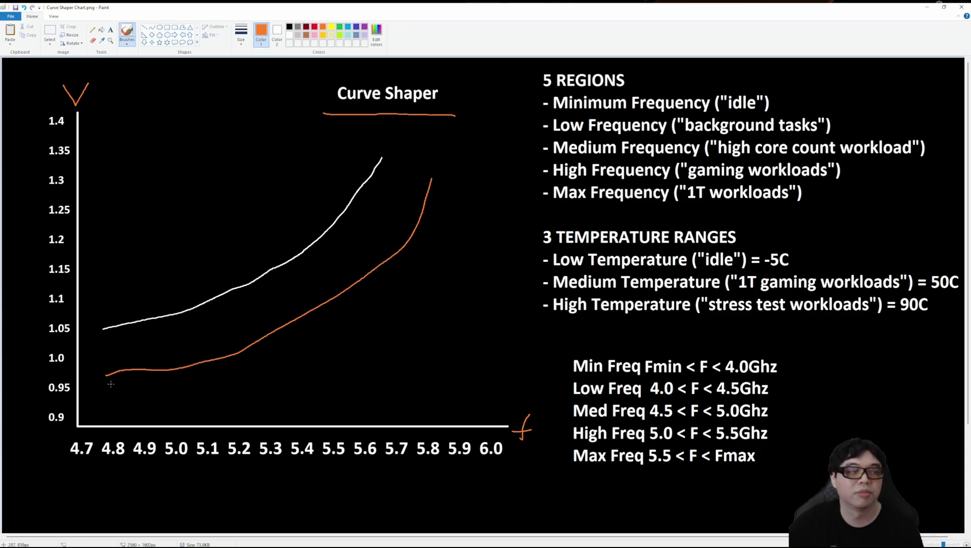
mouse_move(126, 358)
mouse_down()
mouse_move(81, 375)
mouse_move(196, 391)
mouse_move(56, 366)
mouse_up()
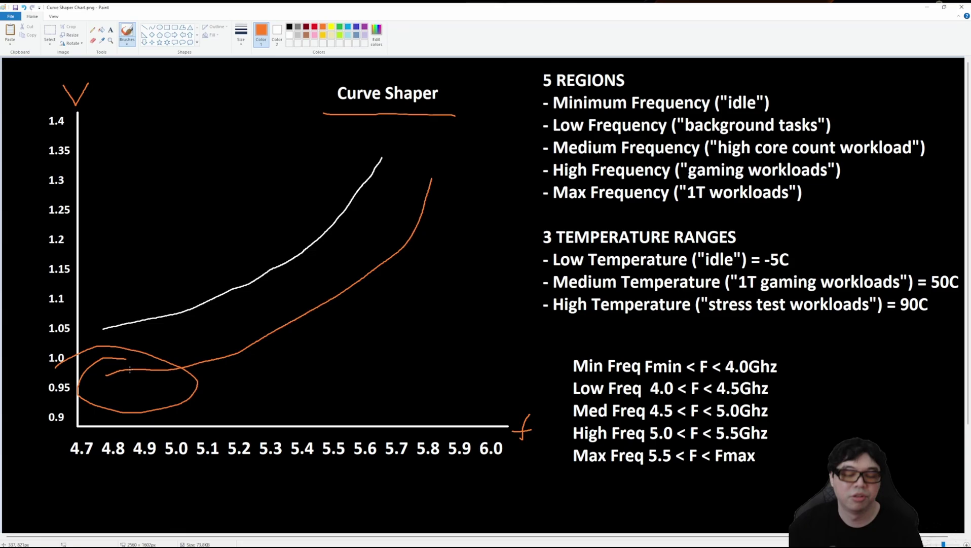
key(ctrl+z)
key(ctrl+z)
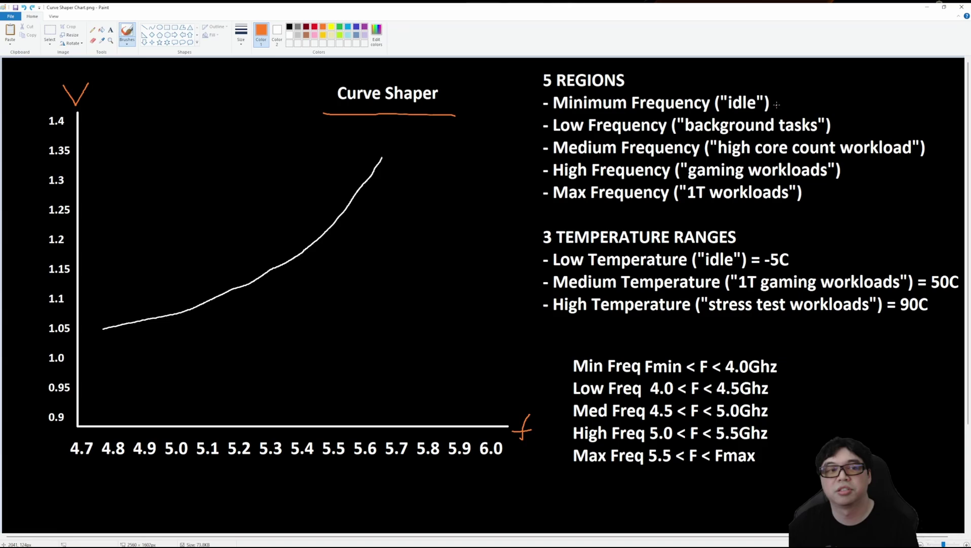
mouse_move(794, 92)
mouse_down()
mouse_move(690, 96)
mouse_move(791, 92)
mouse_up()
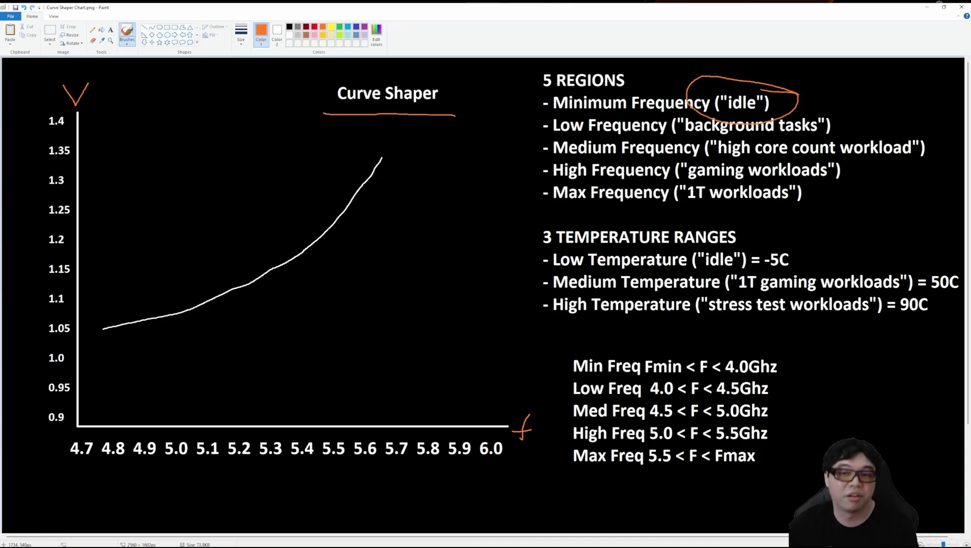
key(ctrl+z)
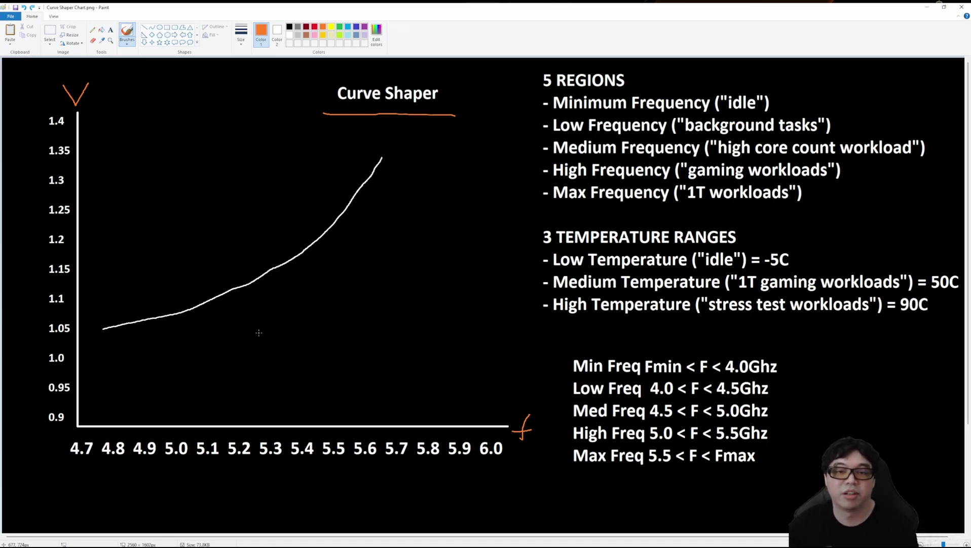
mouse_move(94, 397)
mouse_down()
mouse_move(336, 314)
mouse_move(450, 171)
mouse_up()
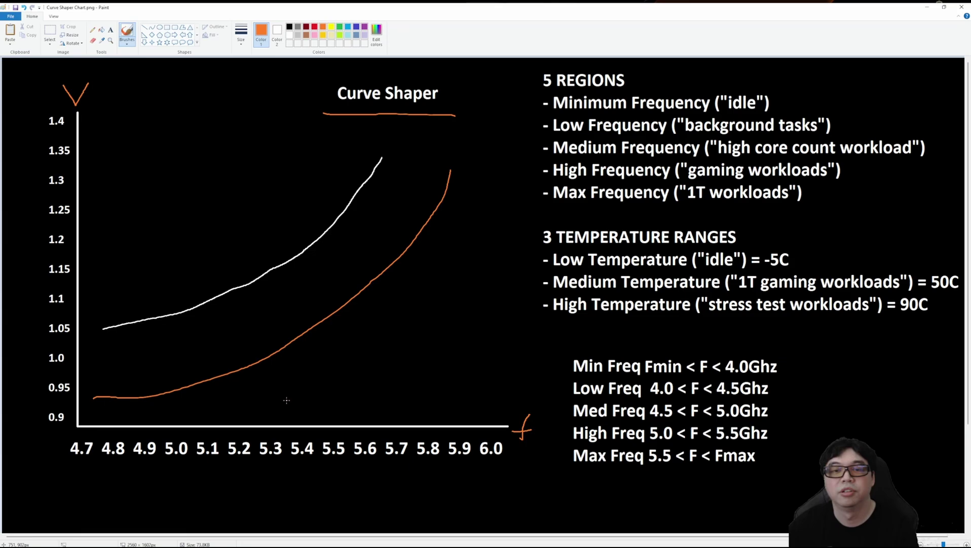
key(ctrl+z)
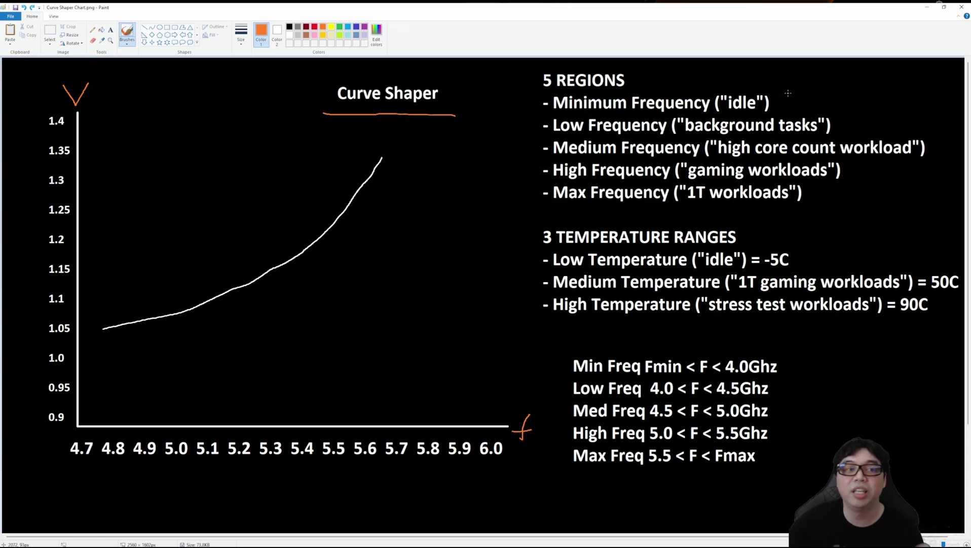
mouse_move(568, 84)
mouse_down()
mouse_move(537, 96)
mouse_move(659, 112)
mouse_move(532, 71)
mouse_up()
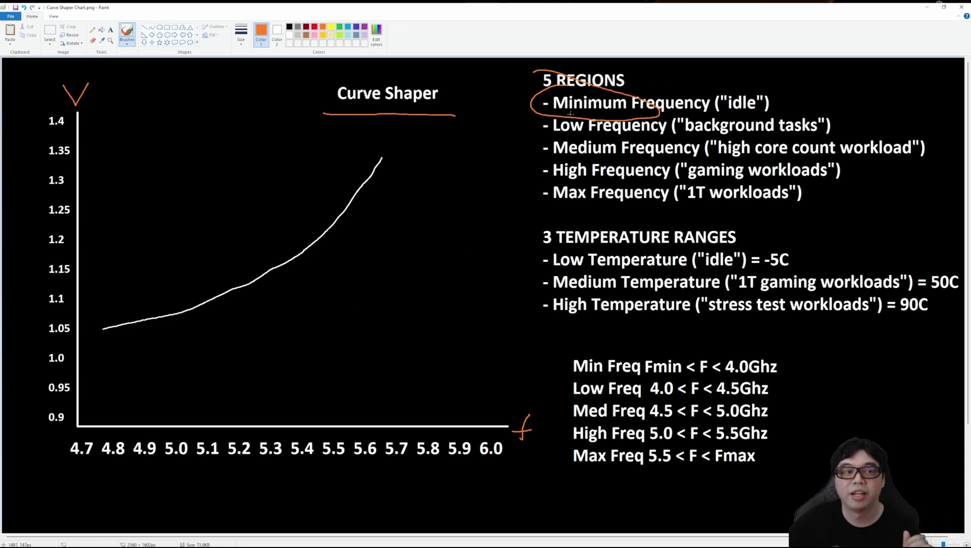
mouse_move(550, 110)
mouse_down()
mouse_move(692, 148)
mouse_move(547, 116)
mouse_up()
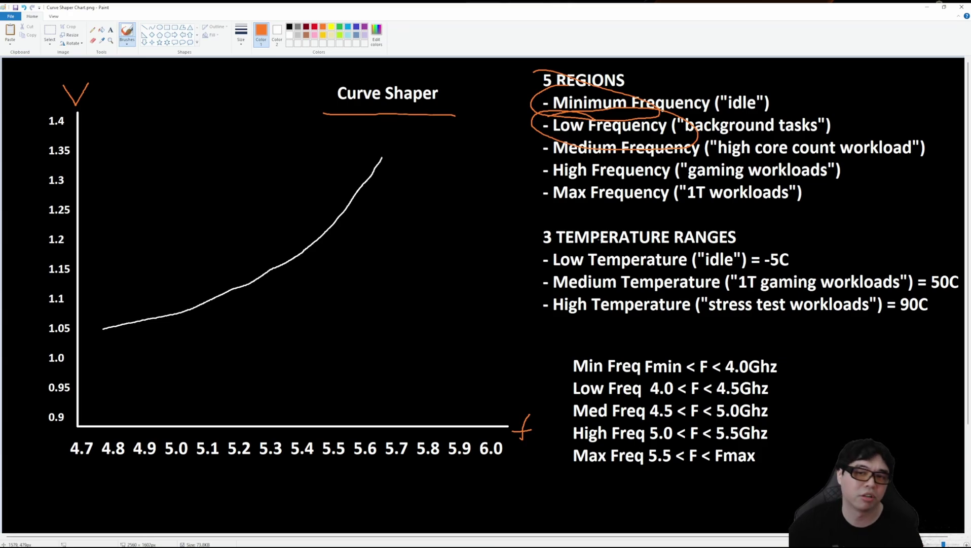
key(ctrl+z)
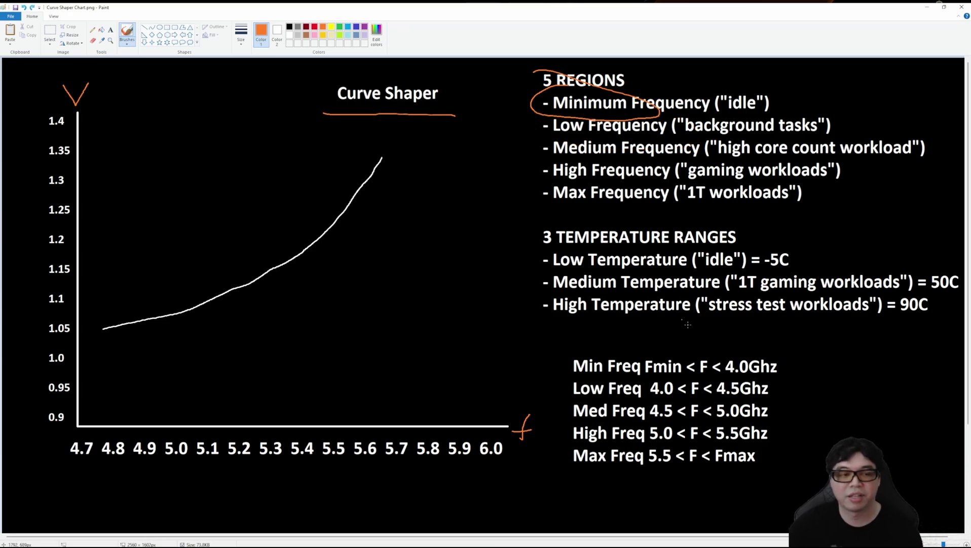
key(ctrl+z)
mouse_move(779, 384)
mouse_down()
mouse_move(586, 360)
mouse_move(637, 408)
mouse_move(806, 386)
mouse_move(736, 372)
mouse_up()
key(ctrl+z)
key(ctrl+z)
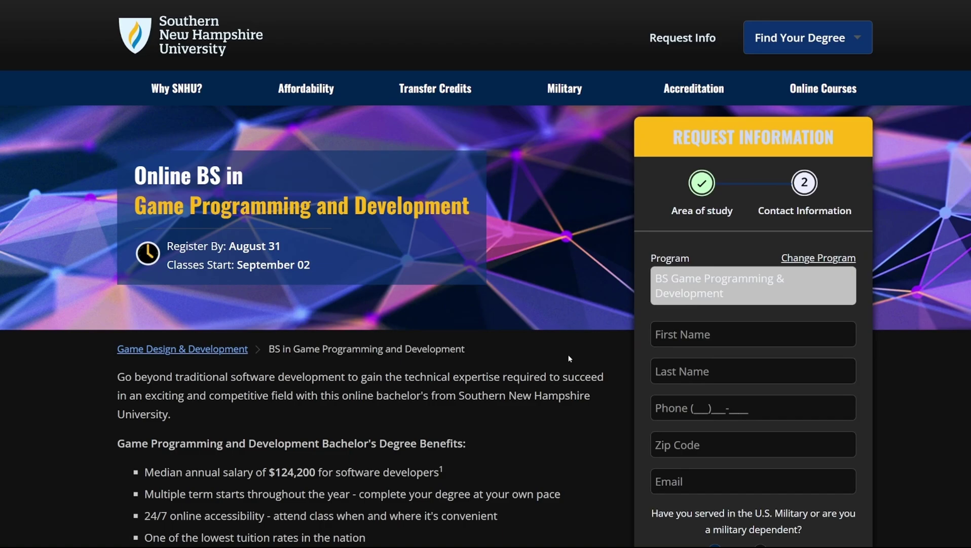
Step: Scroll the SNHU Game Programming and Development degree page down to the Get Info form
scroll(518, 359, down, 4)
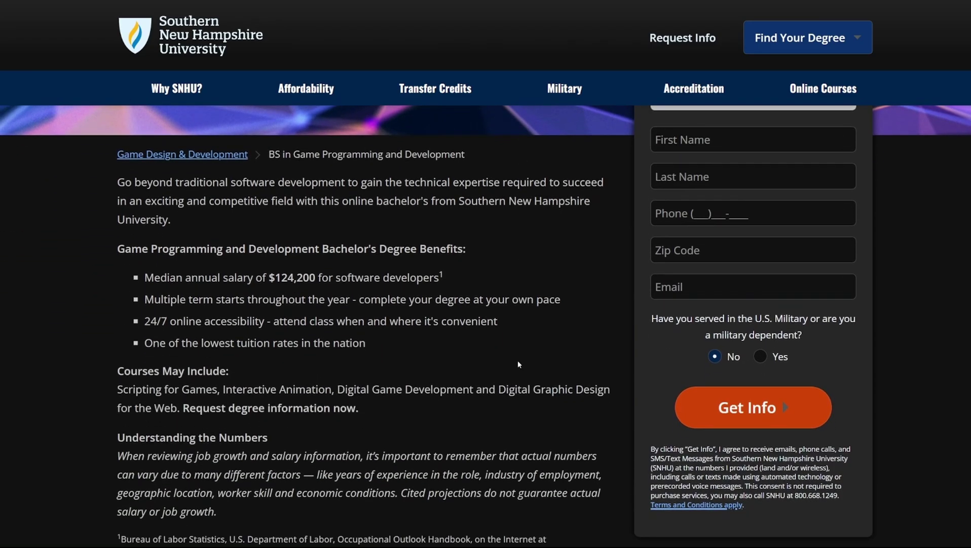
scroll(518, 360, down, 3)
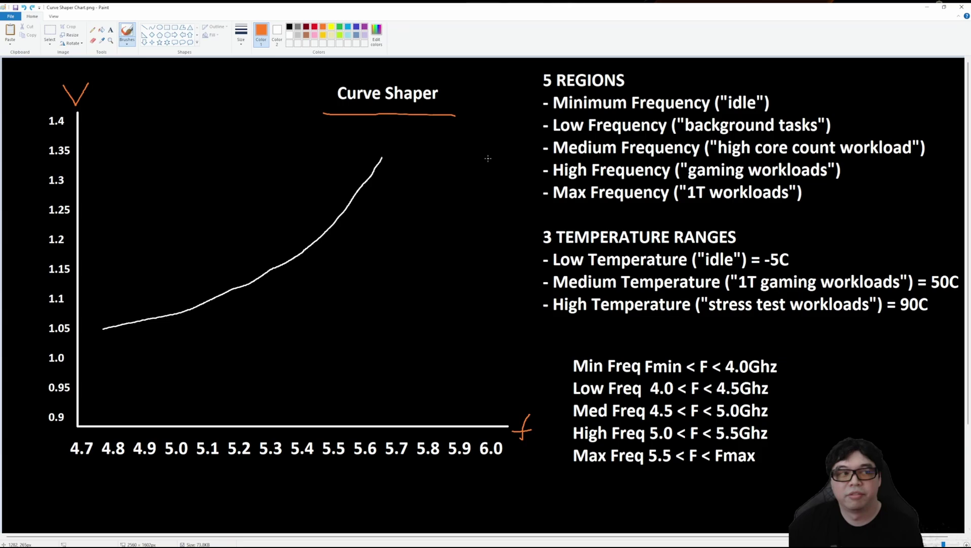
Step: Sketch arrows at Medium, High and Max Frequency plus trial circles, then undo them all
mouse_move(510, 152)
mouse_down()
mouse_move(542, 151)
mouse_move(532, 158)
mouse_move(542, 172)
mouse_up()
drag(532, 167, 538, 184)
drag(512, 196, 540, 193)
mouse_move(527, 188)
mouse_down()
mouse_move(542, 193)
mouse_move(533, 207)
mouse_up()
mouse_move(712, 139)
mouse_down()
mouse_move(608, 132)
mouse_move(530, 143)
mouse_move(668, 163)
mouse_move(693, 132)
mouse_up()
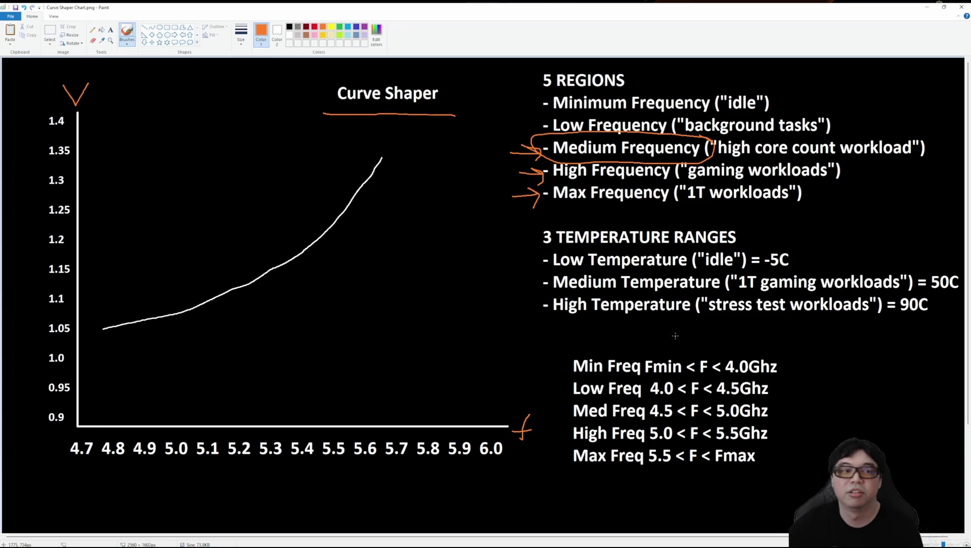
mouse_move(783, 408)
mouse_down()
mouse_move(616, 399)
mouse_move(559, 417)
mouse_move(734, 431)
mouse_move(771, 401)
mouse_up()
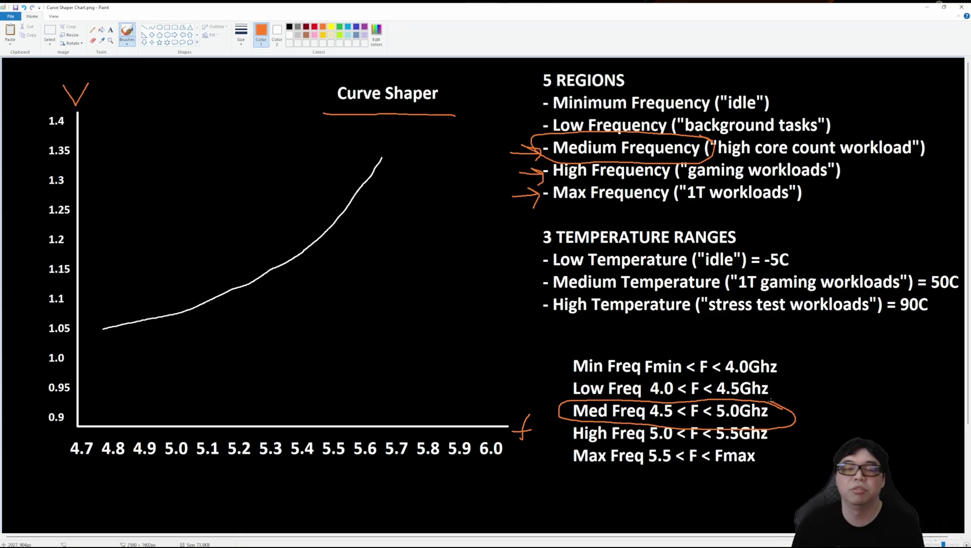
key(ctrl+z)
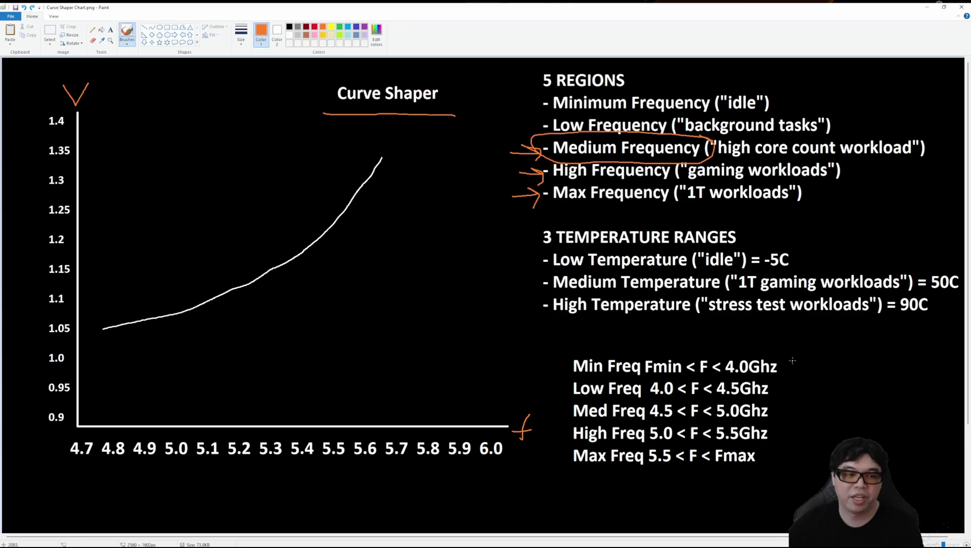
mouse_move(571, 355)
mouse_down()
mouse_move(800, 343)
mouse_move(742, 484)
mouse_move(550, 480)
mouse_move(558, 345)
mouse_move(603, 351)
mouse_up()
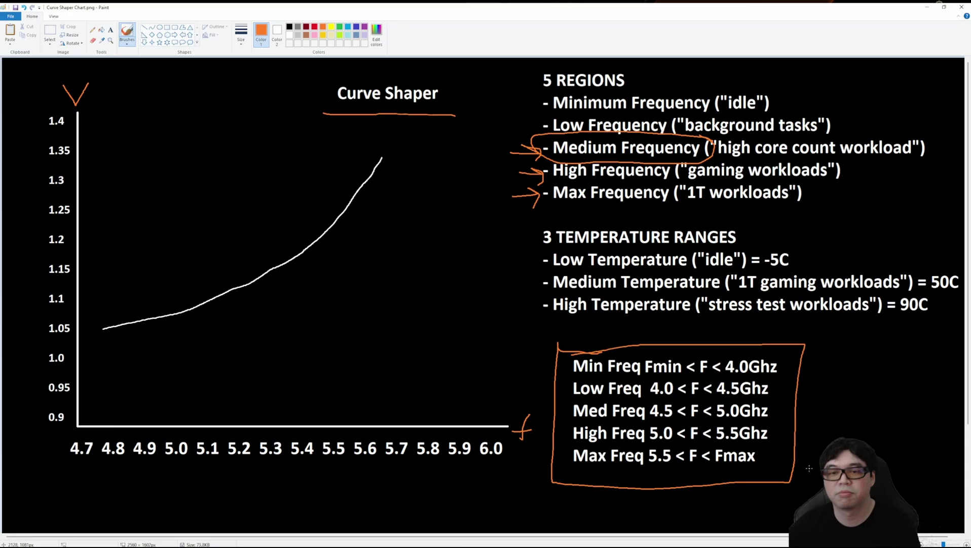
key(ctrl+z)
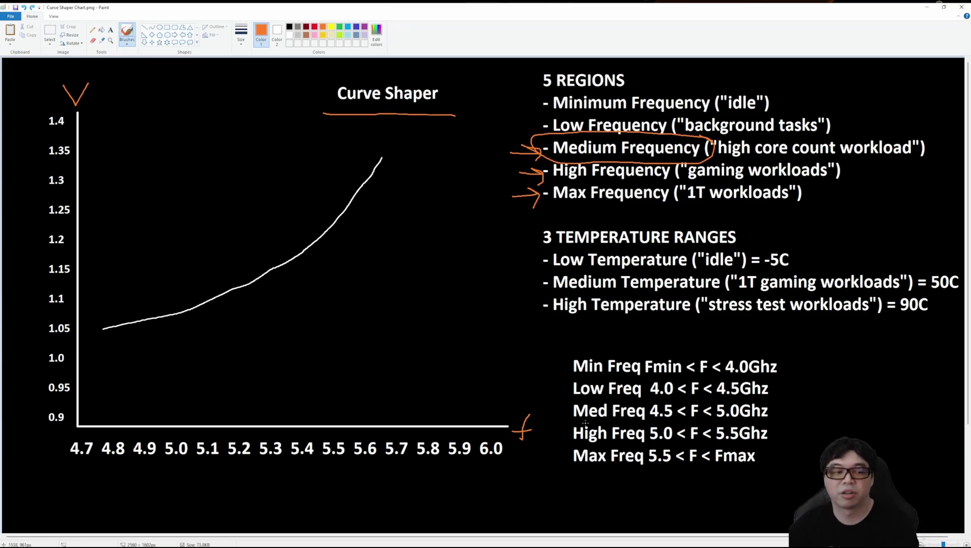
key(ctrl+z)
key(ctrl+z)
key(ctrl+z)
key(ctrl+z)
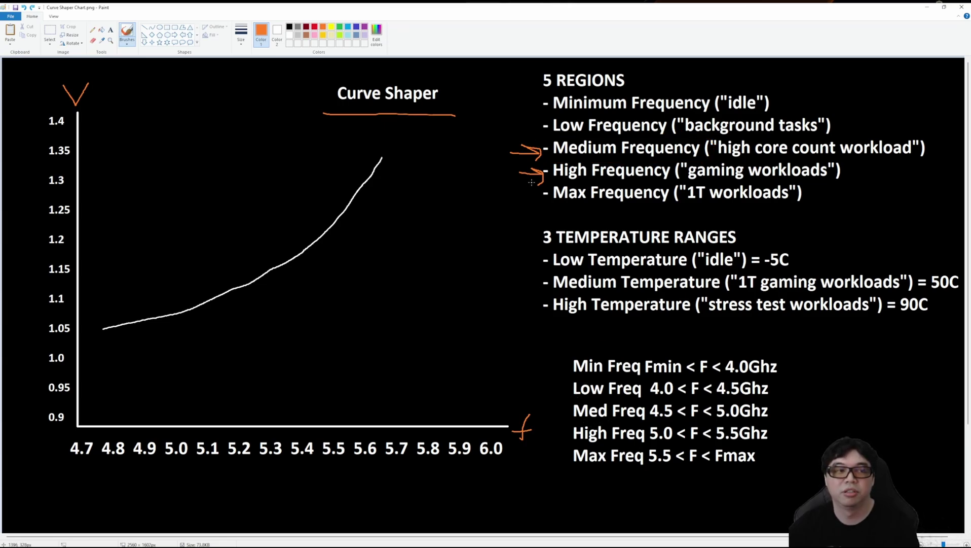
Step: Circle the High Frequency 'gaming workloads' line in orange, dropping the extra 5.0–5.5Ghz loop
mouse_move(669, 159)
mouse_down()
mouse_move(537, 170)
mouse_move(641, 183)
mouse_move(832, 184)
mouse_move(823, 155)
mouse_move(627, 158)
mouse_up()
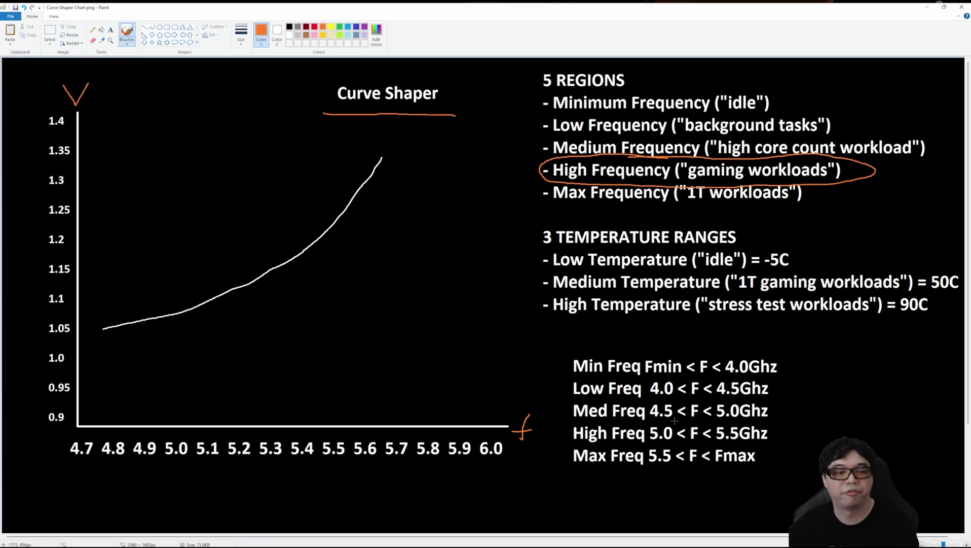
mouse_move(675, 420)
mouse_down()
mouse_move(646, 437)
mouse_move(743, 442)
mouse_move(685, 416)
mouse_move(660, 420)
mouse_up()
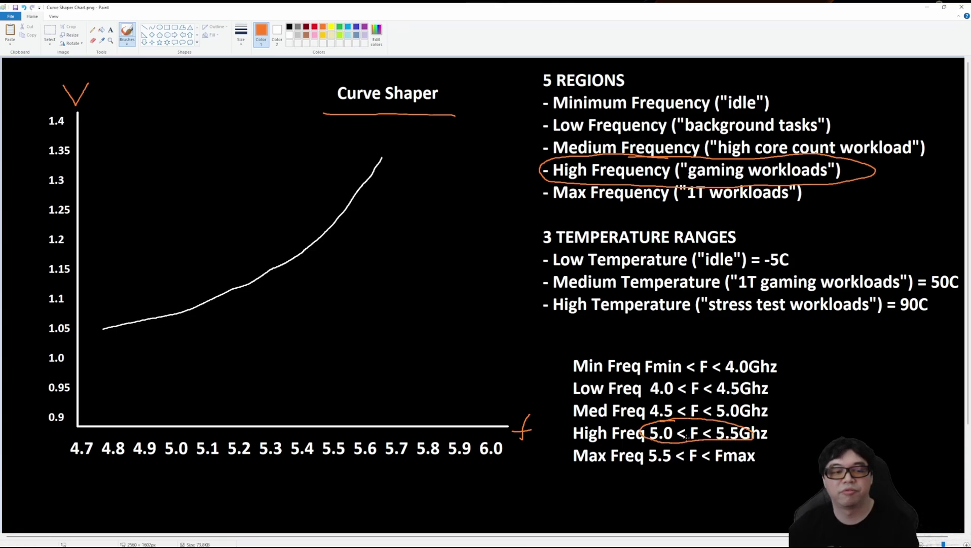
key(ctrl+z)
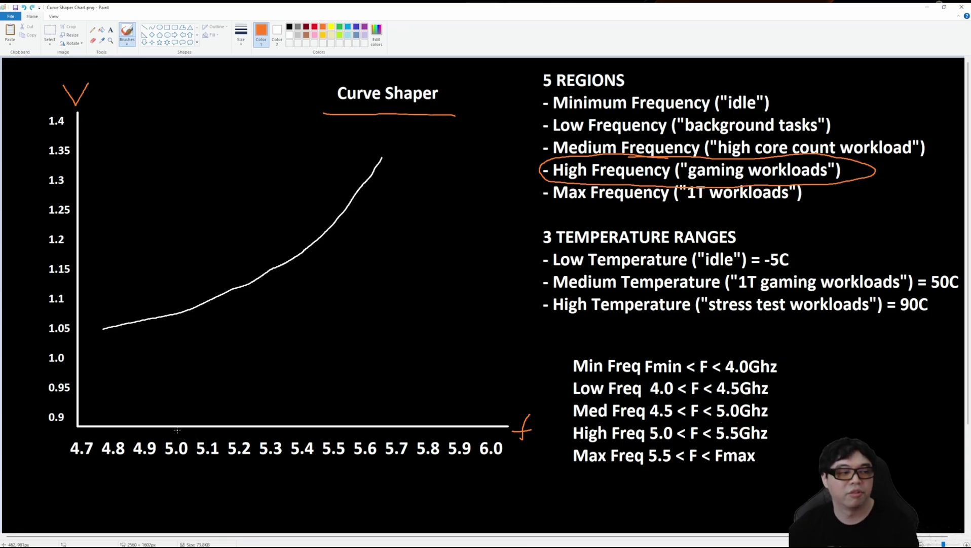
Step: Draw orange divider lines at 5.0 and 5.5 and label the zones Med, H and Max
drag(178, 426, 187, 102)
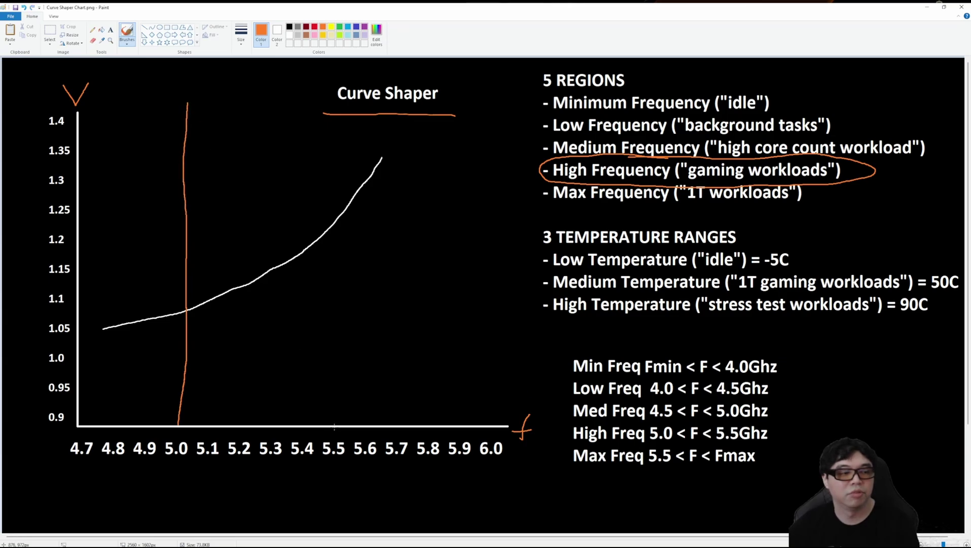
mouse_move(335, 426)
mouse_down()
mouse_move(322, 236)
mouse_move(335, 108)
mouse_up()
key(ctrl+z)
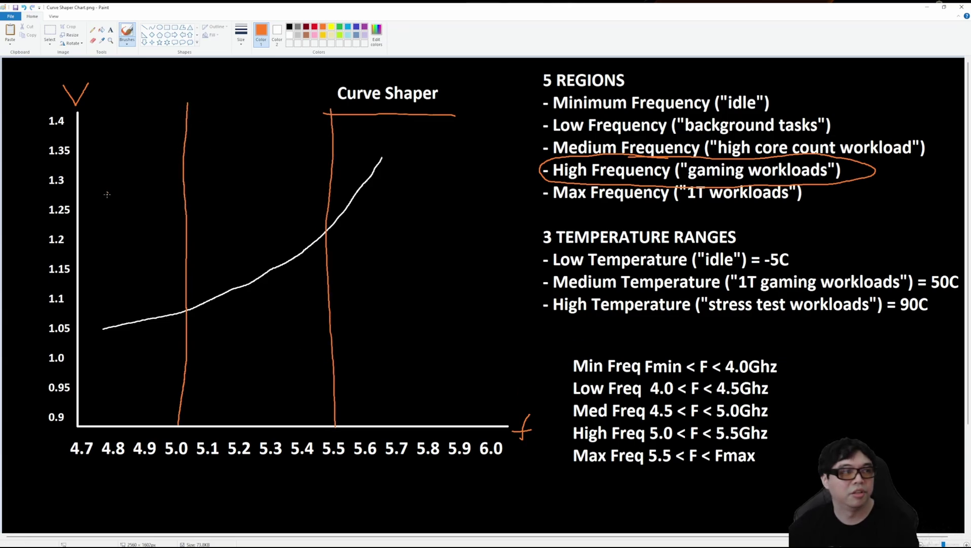
mouse_move(98, 205)
mouse_down()
mouse_move(107, 173)
mouse_move(140, 197)
mouse_up()
drag(152, 182, 157, 191)
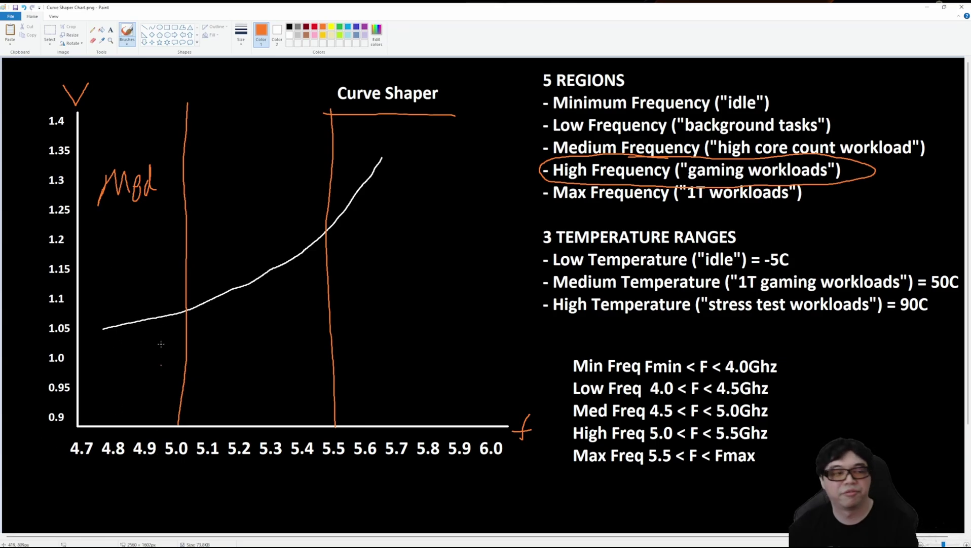
mouse_move(236, 163)
mouse_down()
mouse_move(231, 200)
mouse_move(249, 181)
mouse_move(255, 218)
mouse_up()
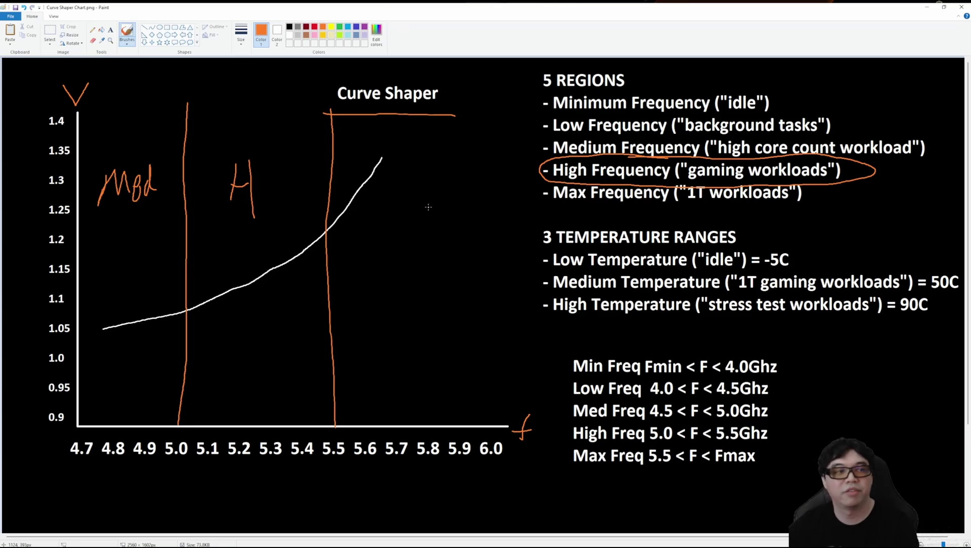
mouse_move(401, 207)
mouse_down()
mouse_move(411, 183)
mouse_move(435, 176)
mouse_move(445, 197)
mouse_move(478, 195)
mouse_move(464, 201)
mouse_up()
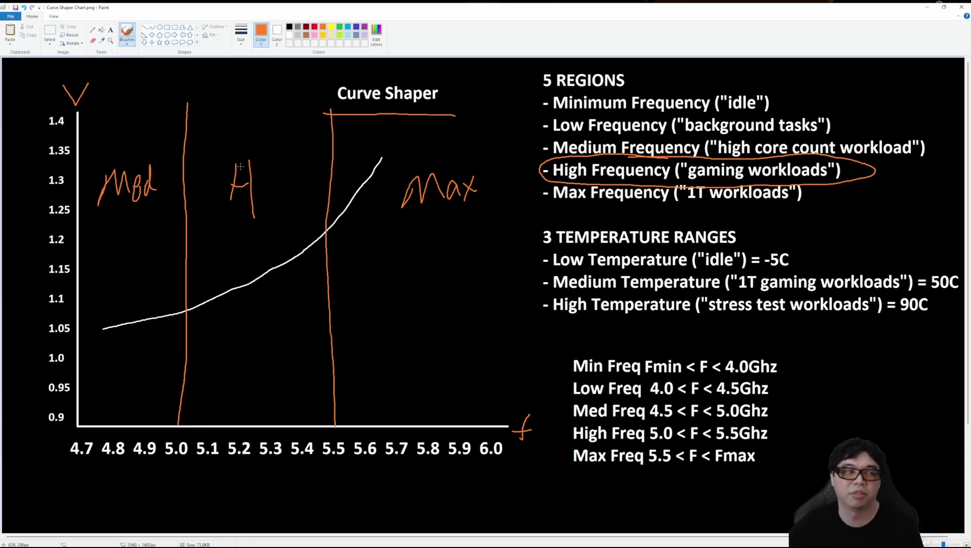
Step: Circle the Med and H labels, then undo the circles, labels and both divider lines
mouse_move(191, 160)
mouse_down()
mouse_move(80, 215)
mouse_move(152, 138)
mouse_up()
mouse_move(293, 153)
mouse_down()
mouse_move(259, 140)
mouse_move(325, 168)
mouse_move(236, 152)
mouse_up()
key(ctrl+z)
key(ctrl+z)
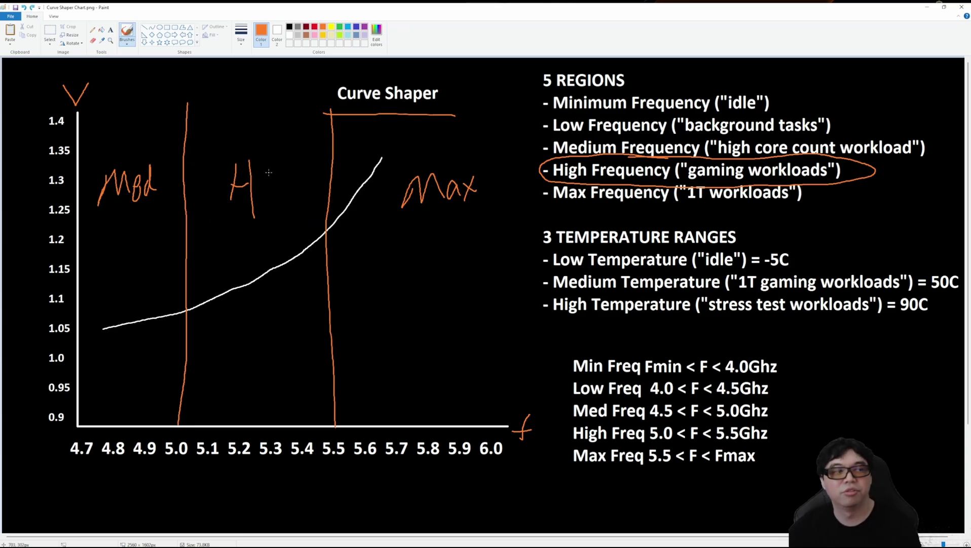
key(ctrl+z)
key(ctrl+z)
key(ctrl+z)
key(ctrl+z)
key(ctrl+z)
key(ctrl+z)
key(ctrl+z)
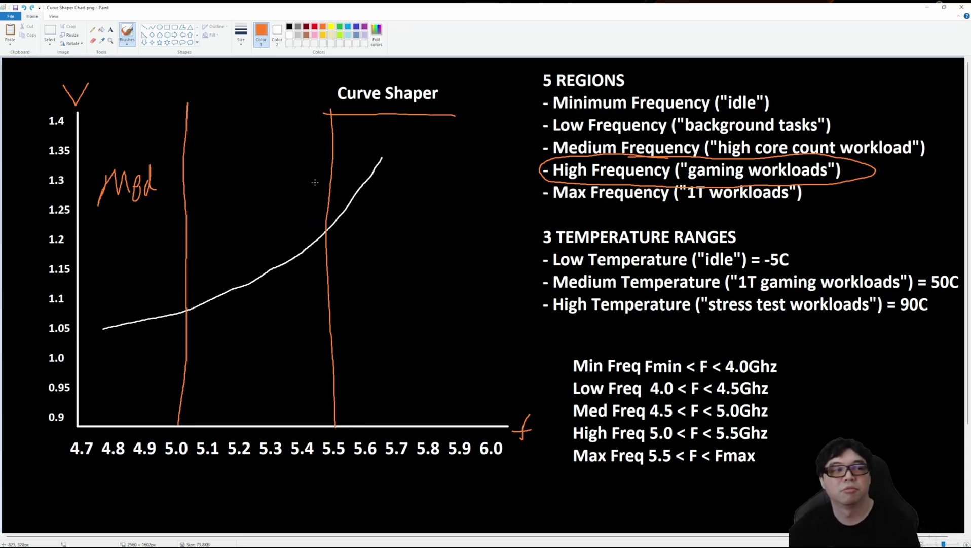
key(ctrl+z)
key(ctrl+z)
key(ctrl+z)
key(ctrl+z)
key(ctrl+z)
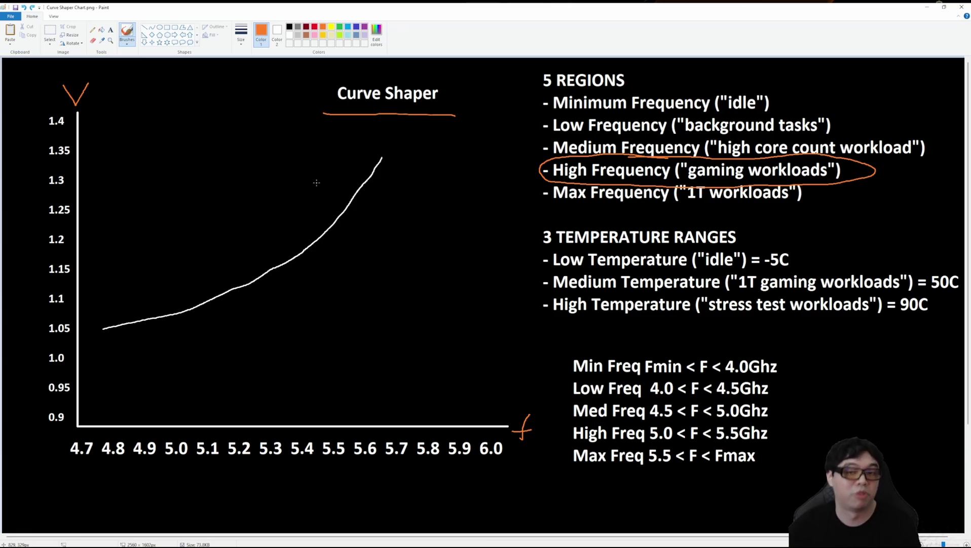
Step: Remove the High Frequency circle and undo trial circles on the region and temperature headings
key(ctrl+z)
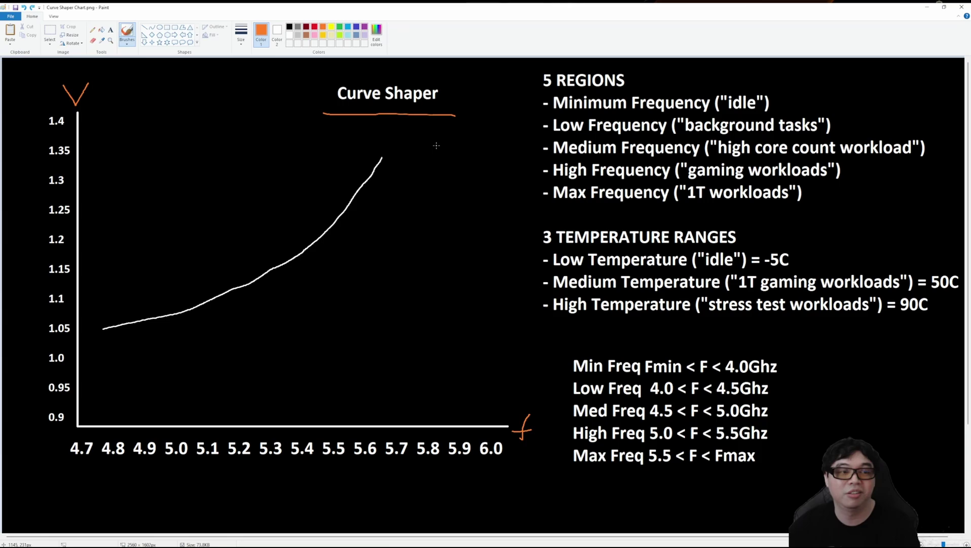
mouse_move(597, 144)
mouse_down()
mouse_move(529, 149)
mouse_move(613, 176)
mouse_move(570, 134)
mouse_move(559, 136)
mouse_up()
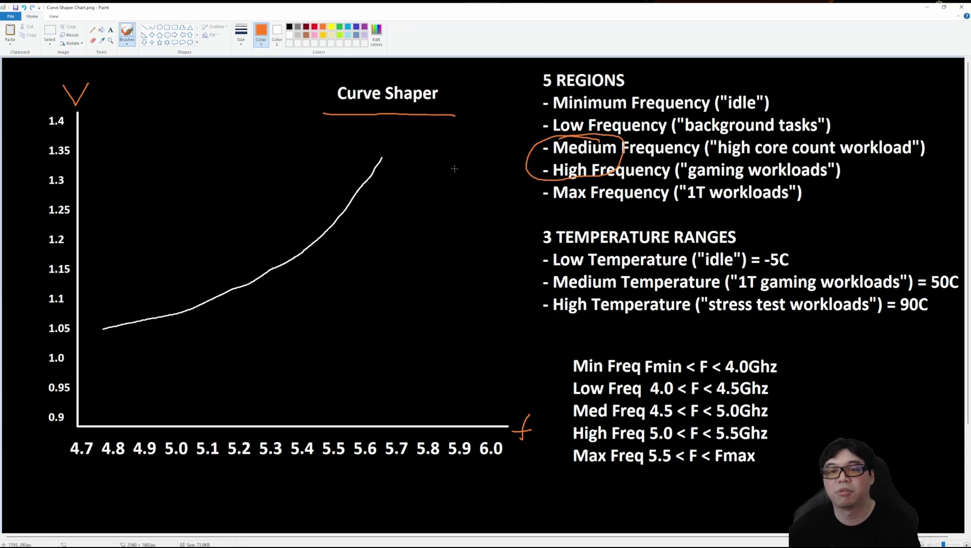
key(ctrl+z)
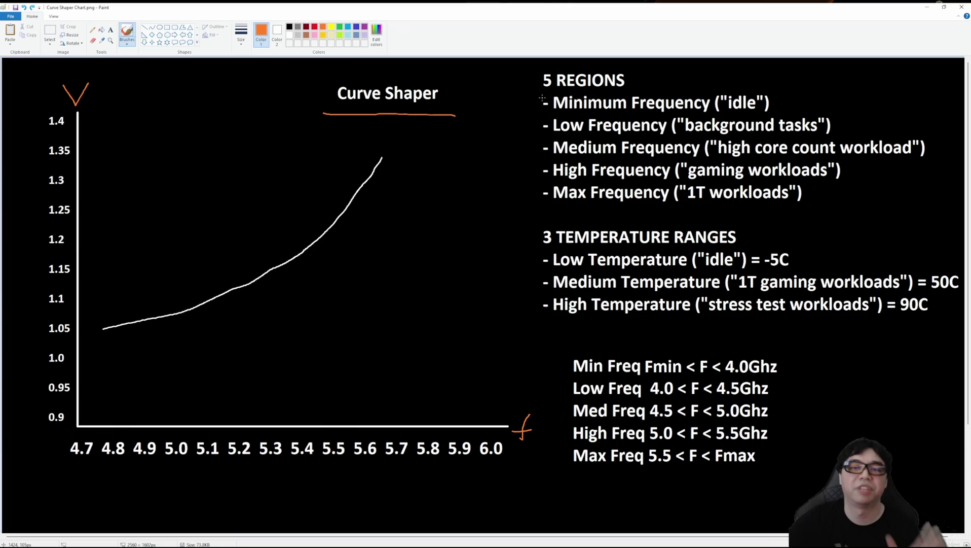
mouse_move(610, 220)
mouse_down()
mouse_move(570, 215)
mouse_move(617, 254)
mouse_move(682, 221)
mouse_move(574, 227)
mouse_up()
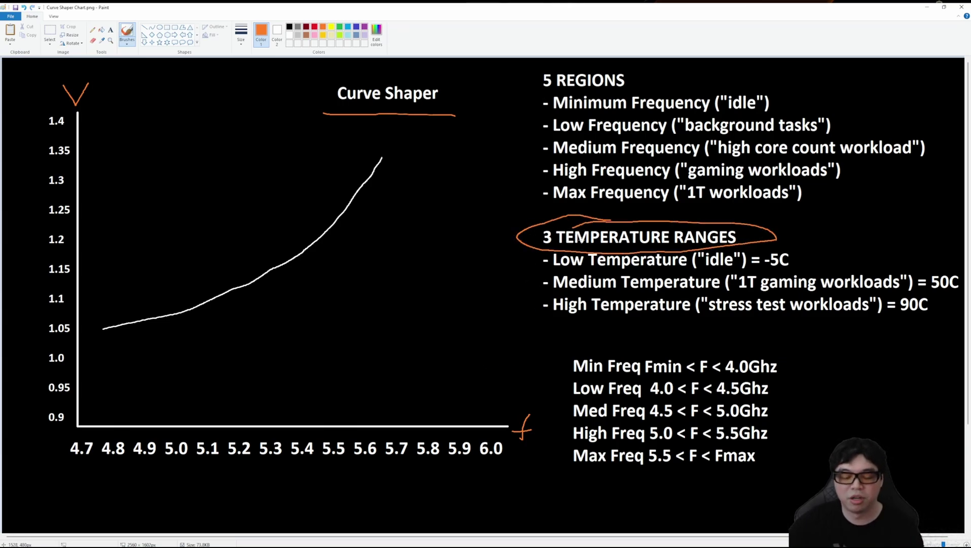
key(ctrl+z)
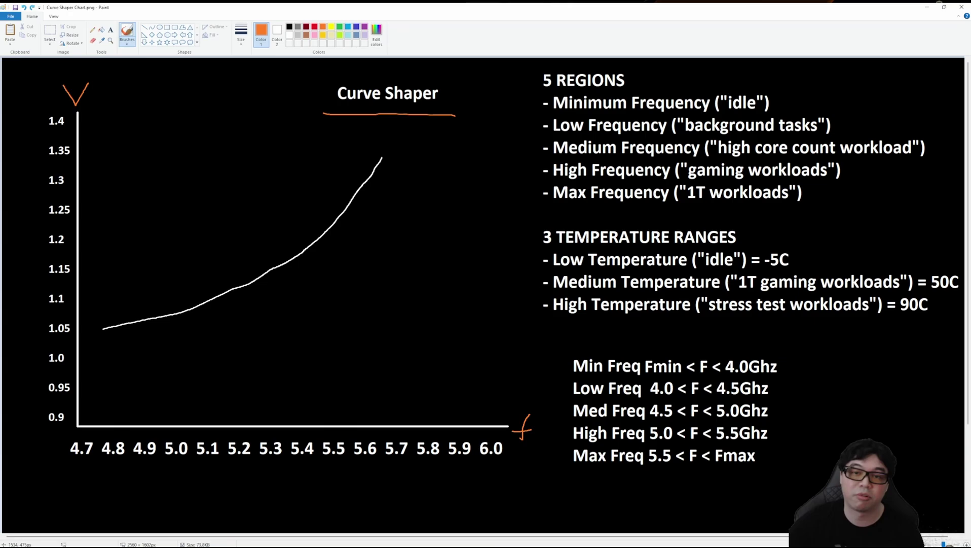
mouse_move(551, 64)
mouse_down()
mouse_move(507, 83)
mouse_move(561, 66)
mouse_up()
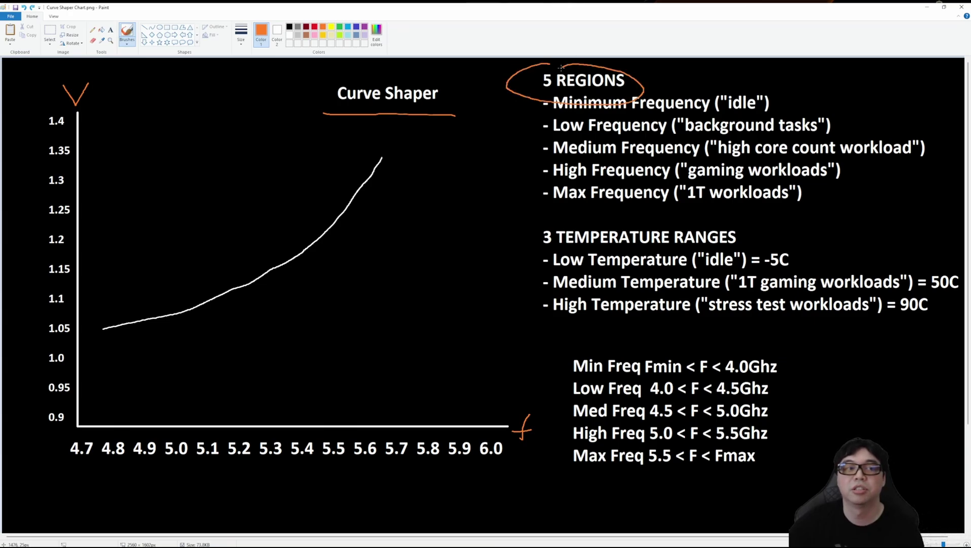
mouse_move(592, 207)
mouse_down()
mouse_move(699, 251)
mouse_move(537, 220)
mouse_up()
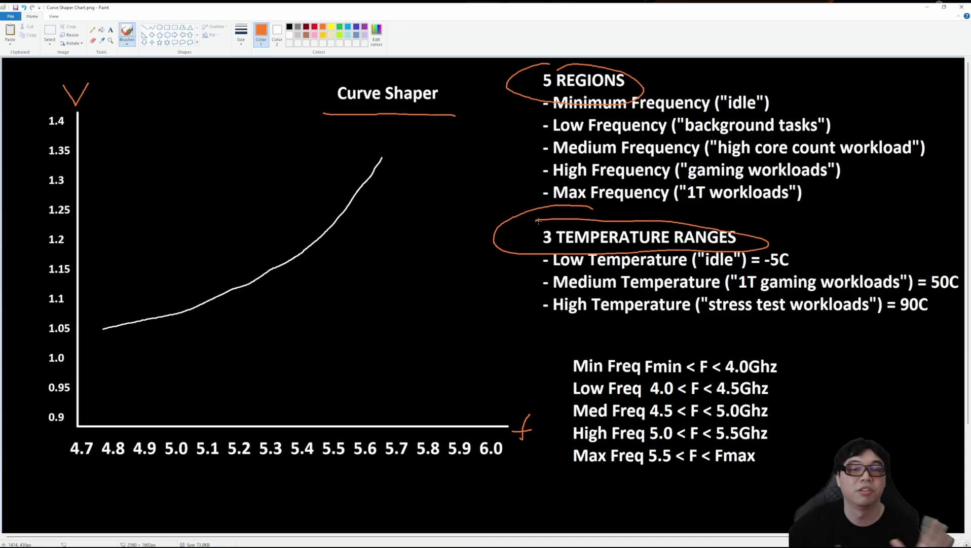
key(ctrl+z)
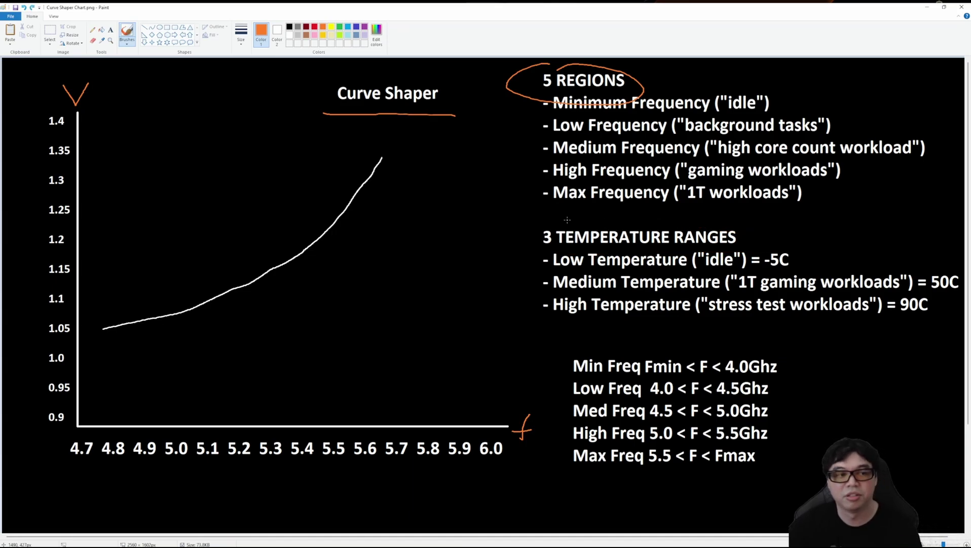
key(ctrl+z)
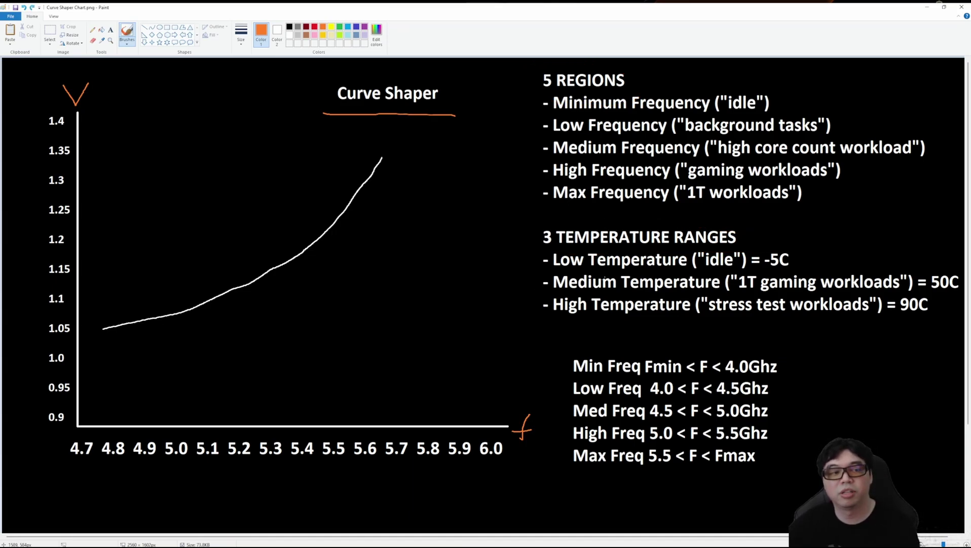
Step: Circle and undo the Medium, High and Low Temperature lines, ending on BIOS CPU Clock Control
mouse_move(629, 279)
mouse_down()
mouse_move(628, 271)
mouse_move(526, 280)
mouse_move(643, 284)
mouse_move(612, 290)
mouse_move(566, 325)
mouse_move(612, 294)
mouse_up()
key(ctrl+z)
key(ctrl+z)
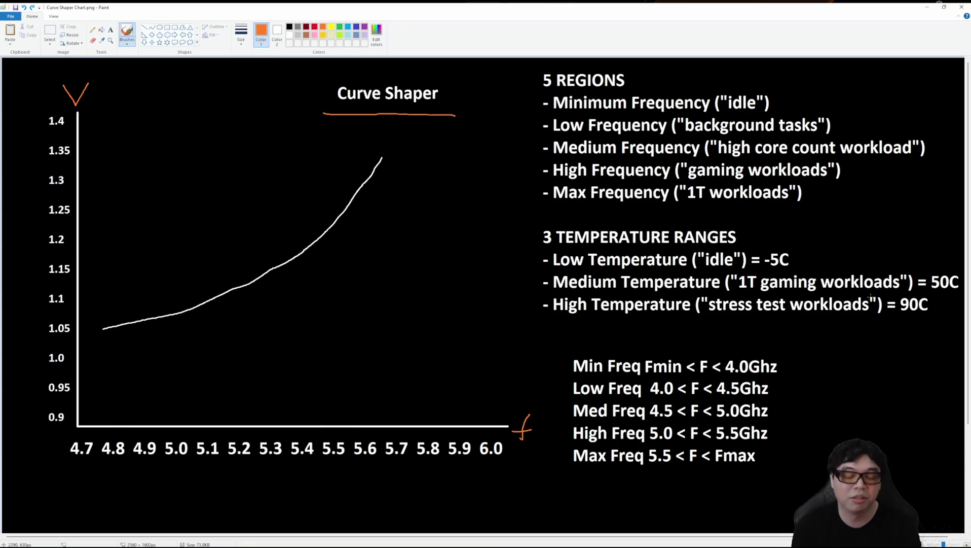
mouse_move(686, 296)
mouse_down()
mouse_move(570, 295)
mouse_move(623, 319)
mouse_move(685, 303)
mouse_up()
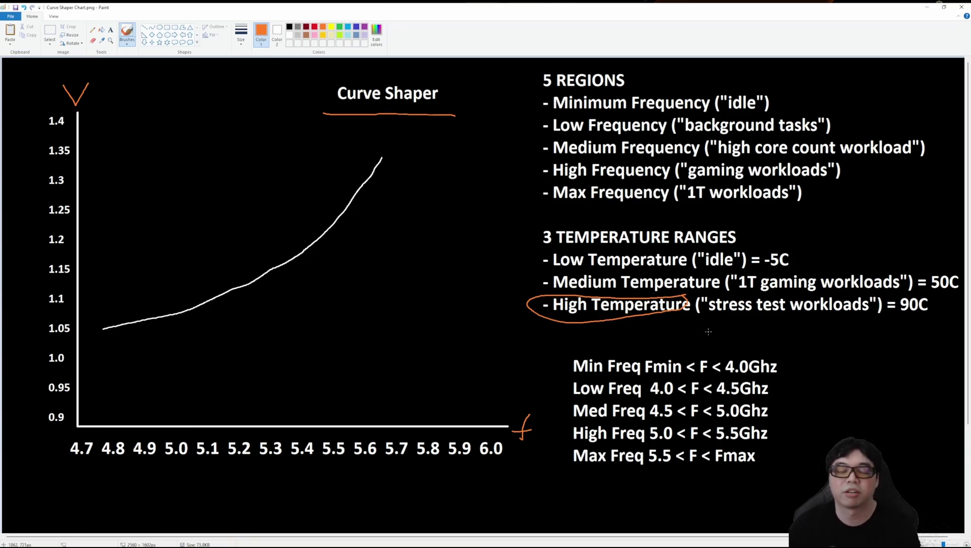
key(ctrl+z)
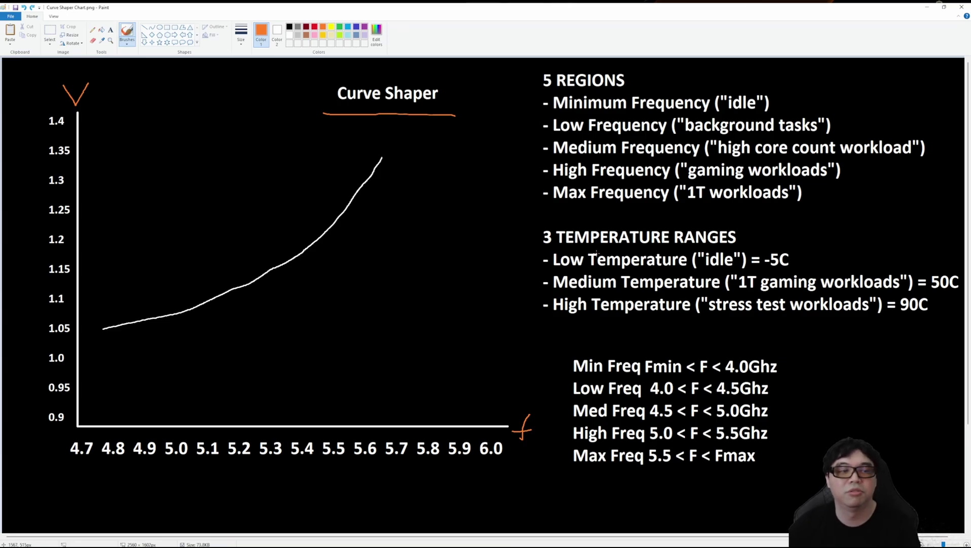
mouse_move(600, 251)
mouse_down()
mouse_move(537, 264)
mouse_move(687, 272)
mouse_move(640, 246)
mouse_move(587, 250)
mouse_up()
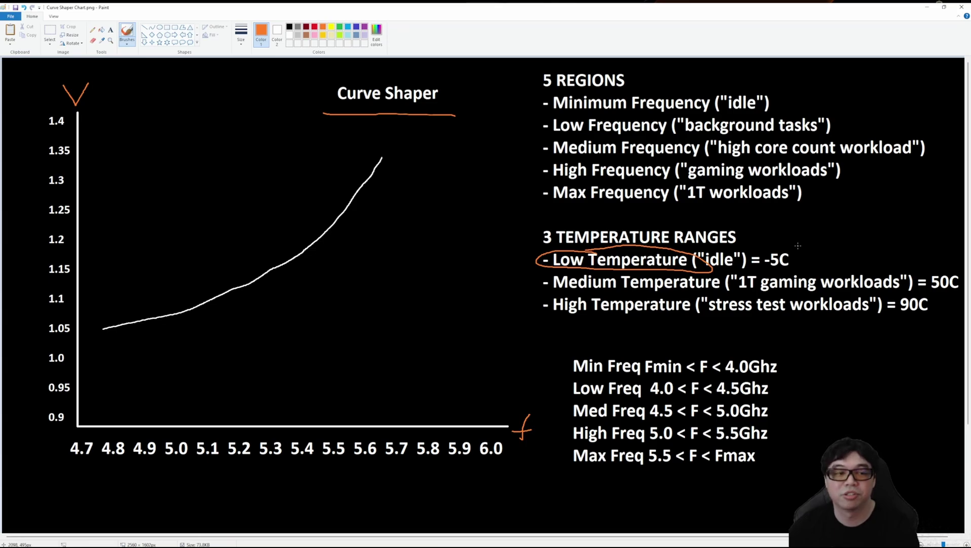
key(ctrl+z)
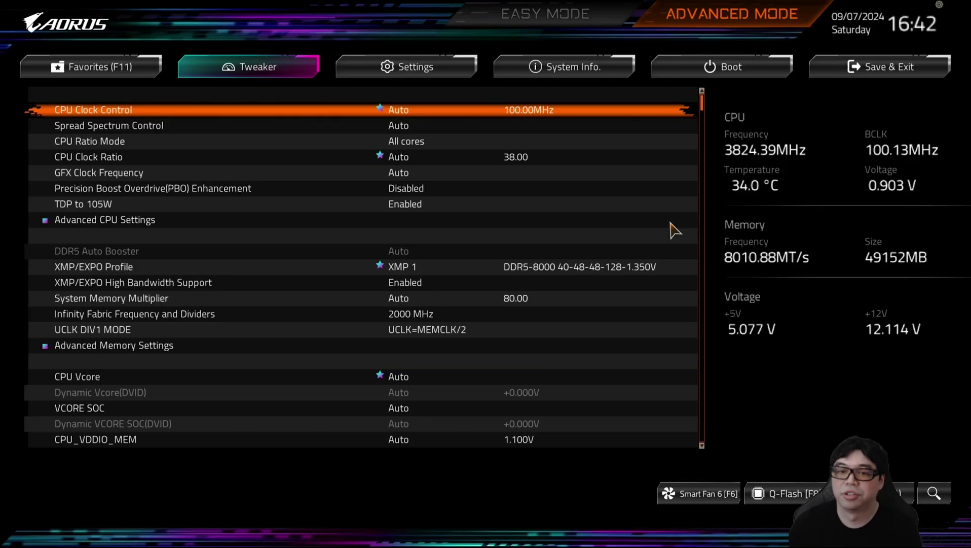
key(Down)
key(Up)
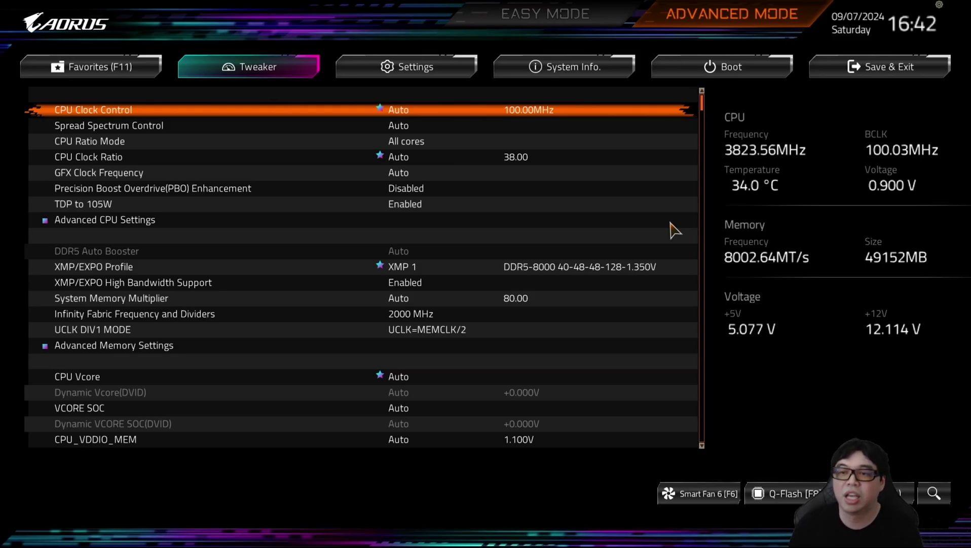
Step: Browse the Tweaker list past PBO Enhancement and TDP to 105W, then open Advanced CPU Settings
key(Down)
key(Down)
key(Down)
key(Down)
key(Down)
key(Down)
key(Down)
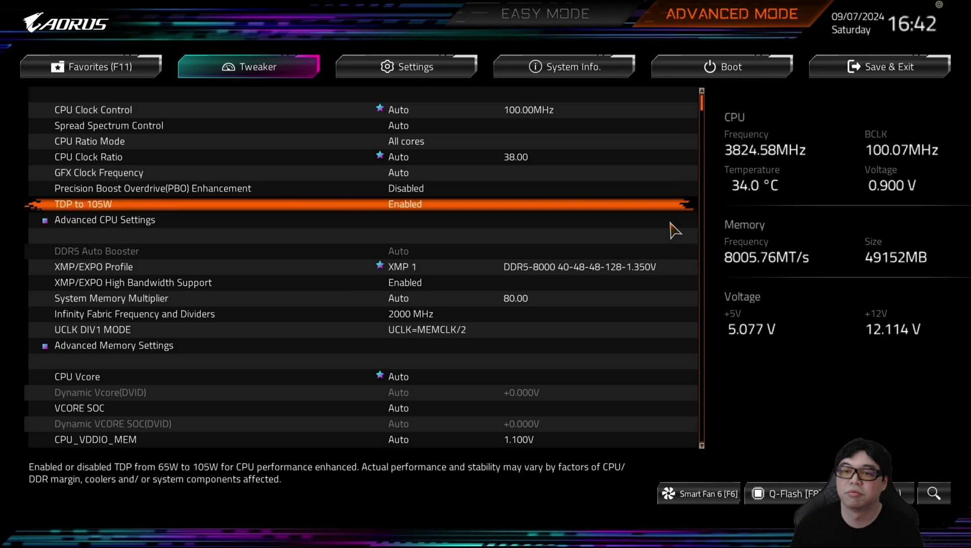
key(Up)
key(Up)
key(Up)
key(Up)
key(Up)
key(Up)
key(Up)
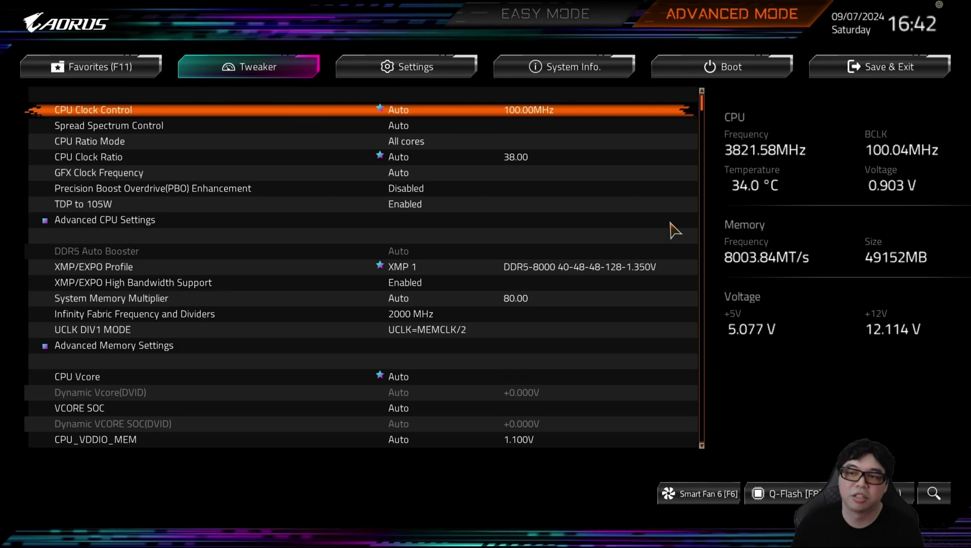
key(Down)
key(Down)
key(Down)
key(Down)
key(Down)
key(Down)
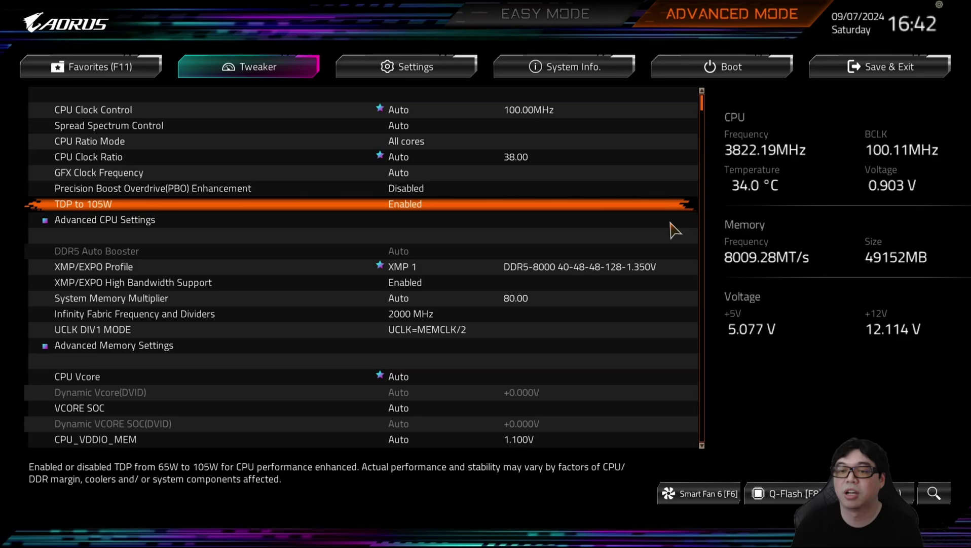
key(Up)
key(Down)
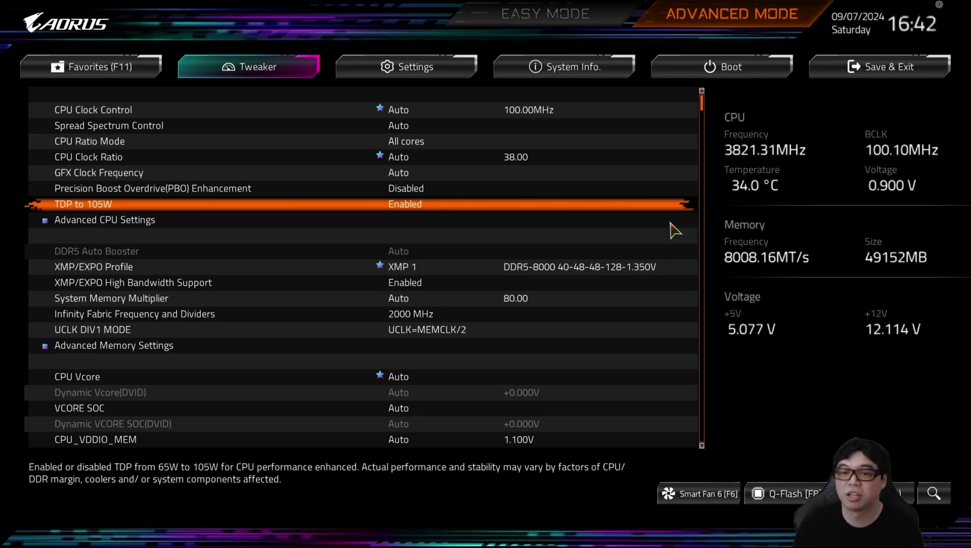
key(Down)
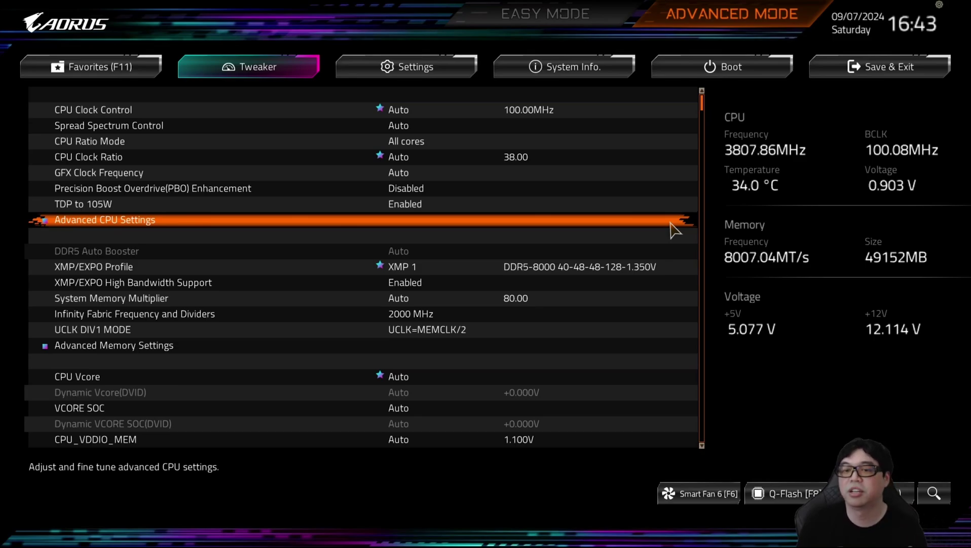
key(Up)
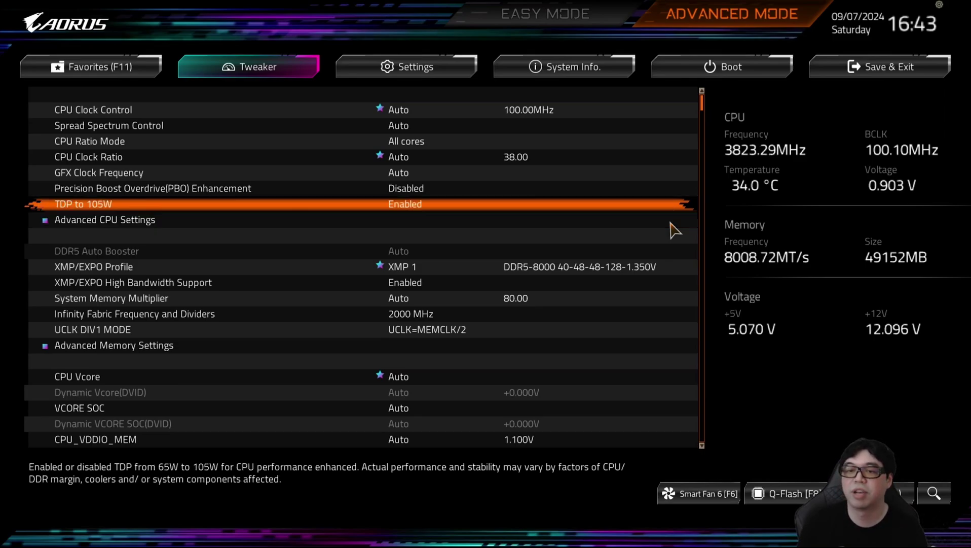
click(670, 223)
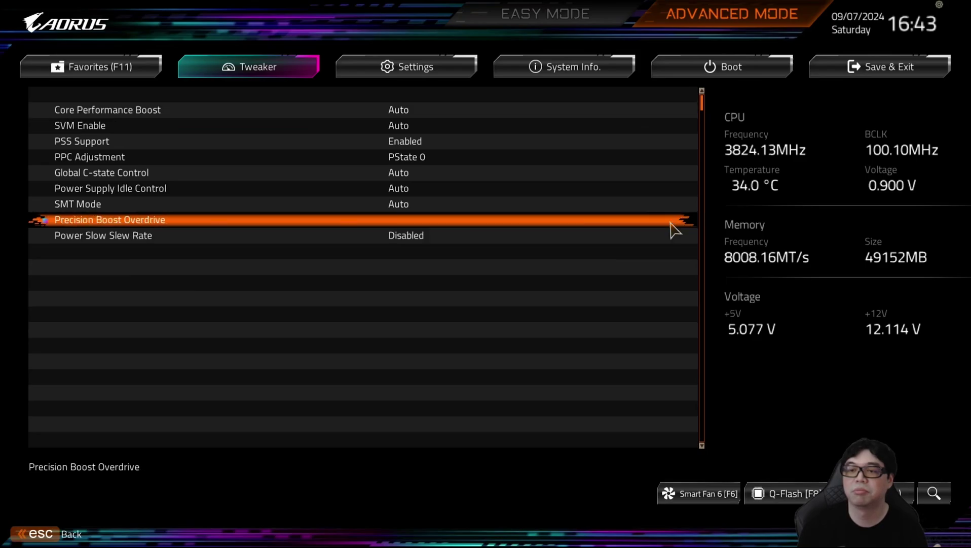
Step: Set Precision Boost Overdrive to Advanced, check the Curve Shaper entry, and exit the page
click(671, 223)
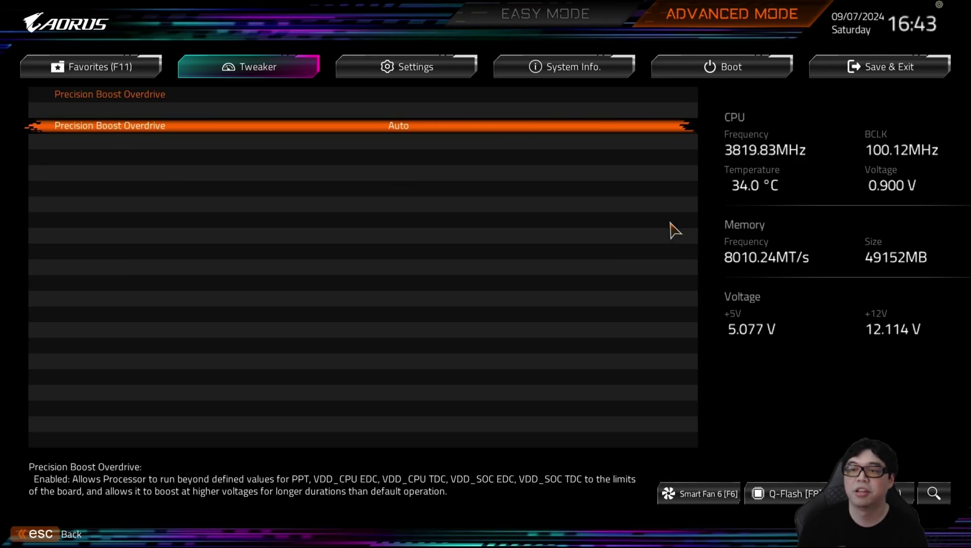
key(Return)
key(Down)
key(Down)
key(Down)
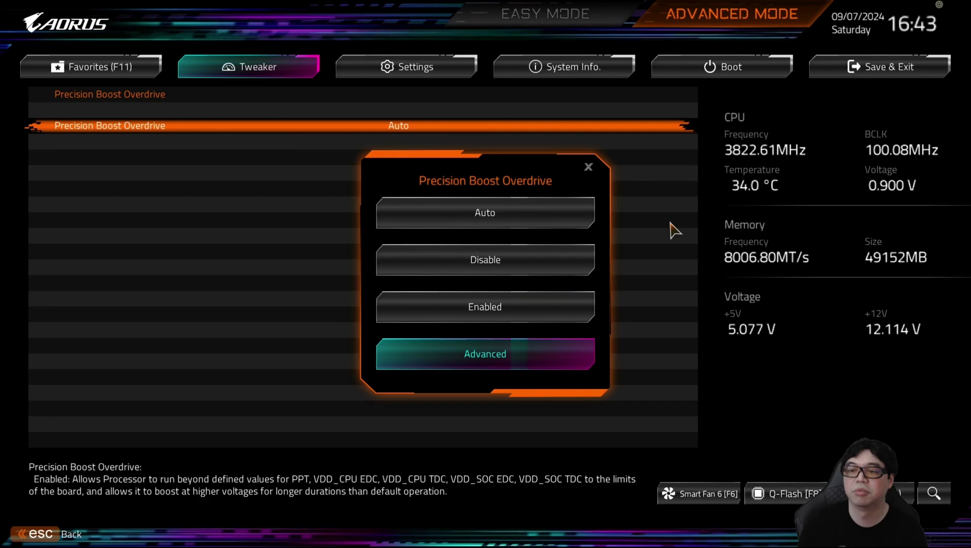
key(Return)
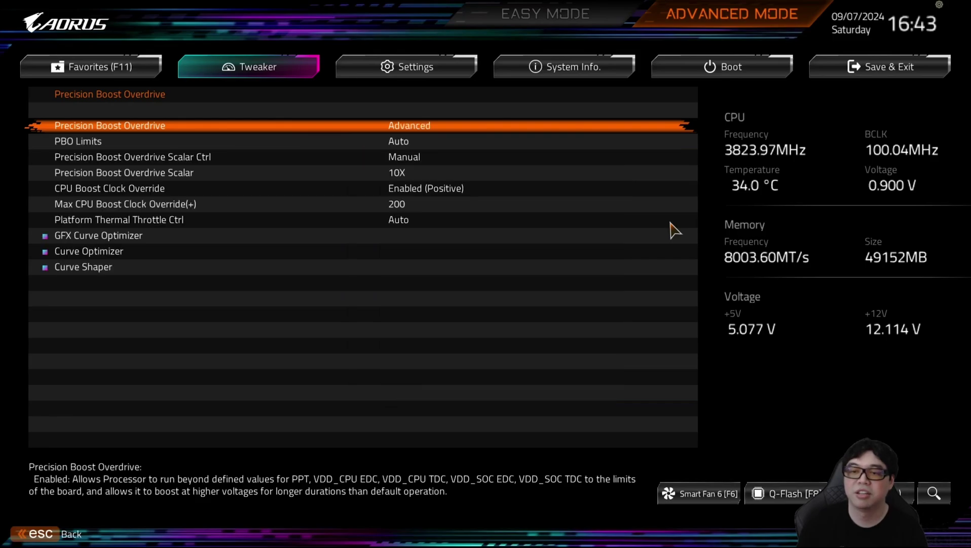
key(Down)
key(Down)
key(Down)
key(Down)
key(Down)
key(Down)
key(Down)
key(Down)
key(Down)
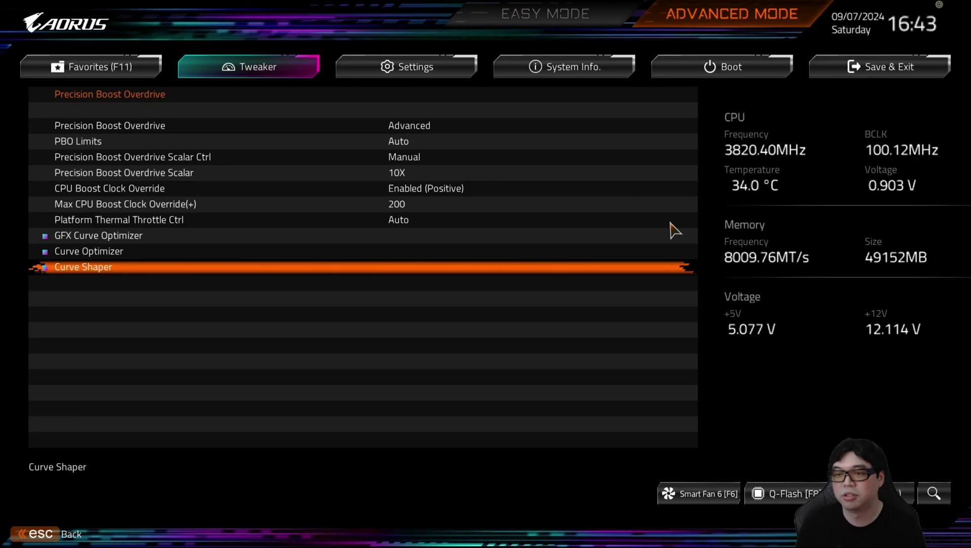
key(Up)
key(Up)
key(Down)
key(Down)
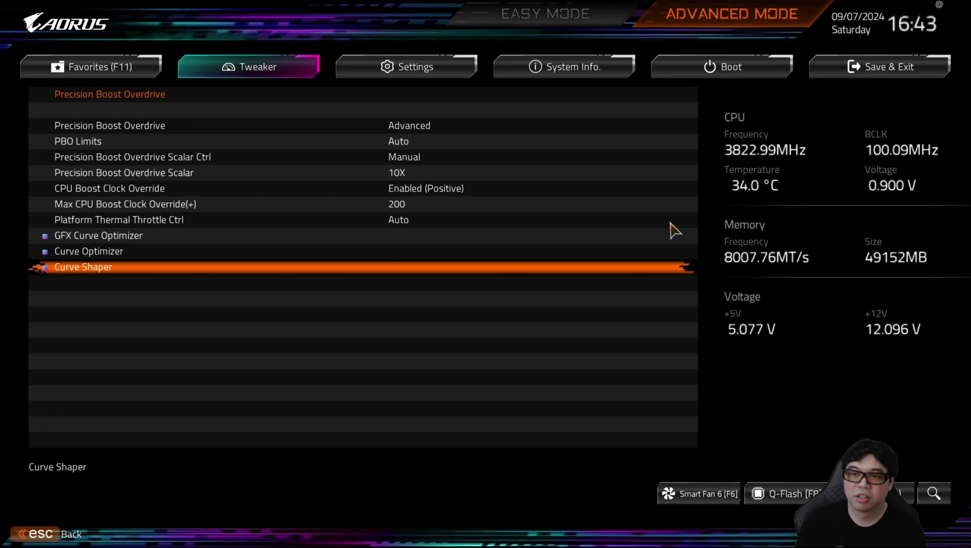
key(Escape)
key(Escape)
Step: Switch to the Settings tab, open AMD Overclocking and accept the overclocking warning
key(Up)
key(Up)
key(Up)
key(Up)
key(Up)
key(Up)
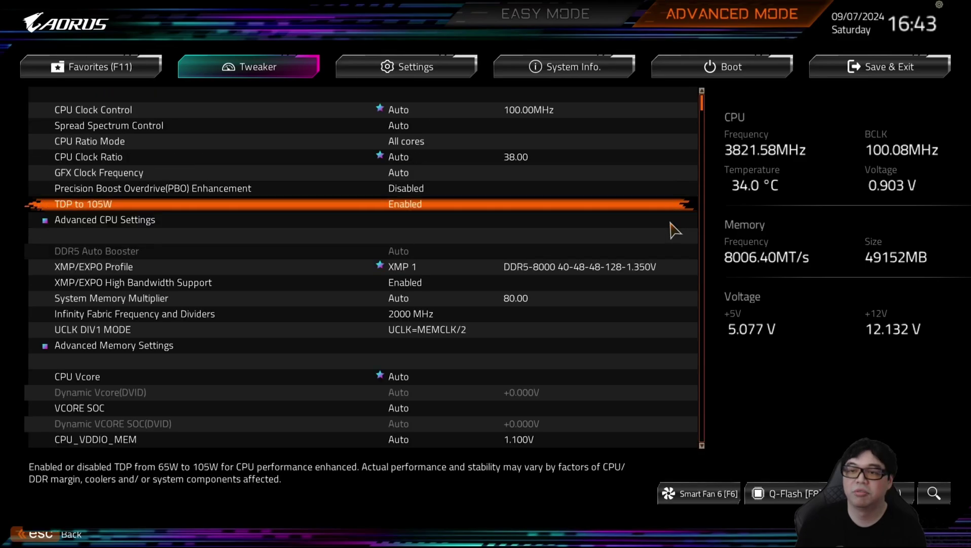
key(Up)
key(Right)
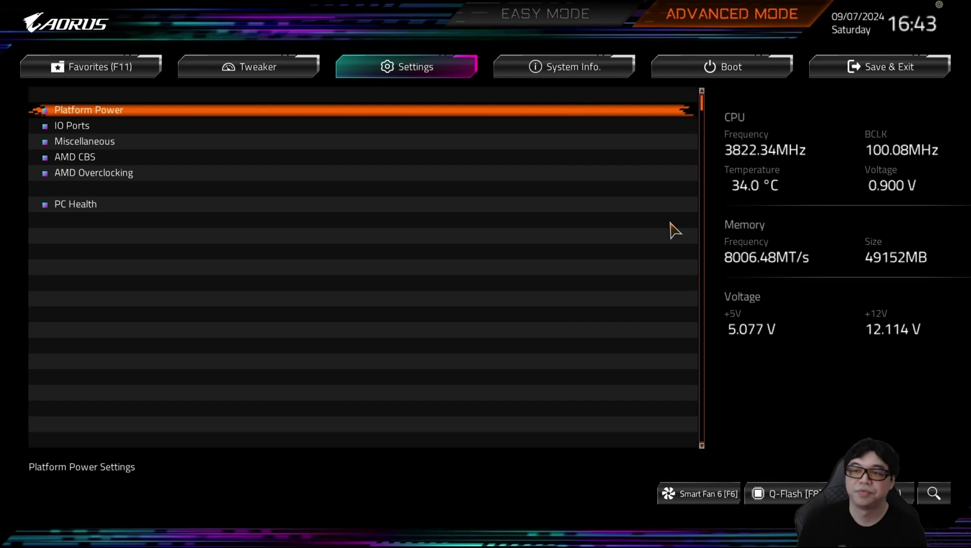
key(Down)
key(Down)
key(Down)
key(Down)
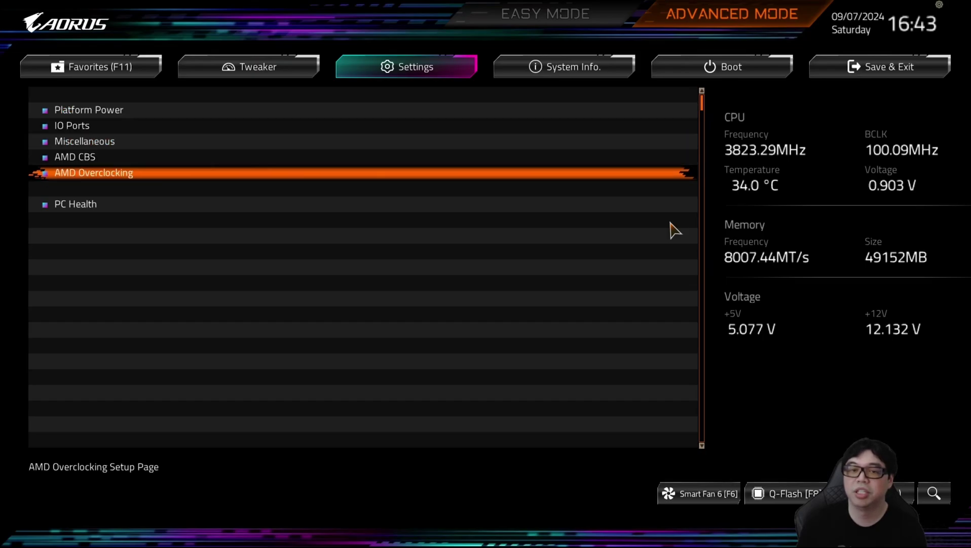
key(Return)
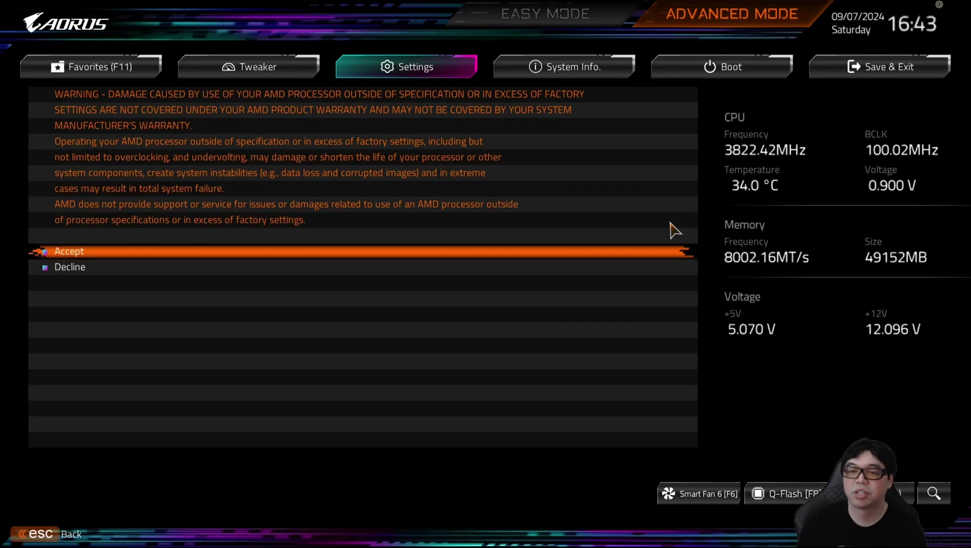
key(Return)
Step: Open Precision Boost Overdrive and move down toward the Curve Optimizer entries
key(Down)
key(Down)
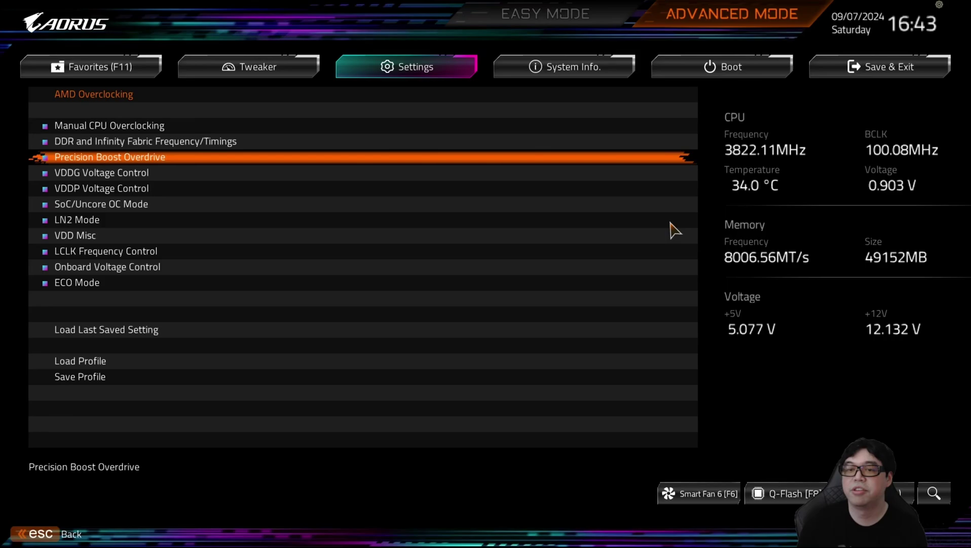
key(Return)
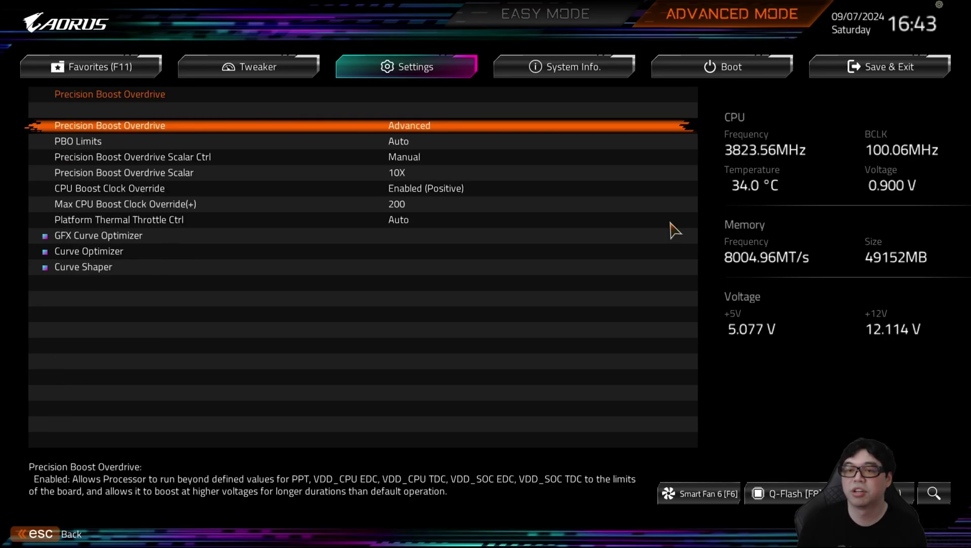
key(Down)
key(Down)
key(Down)
key(Down)
key(Down)
key(Down)
key(Down)
key(Down)
key(Down)
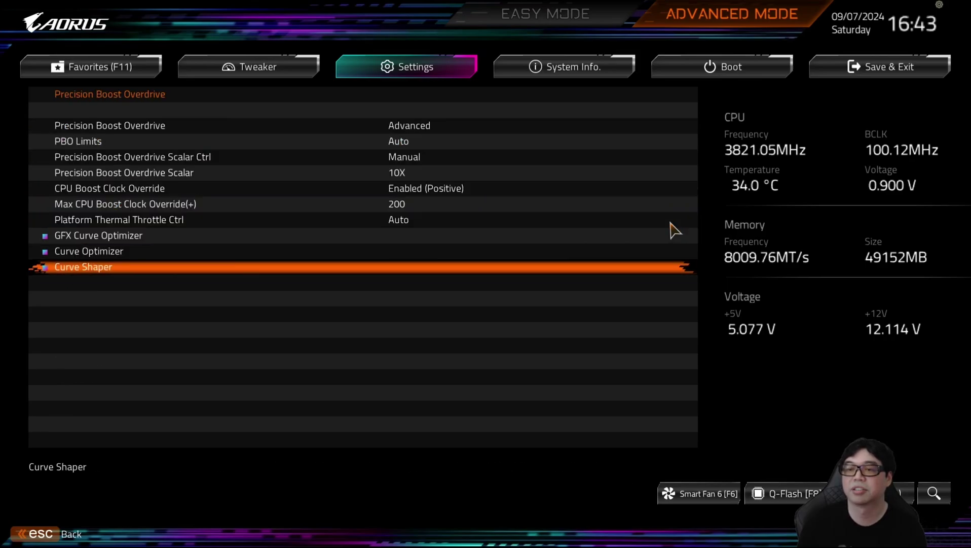
Step: Open the Curve Shaper offsets page from the Precision Boost Overdrive list
key(Up)
key(Up)
key(Down)
key(Down)
key(Return)
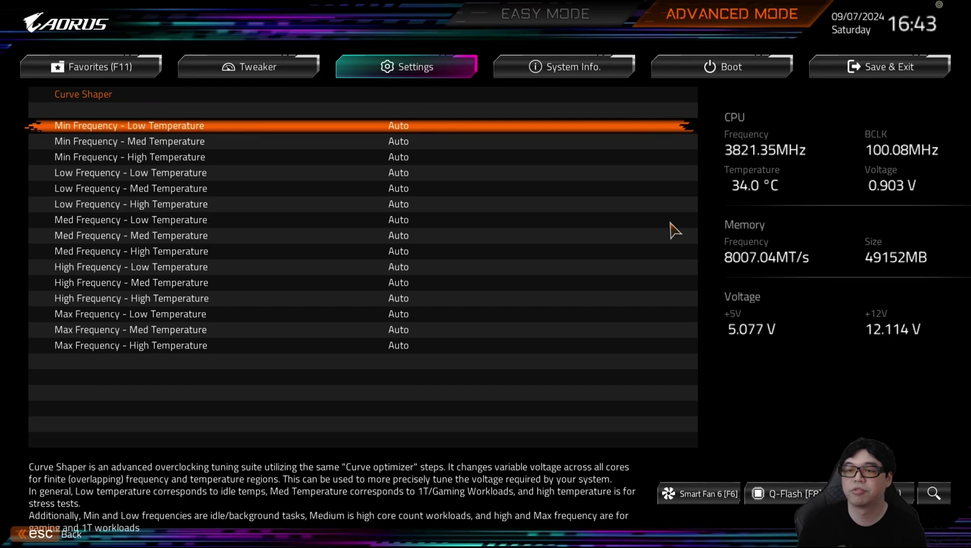
key(Escape)
key(Return)
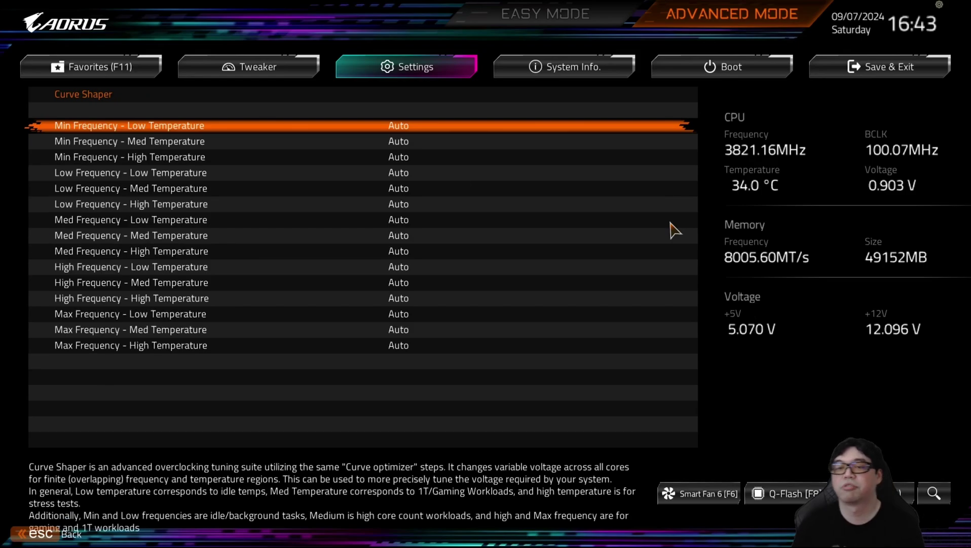
Step: Browse the fifteen Curve Shaper rows from Min through Max Frequency, all at Auto
key(Down)
key(Down)
key(Down)
key(Down)
key(Down)
key(Down)
key(Down)
key(Down)
key(Down)
key(Down)
key(Down)
key(Down)
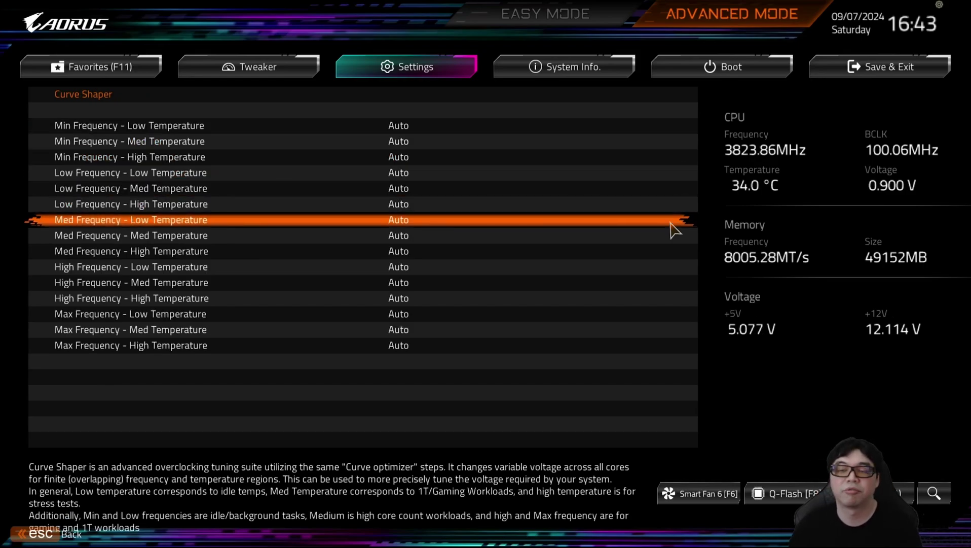
key(Up)
key(Up)
key(Up)
key(Up)
key(Up)
key(Up)
key(Up)
key(Up)
key(Up)
key(Up)
key(Up)
key(Up)
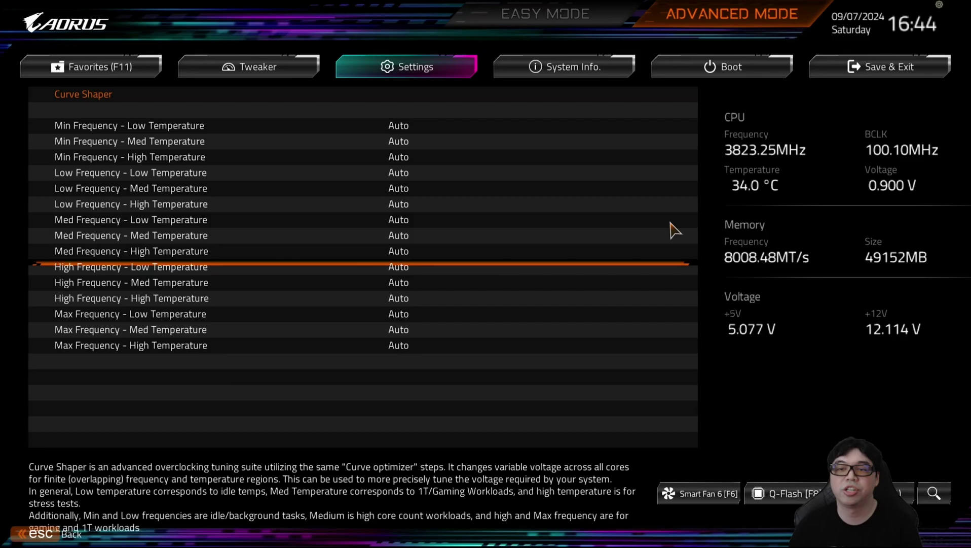
key(Down)
key(Down)
key(Down)
key(Down)
key(Down)
key(Down)
key(Down)
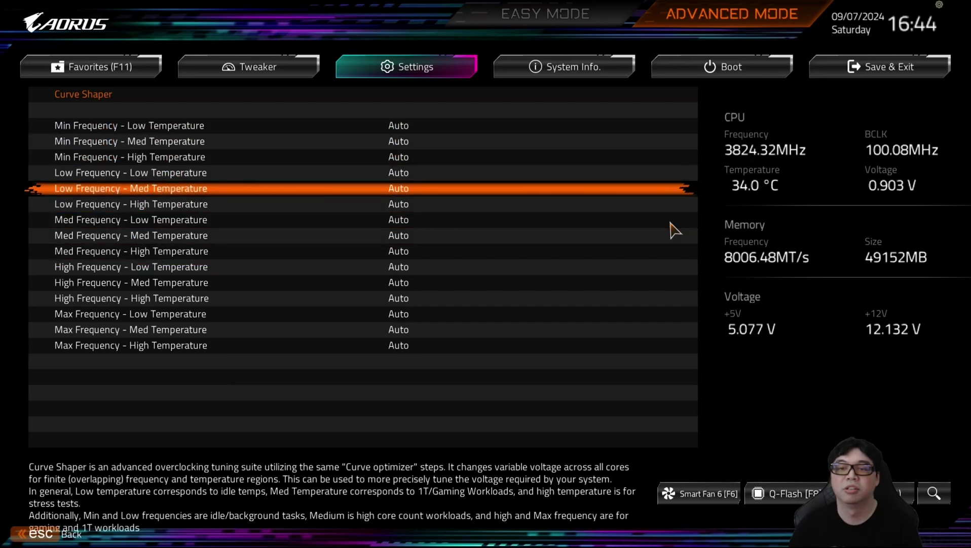
key(Down)
key(Down)
key(Down)
key(Down)
key(Down)
key(Down)
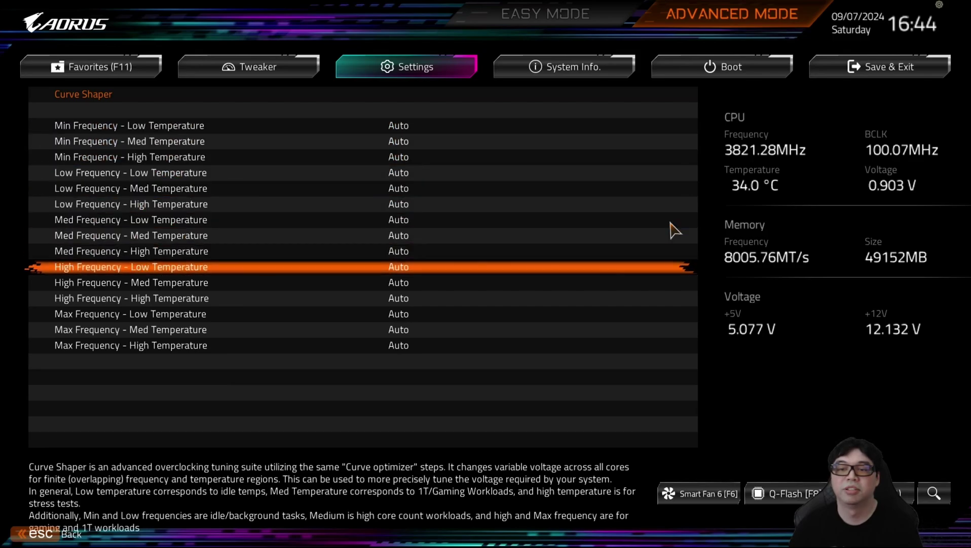
key(Down)
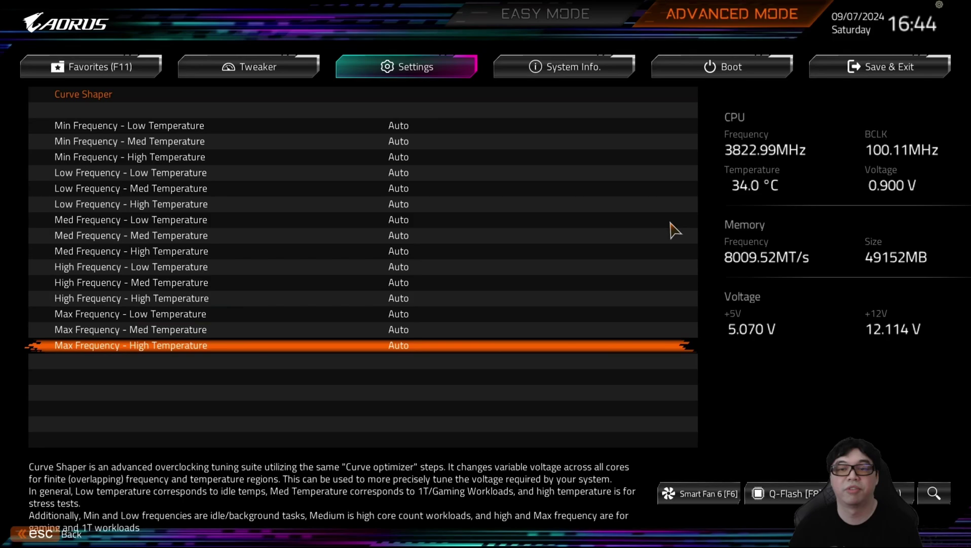
key(Down)
key(Down)
key(Down)
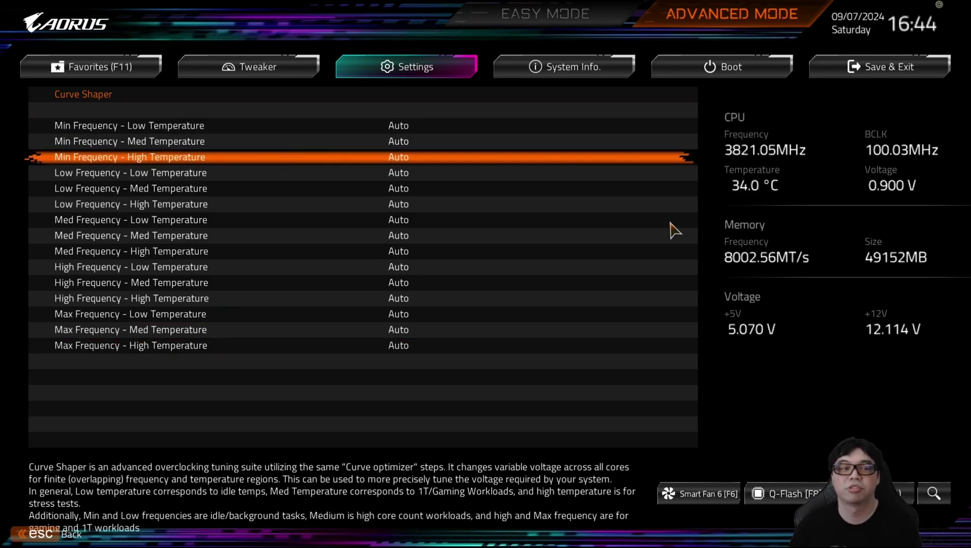
key(Up)
key(Up)
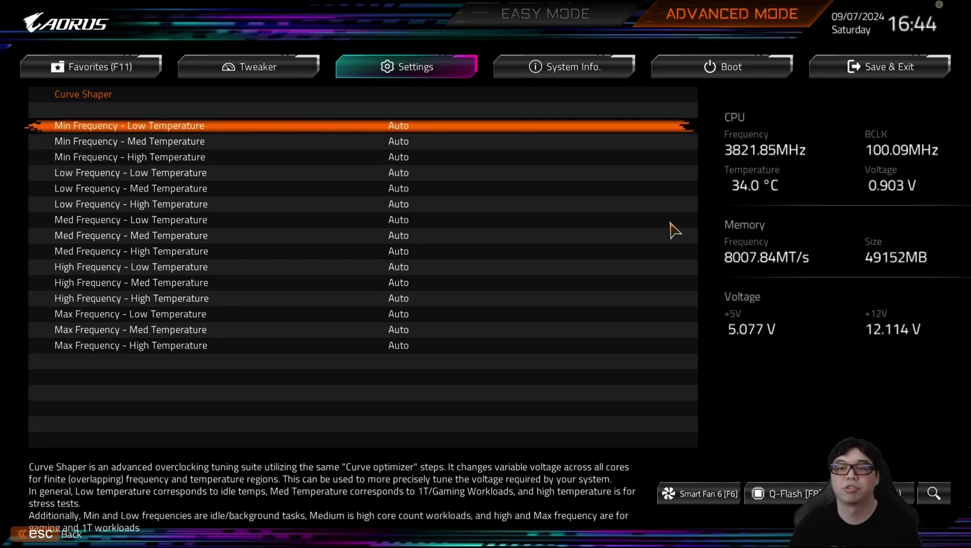
key(Down)
key(Down)
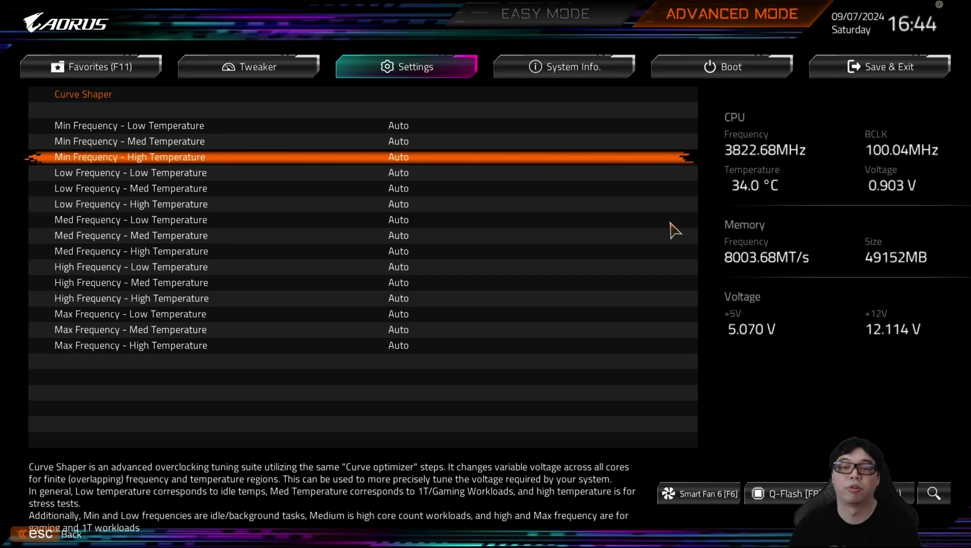
key(Down)
key(Down)
key(Down)
key(Down)
key(Down)
key(Down)
key(Down)
key(Down)
key(Down)
key(Down)
key(Down)
Step: Settle the selection on the Med Frequency - Low Temperature row
key(Up)
key(Up)
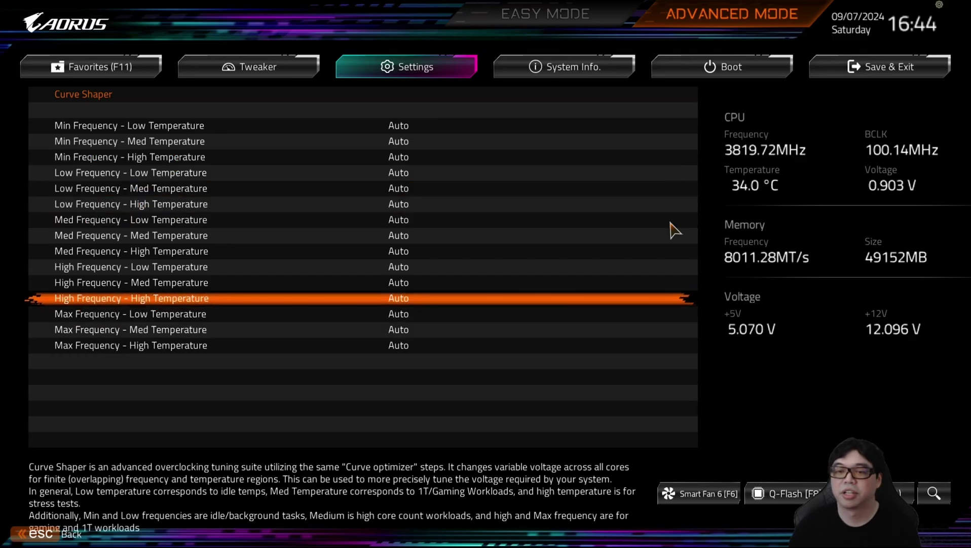
key(Up)
key(Up)
key(Up)
key(Up)
key(Up)
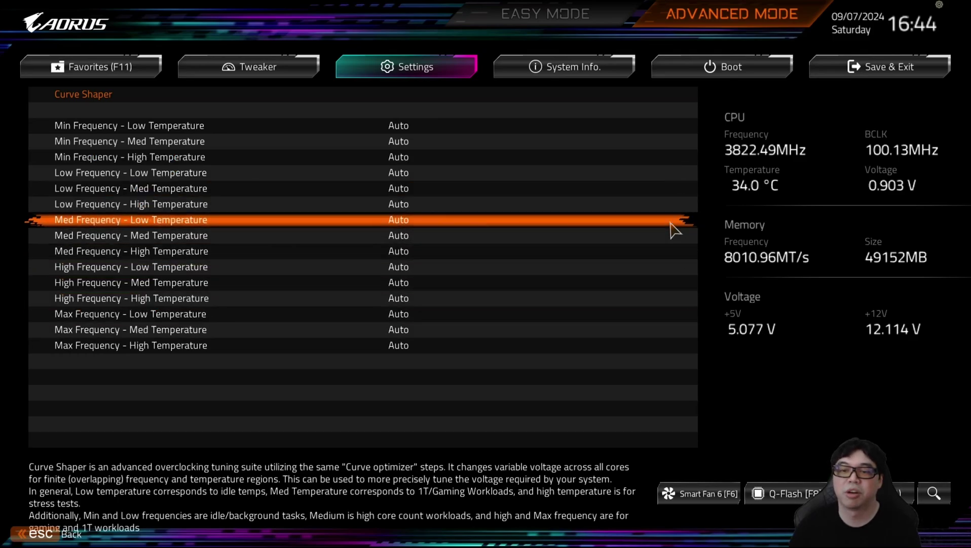
key(Down)
key(Down)
key(Down)
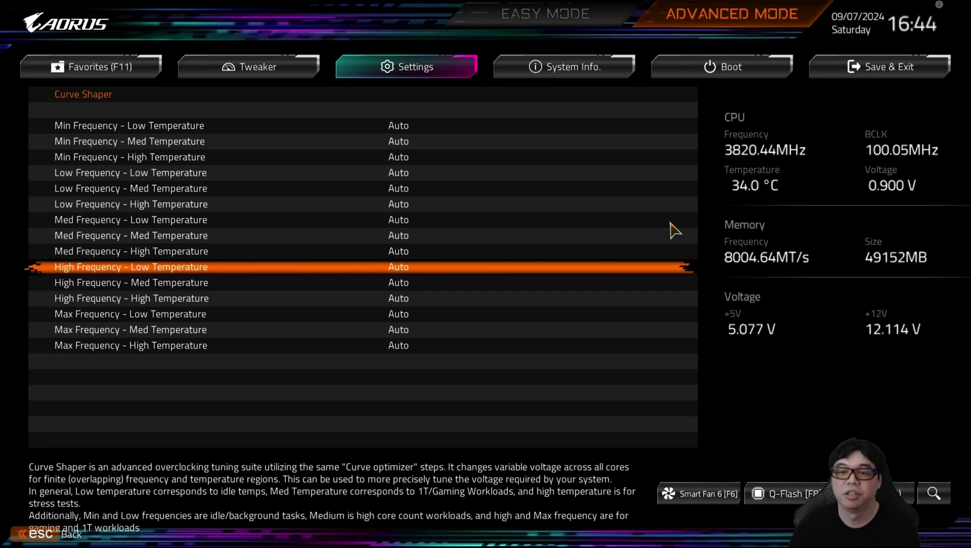
key(Down)
key(Down)
key(Up)
key(Up)
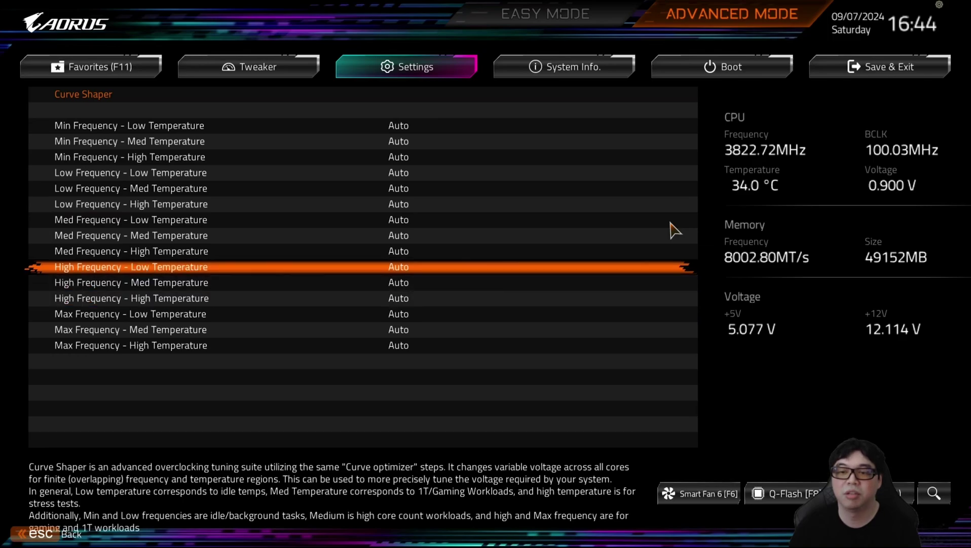
key(Up)
key(Up)
key(Up)
key(Up)
key(Down)
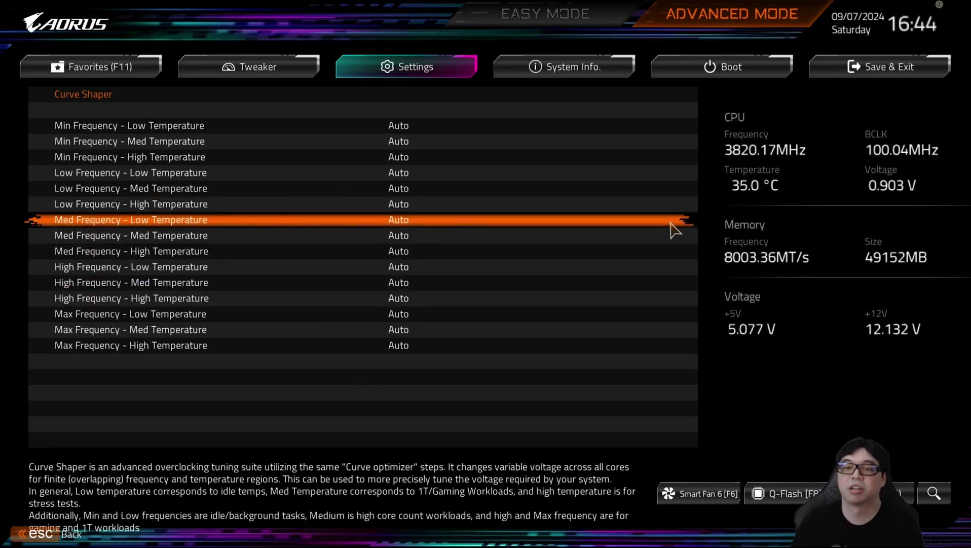
Step: Enable the Med Frequency - Low Temperature offset, revealing its Sign and Magnitude settings
key(Return)
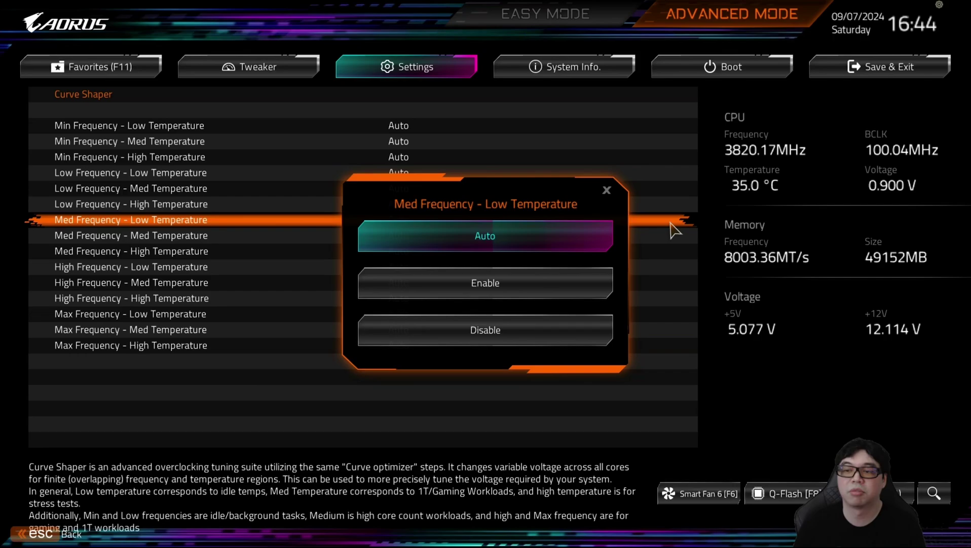
key(Down)
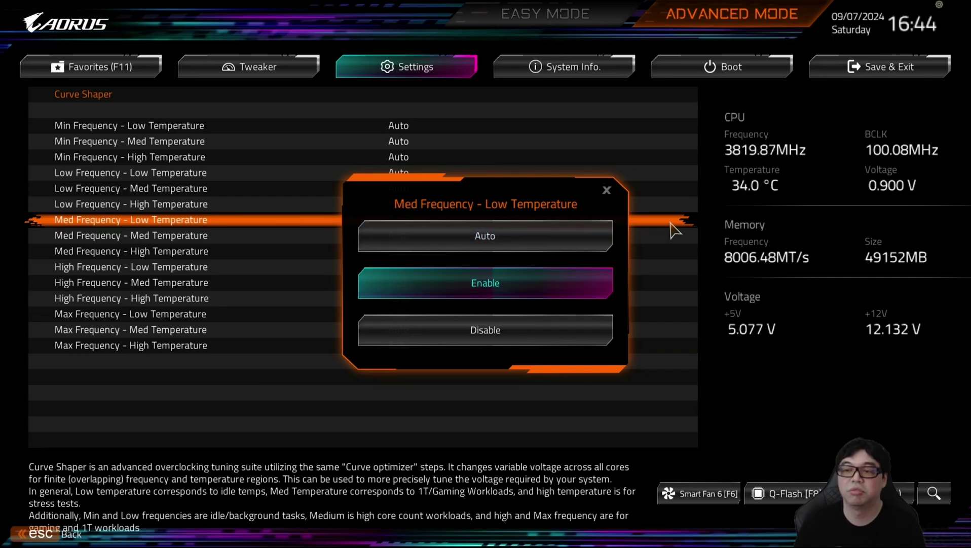
key(Return)
key(Down)
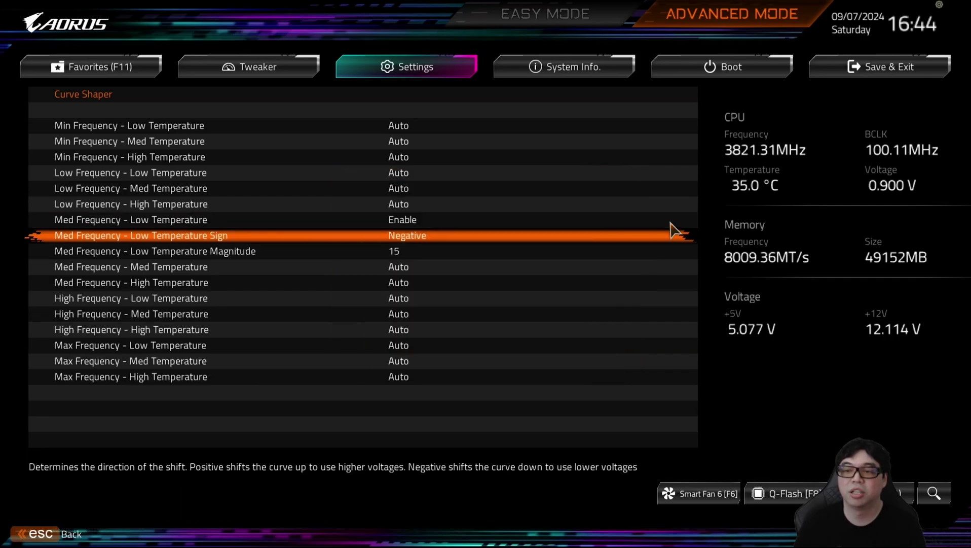
key(Down)
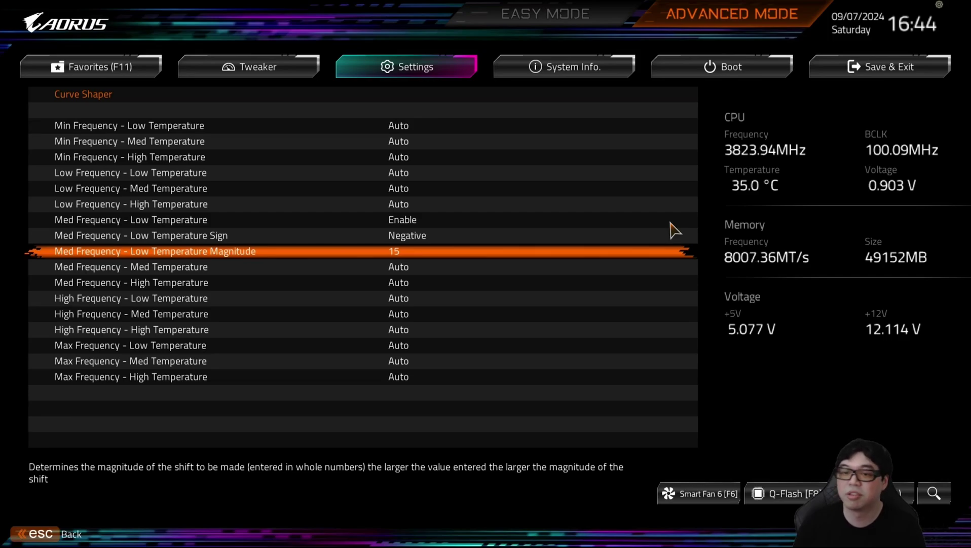
Step: Set the offset's Sign to Negative and keep Magnitude at 15
key(Up)
key(Return)
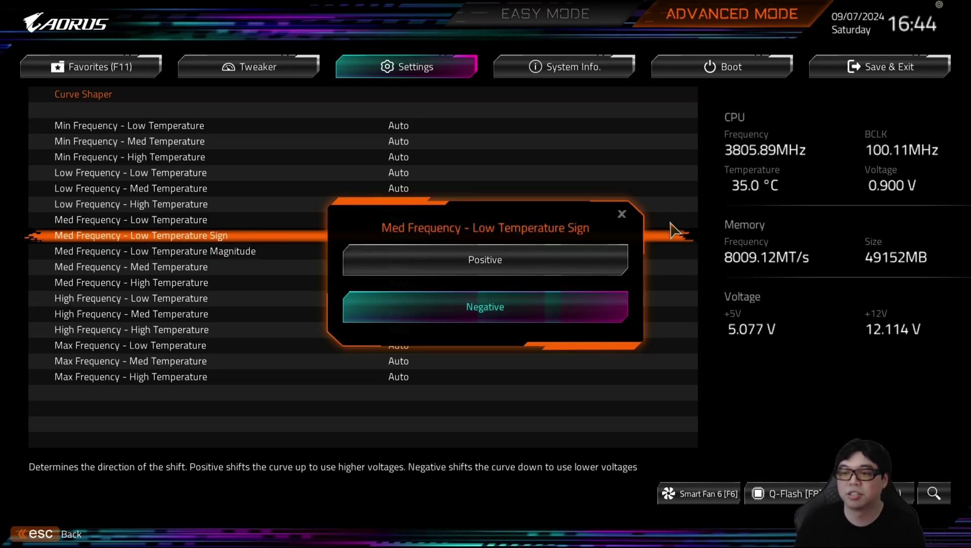
key(Return)
key(Down)
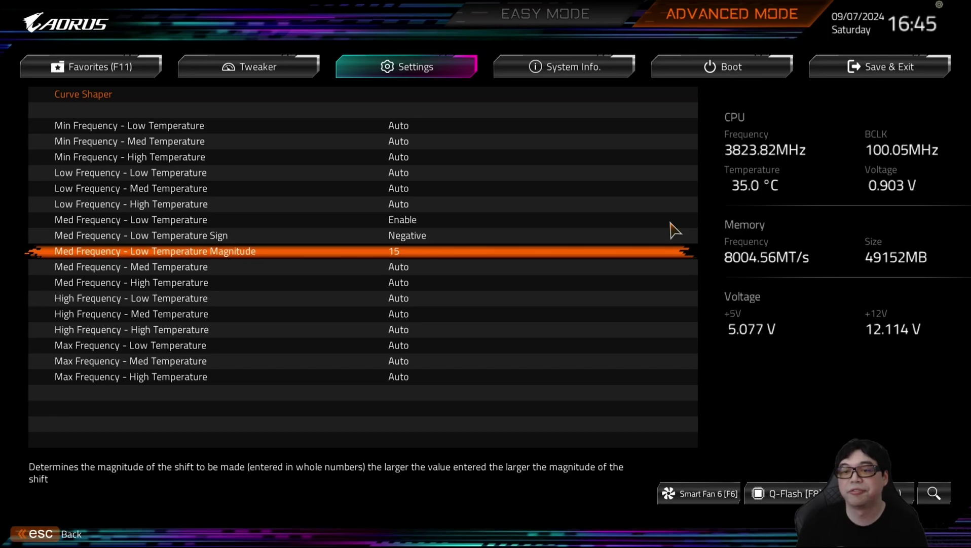
key(Down)
key(Up)
key(Up)
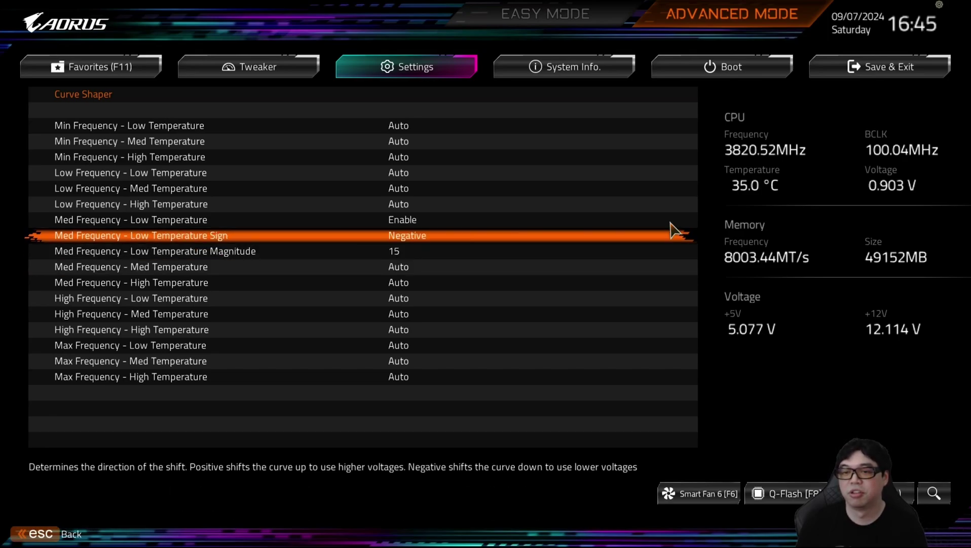
key(Up)
key(Down)
Step: Enable the Med Frequency - Med Temperature offset, keeping Negative sign and magnitude 15
key(Down)
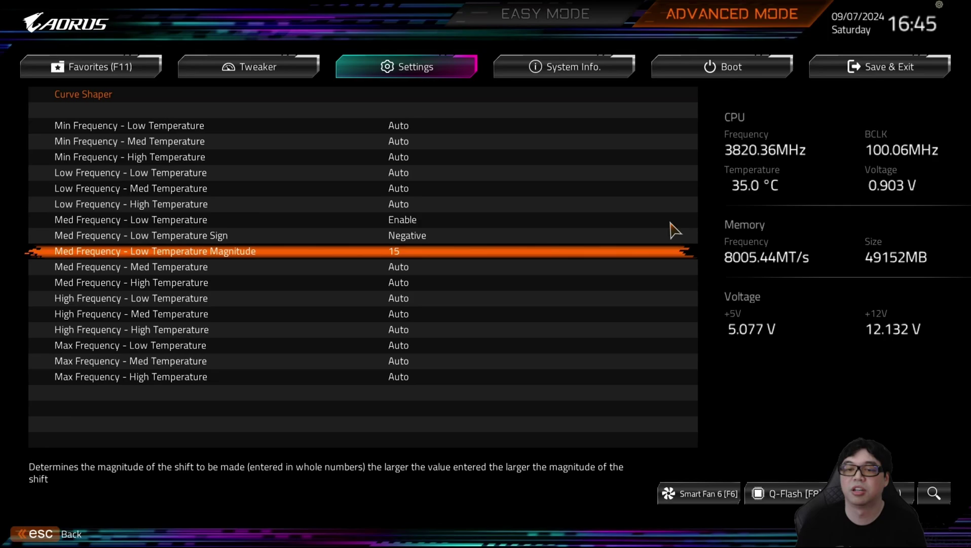
key(Down)
key(Up)
key(Up)
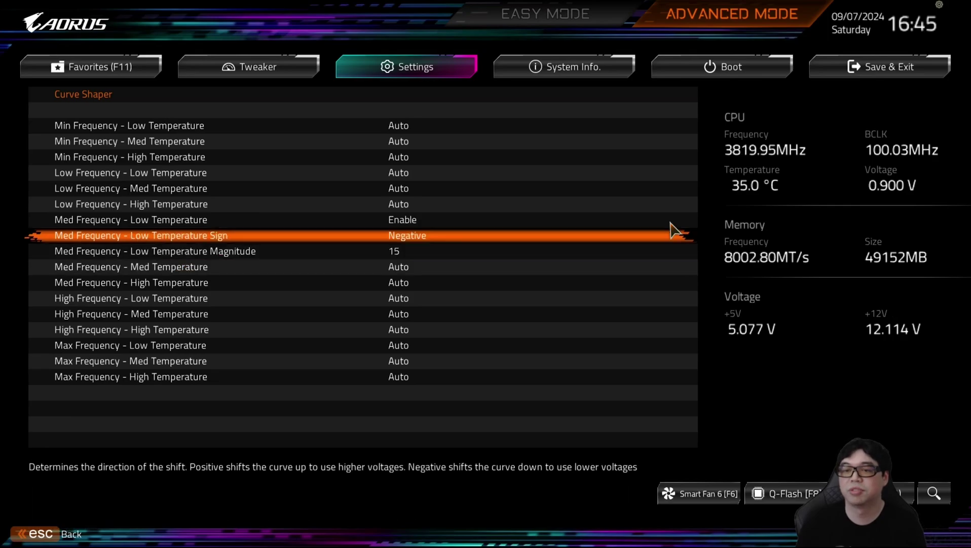
key(Down)
key(Down)
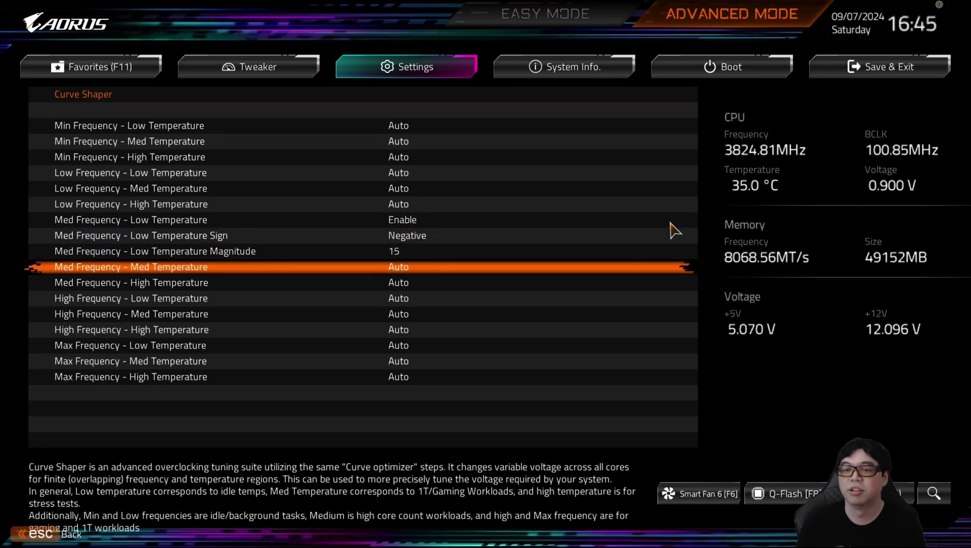
key(Return)
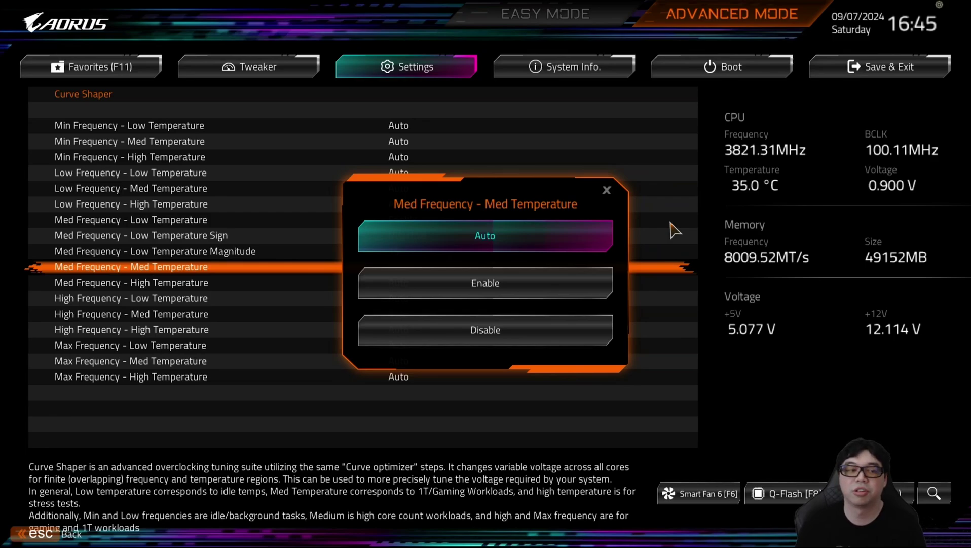
key(Down)
key(Return)
key(Down)
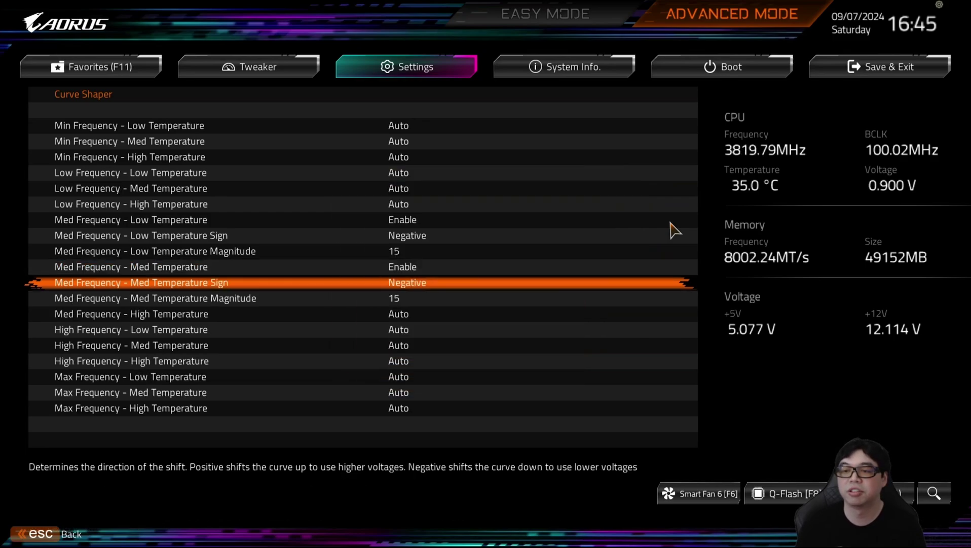
key(Down)
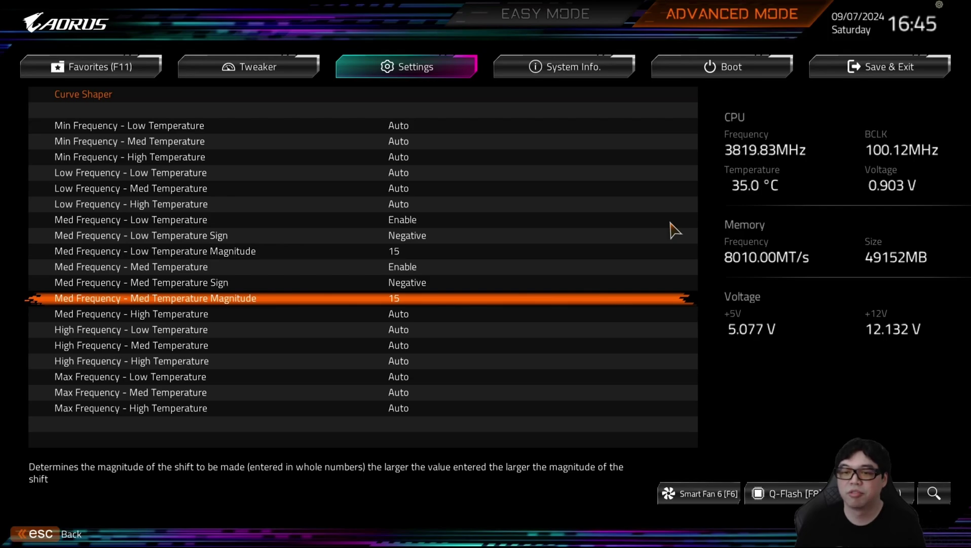
key(Down)
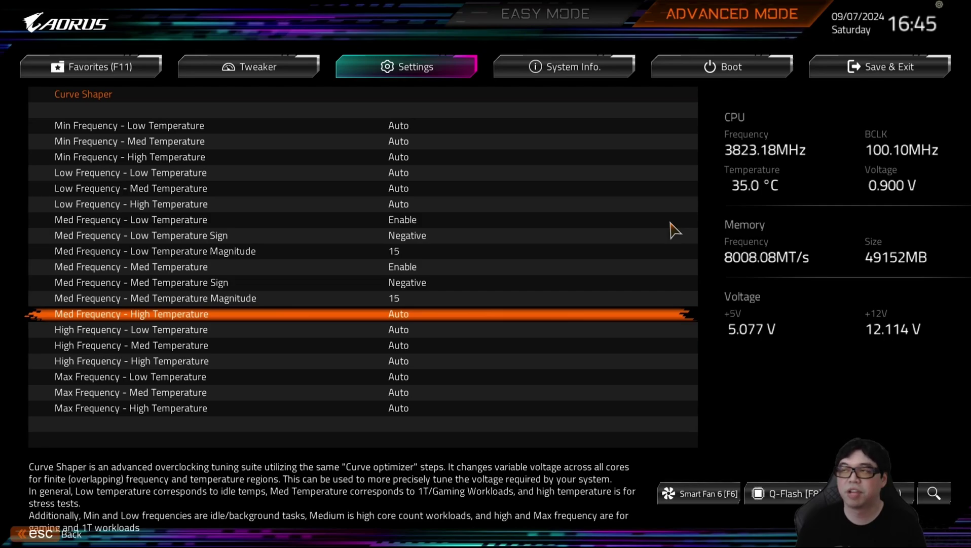
Step: Enable Med Frequency - High Temperature at Negative 15, then settle on High Frequency - Low Temperature
key(Return)
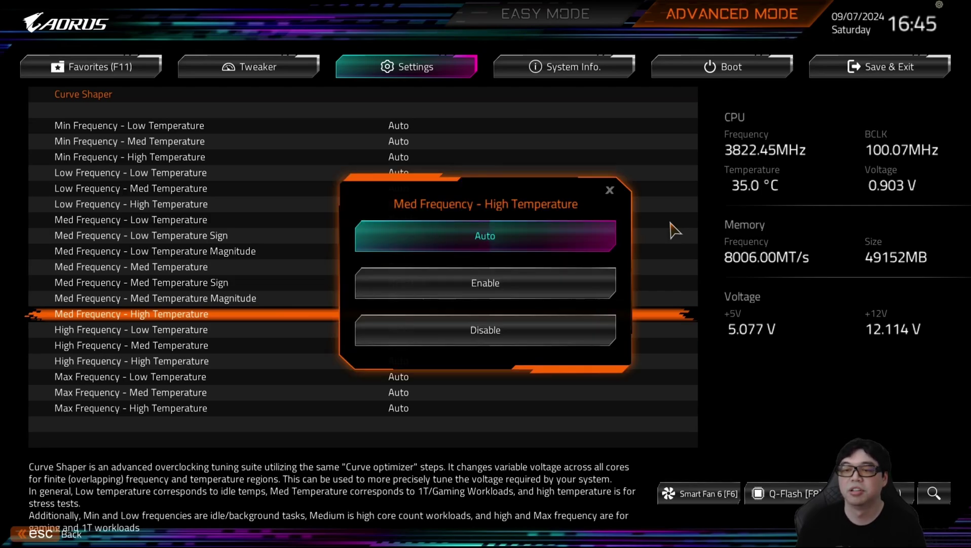
key(Down)
key(Return)
key(Down)
key(Down)
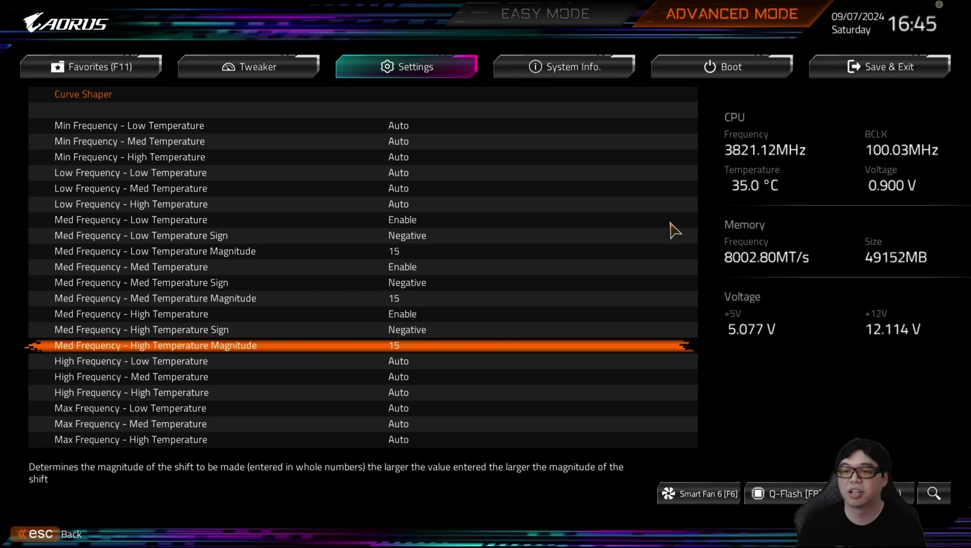
key(Down)
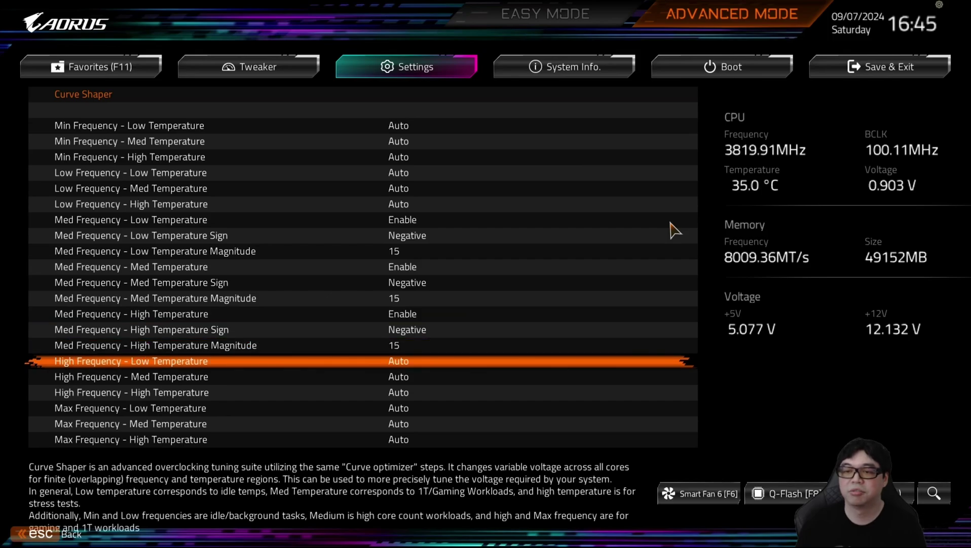
key(Up)
key(Up)
key(Up)
key(Up)
key(Up)
key(Up)
key(Up)
key(Up)
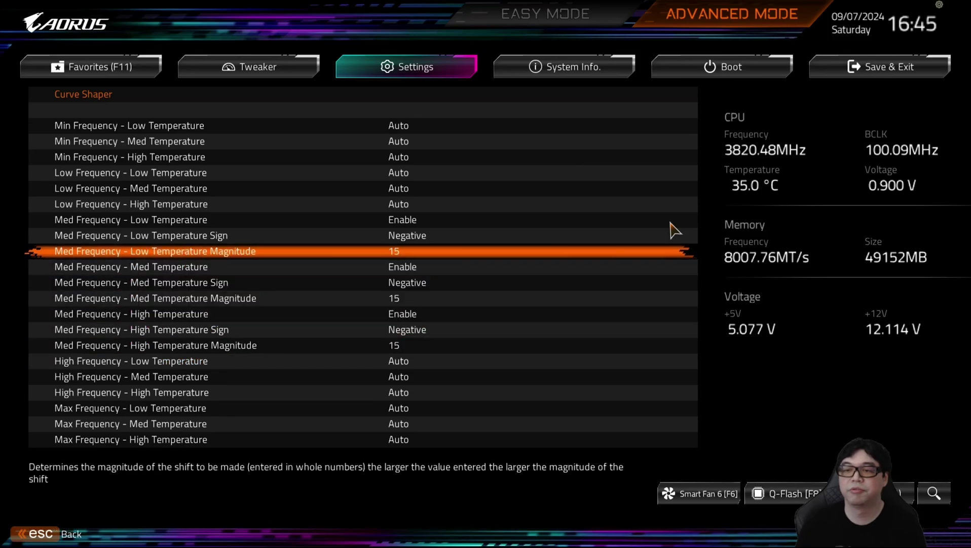
key(Down)
key(Down)
key(Down)
key(Down)
key(Down)
key(Down)
key(Down)
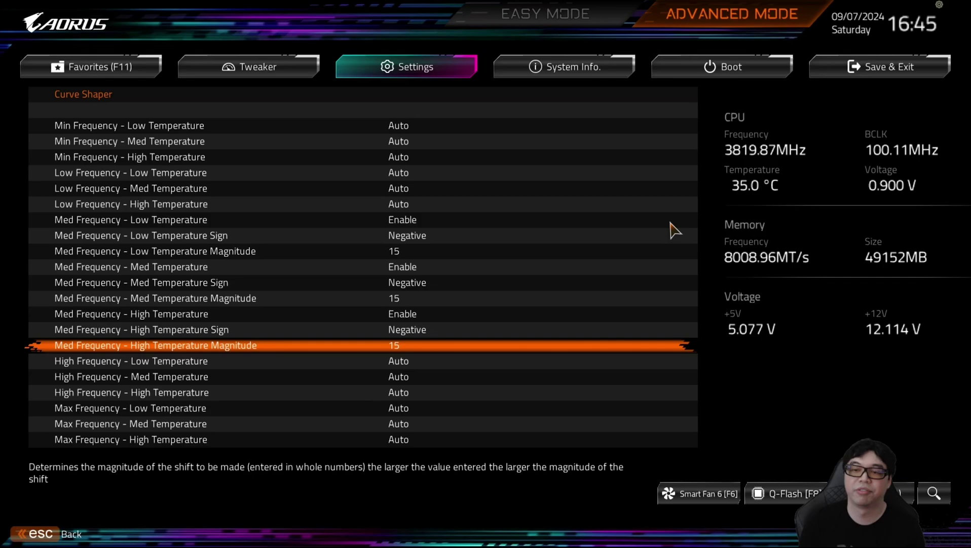
key(Down)
key(Down)
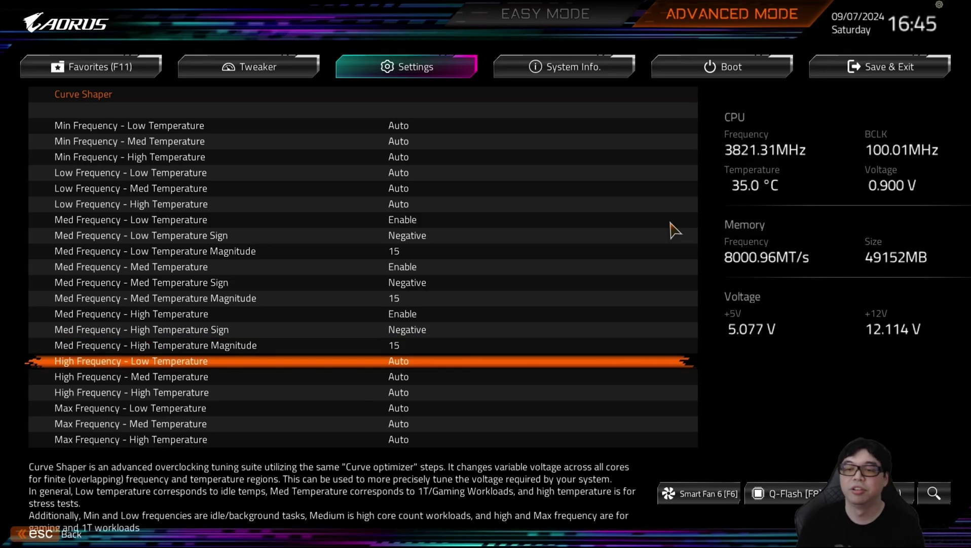
key(Up)
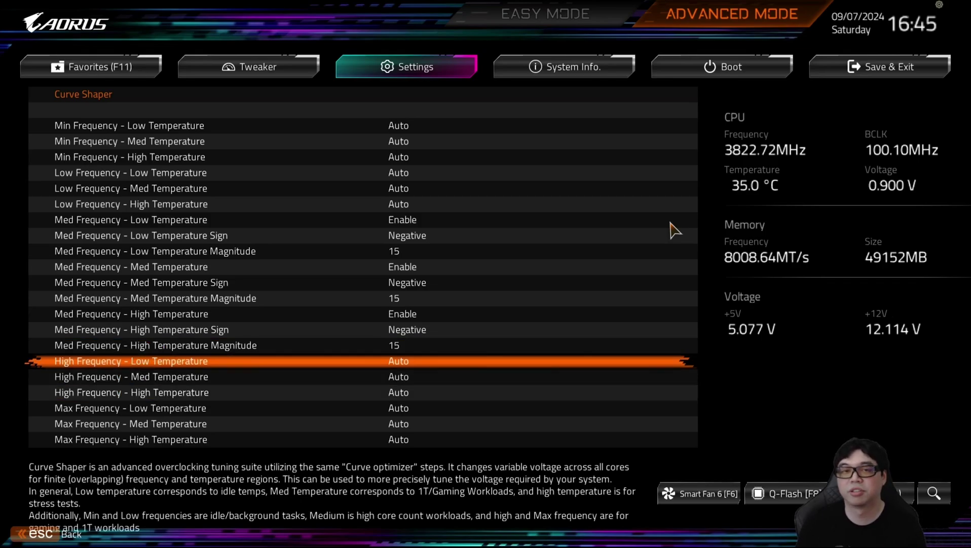
Step: Enable the High Frequency - Low Temperature offset, keeping Negative sign and magnitude 20
key(Down)
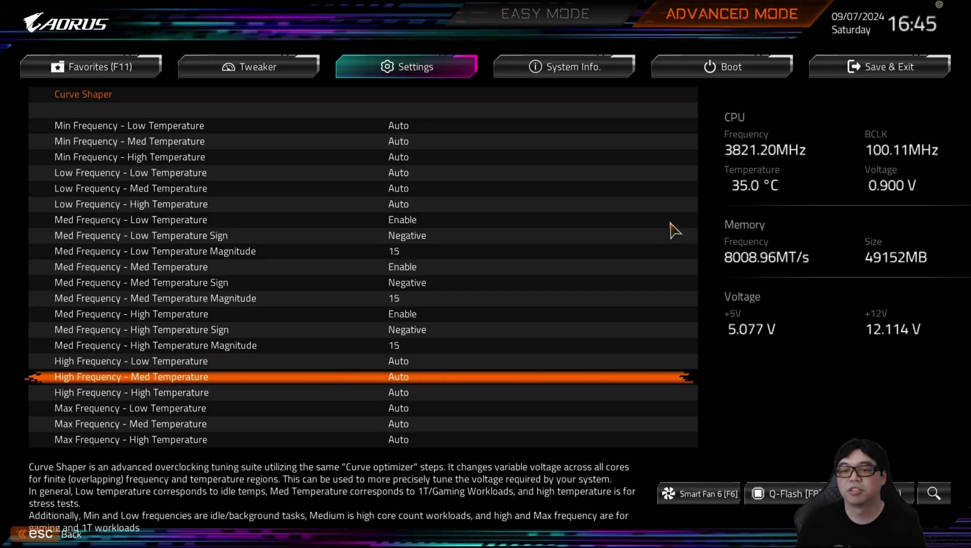
key(Up)
key(Return)
key(Down)
key(Return)
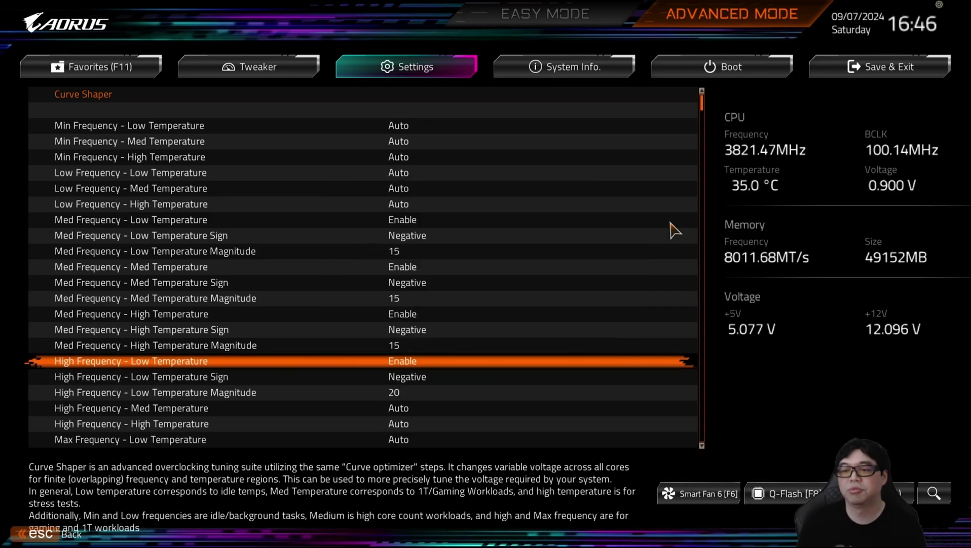
key(Down)
key(Down)
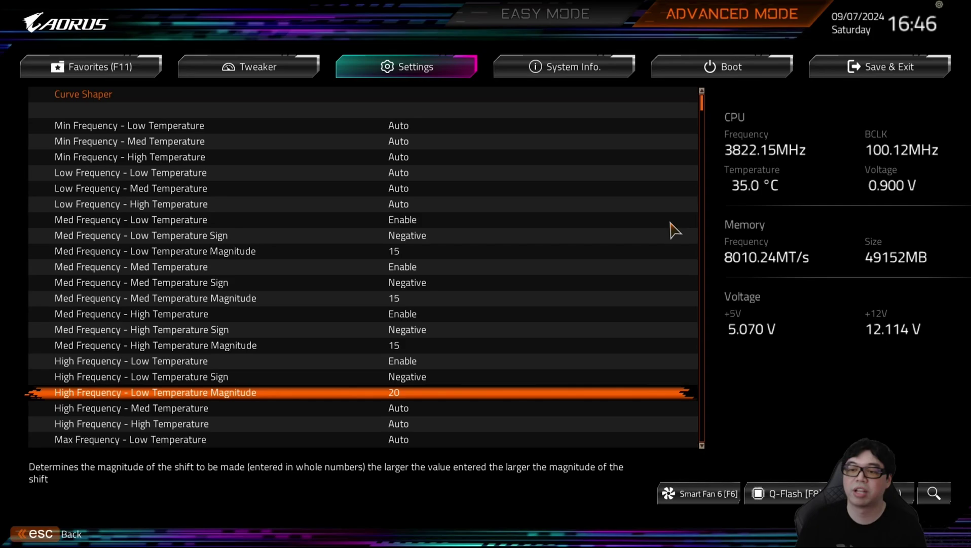
Step: Recheck the low-temperature sign and magnitude, then pick Enable for High Frequency - Med Temperature
key(Down)
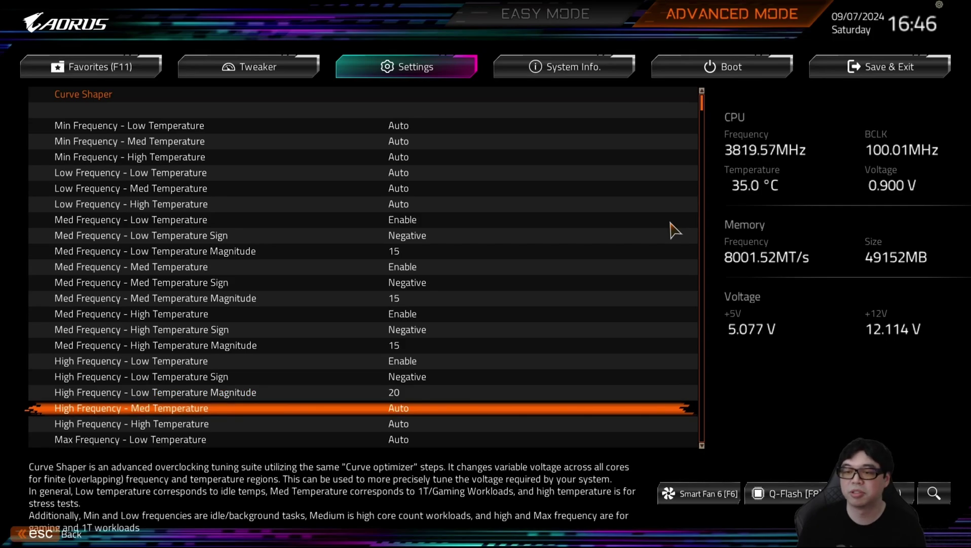
key(Up)
key(Up)
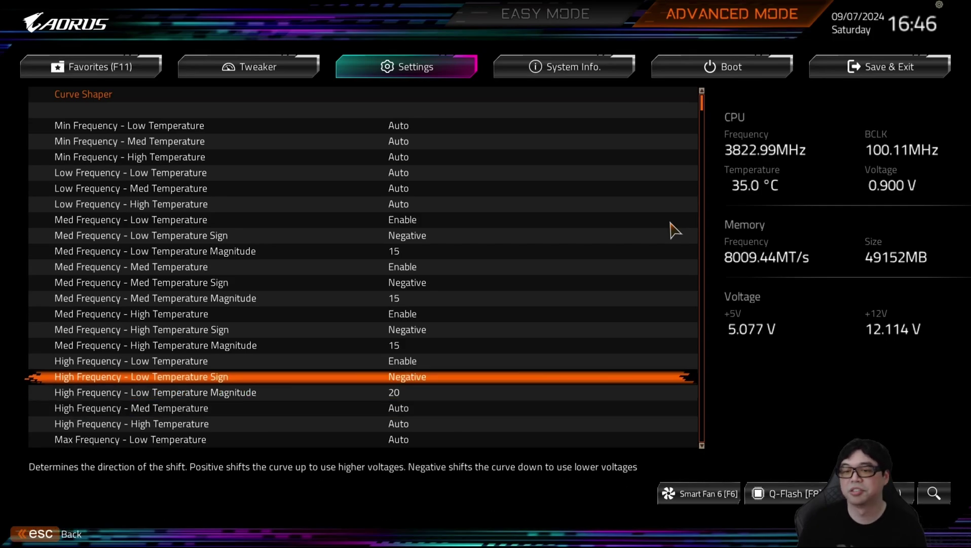
key(Down)
key(Up)
key(Up)
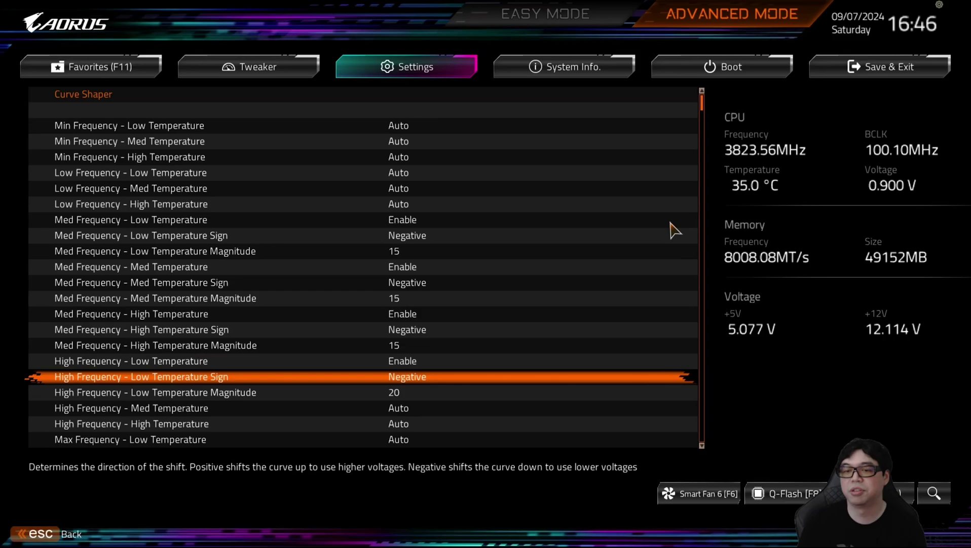
key(Down)
key(Down)
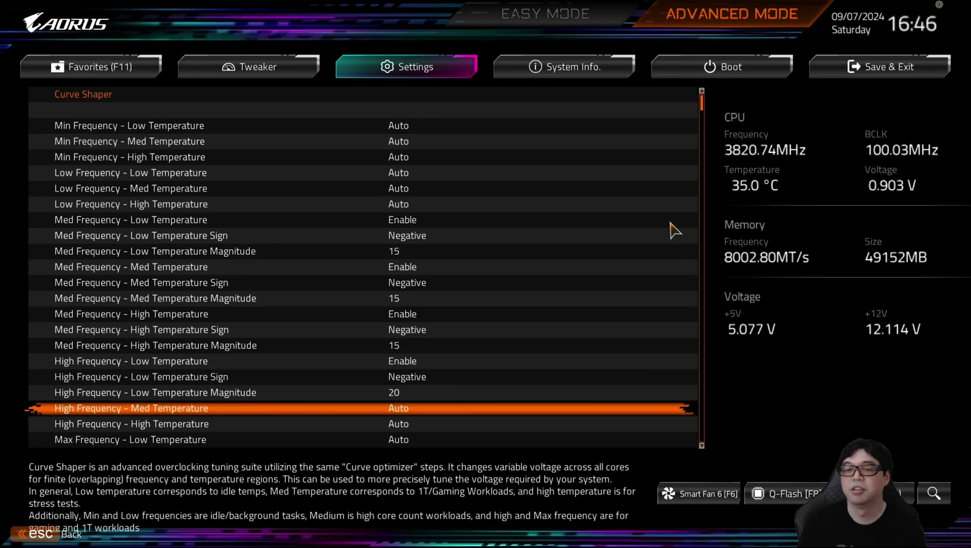
key(Return)
key(Down)
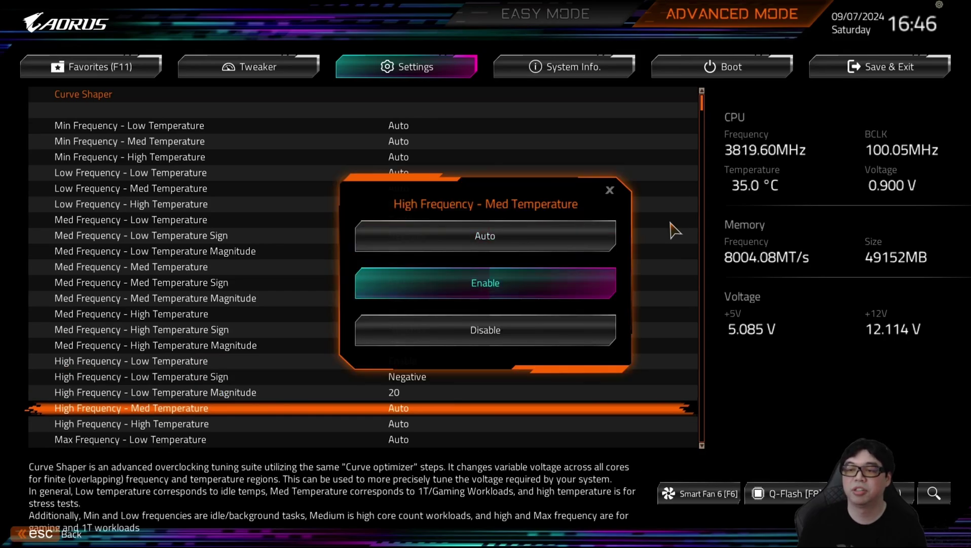
Step: Confirm High Frequency - Med Temperature as Enabled at Negative 20
key(Return)
key(Down)
key(Down)
key(Down)
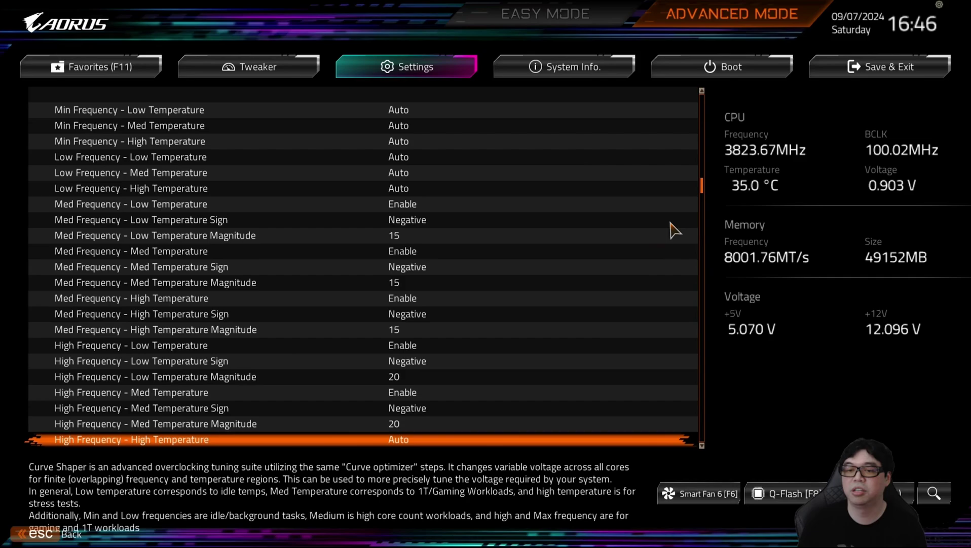
key(Down)
key(Up)
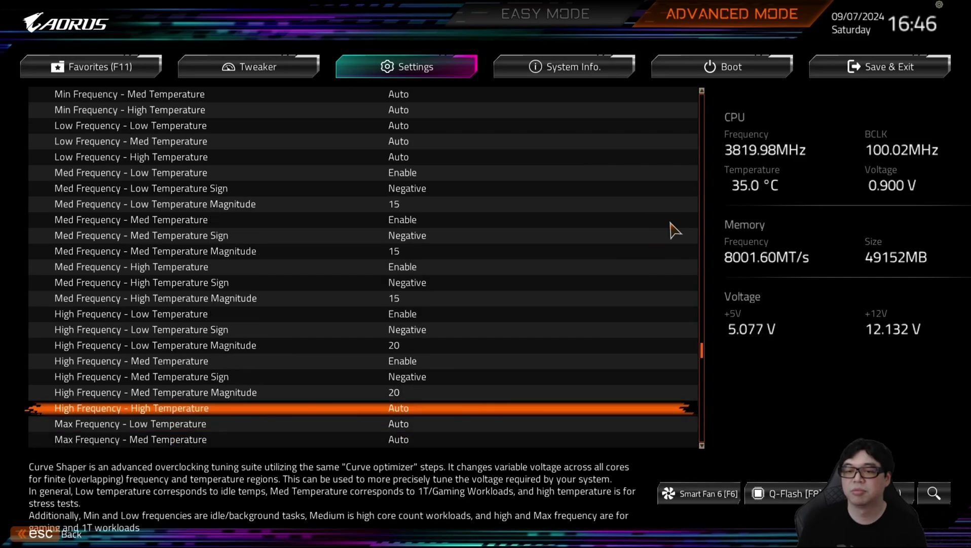
Step: Enable High Frequency - High Temperature at Negative 20 and review the offsets set so far
key(Return)
key(Down)
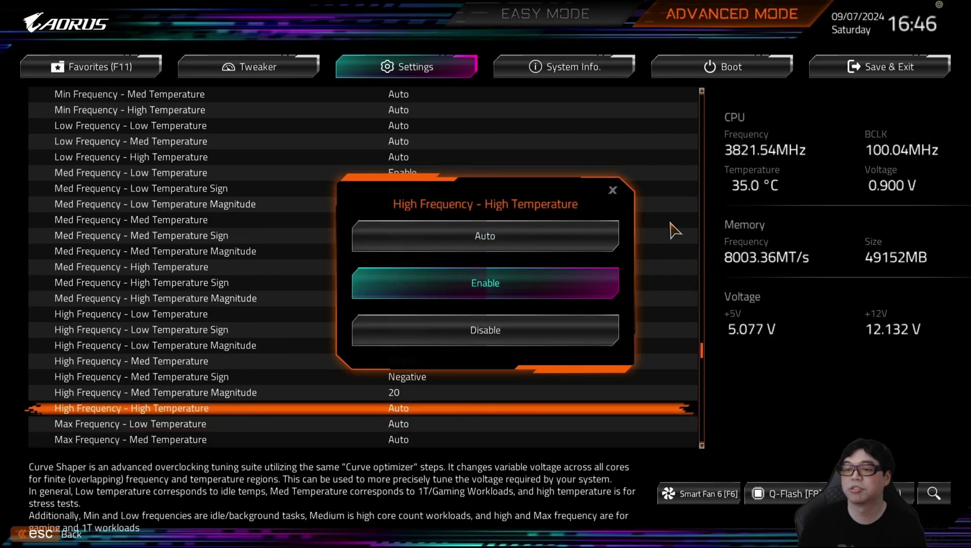
key(Return)
key(Down)
key(Down)
key(Up)
key(Up)
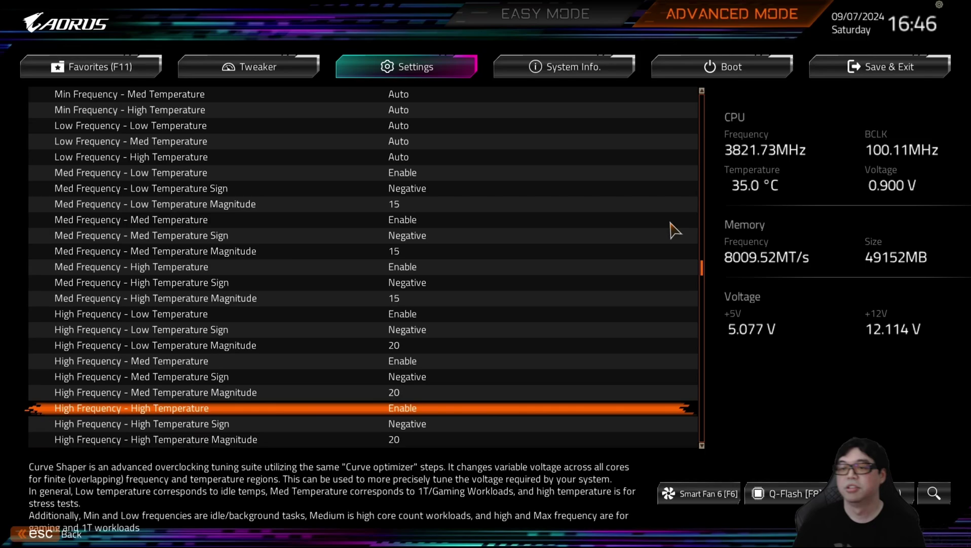
key(Up)
key(Up)
key(Up)
key(Up)
key(Up)
key(Up)
key(Up)
key(Up)
key(Up)
key(Up)
key(Up)
key(Up)
key(Up)
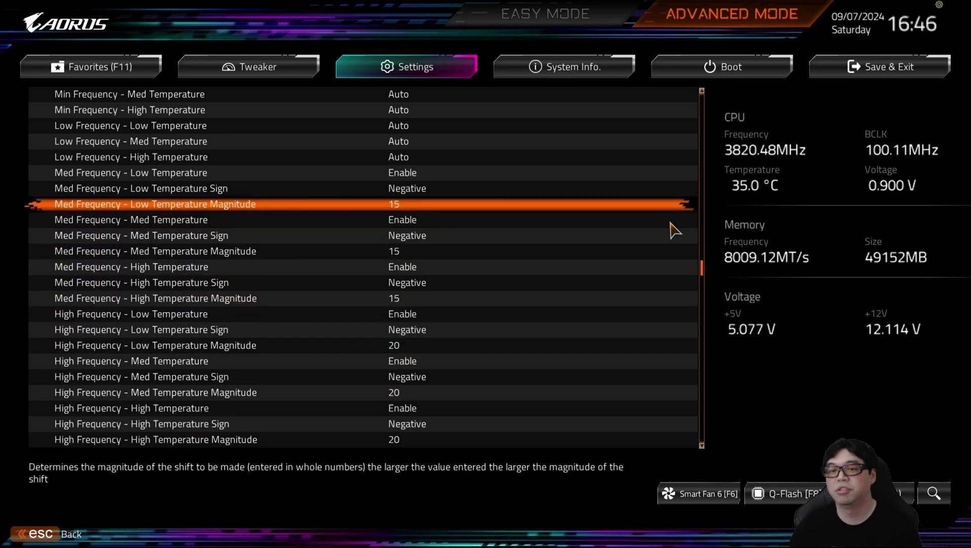
key(Down)
key(Down)
key(Down)
key(Down)
key(Down)
key(Down)
key(Down)
key(Down)
key(Down)
key(Down)
key(Down)
key(Down)
key(Down)
key(Down)
key(Down)
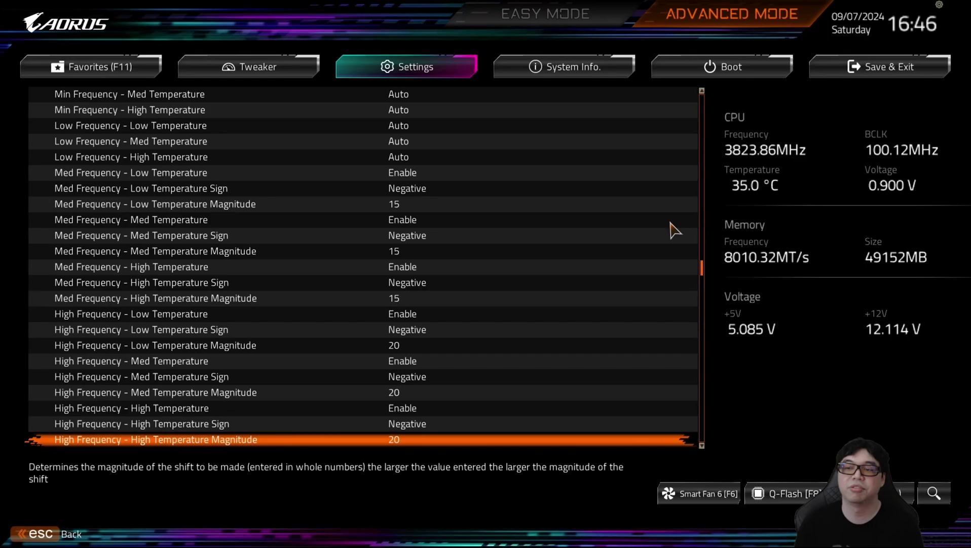
key(Down)
key(Down)
key(Down)
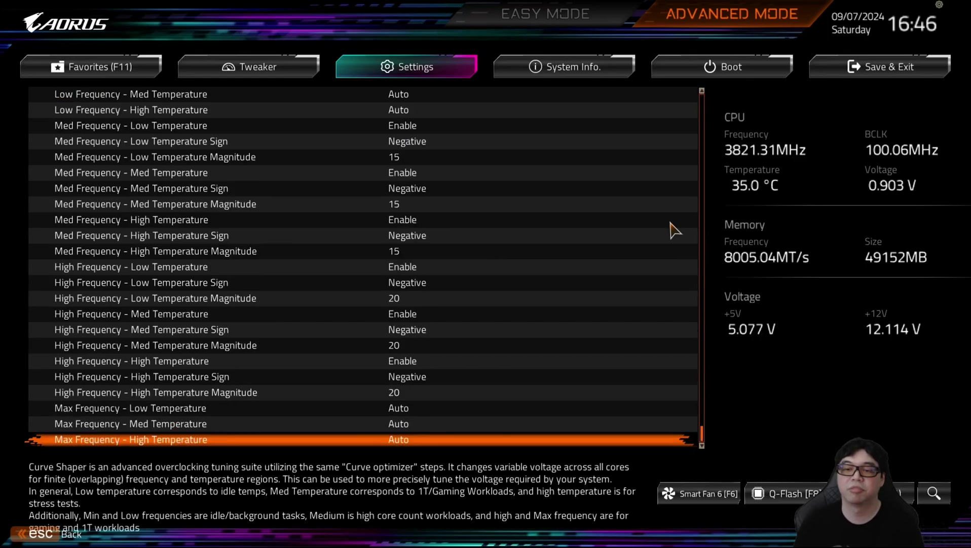
Step: Browse the Max Frequency Low, Med and High Temperature rows, then exit to Precision Boost Overdrive
key(Up)
key(Up)
key(Down)
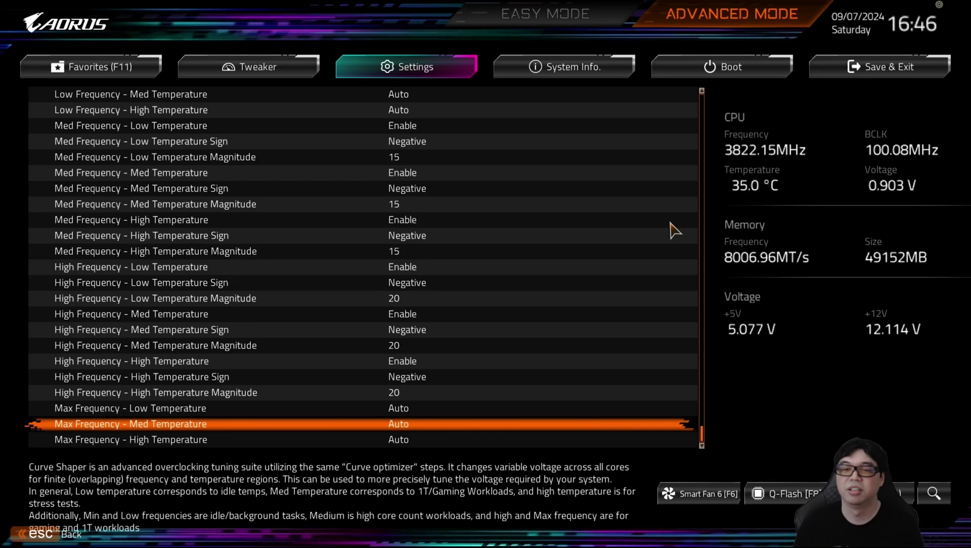
key(Down)
key(Up)
key(Up)
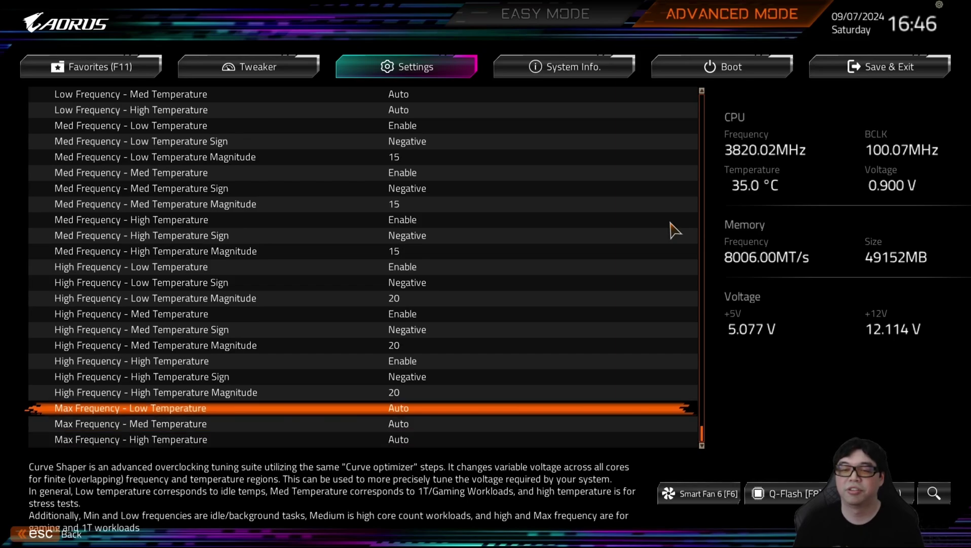
key(Down)
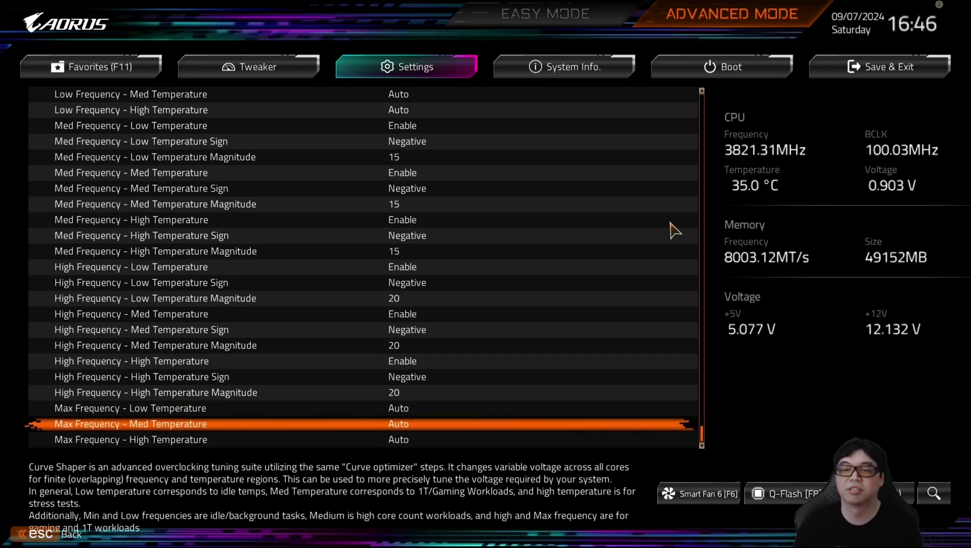
key(Down)
key(Up)
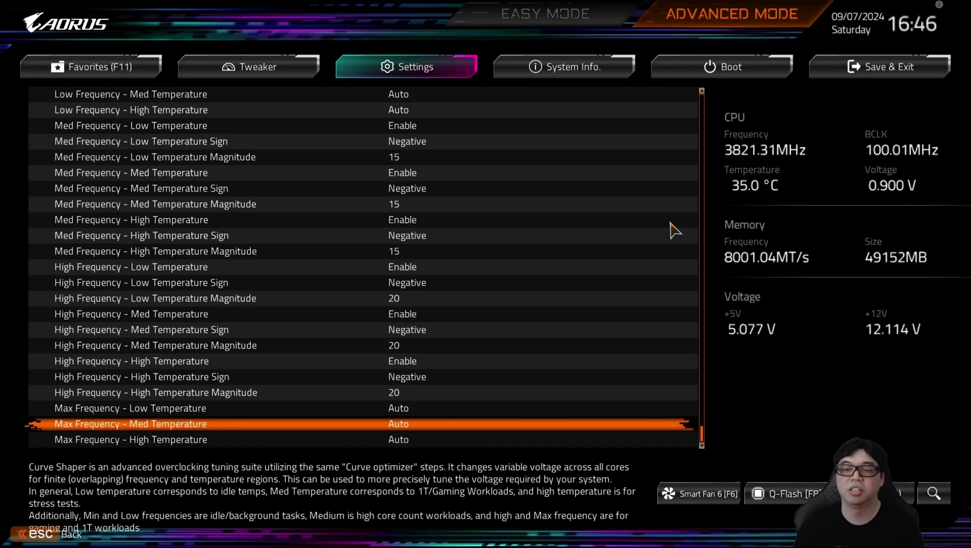
key(Up)
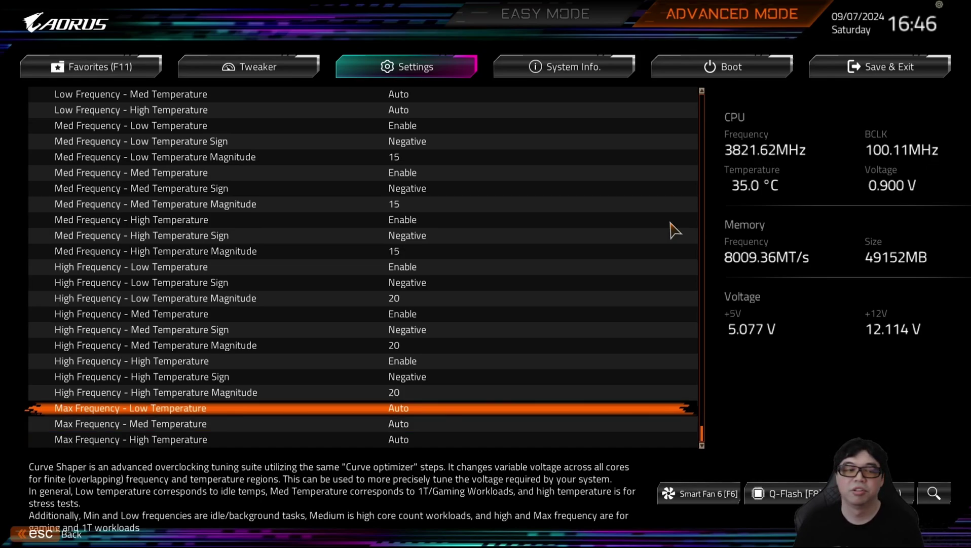
key(Down)
key(Down)
key(Up)
key(Up)
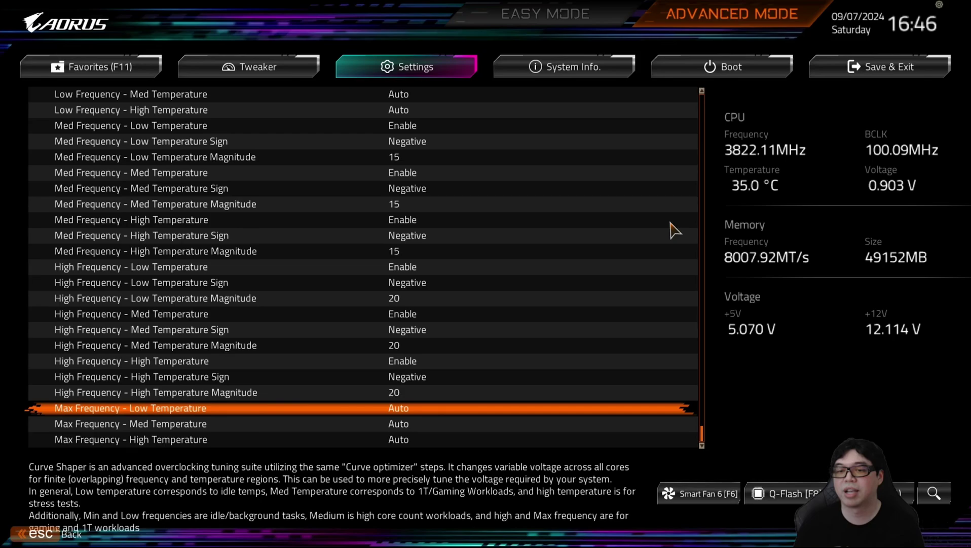
key(Up)
key(Up)
key(Up)
key(Up)
key(Up)
key(Up)
key(Up)
key(Up)
key(Up)
key(Up)
key(Up)
key(Up)
key(Up)
key(Up)
key(Up)
key(Up)
key(Up)
key(Up)
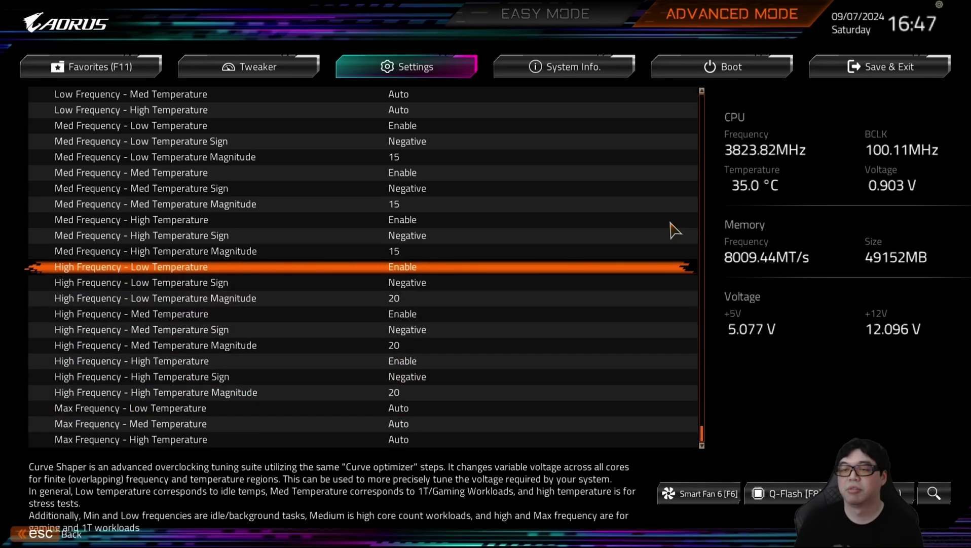
key(Up)
key(Up)
key(Up)
key(Up)
key(Escape)
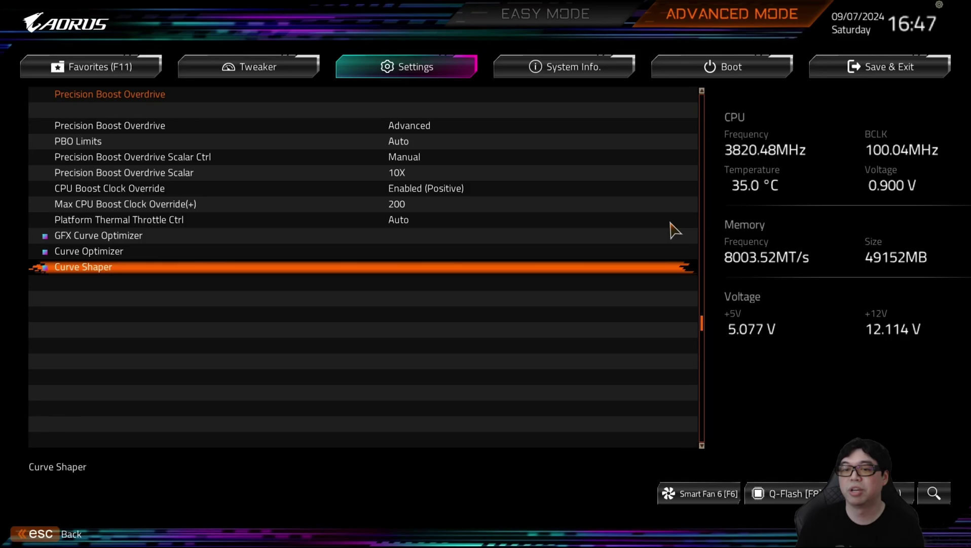
Step: Set Curve Optimizer to All Cores (Negative, magnitude 10), then reopen Curve Shaper
key(Up)
key(Return)
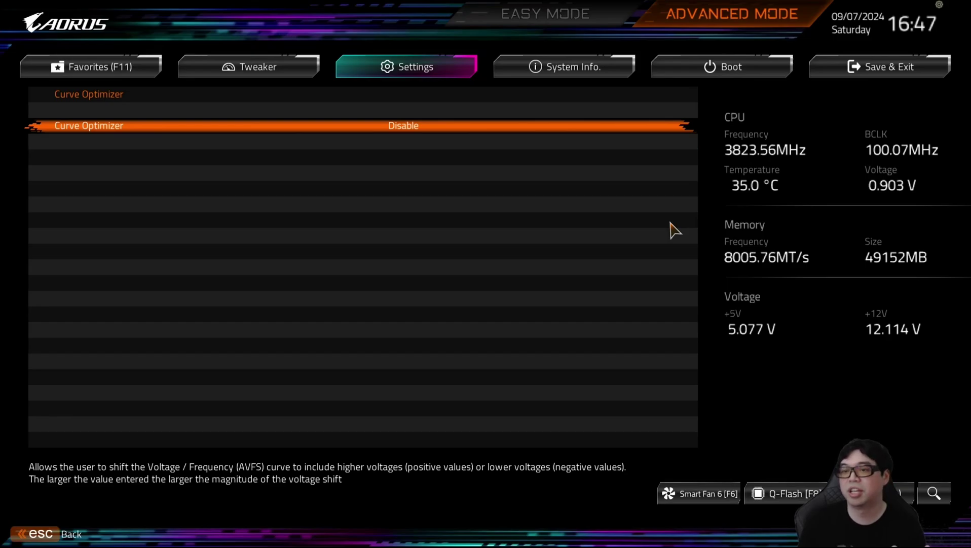
key(Return)
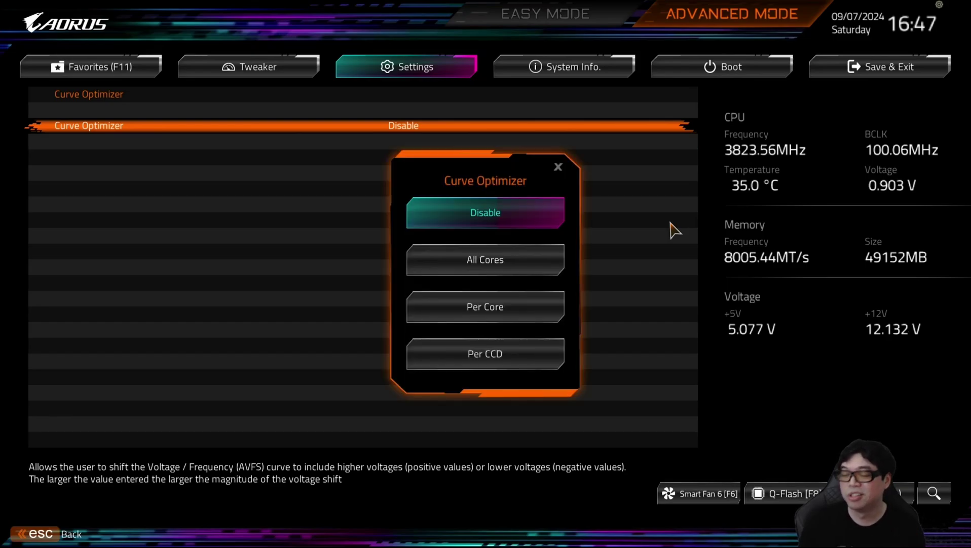
key(Down)
key(Return)
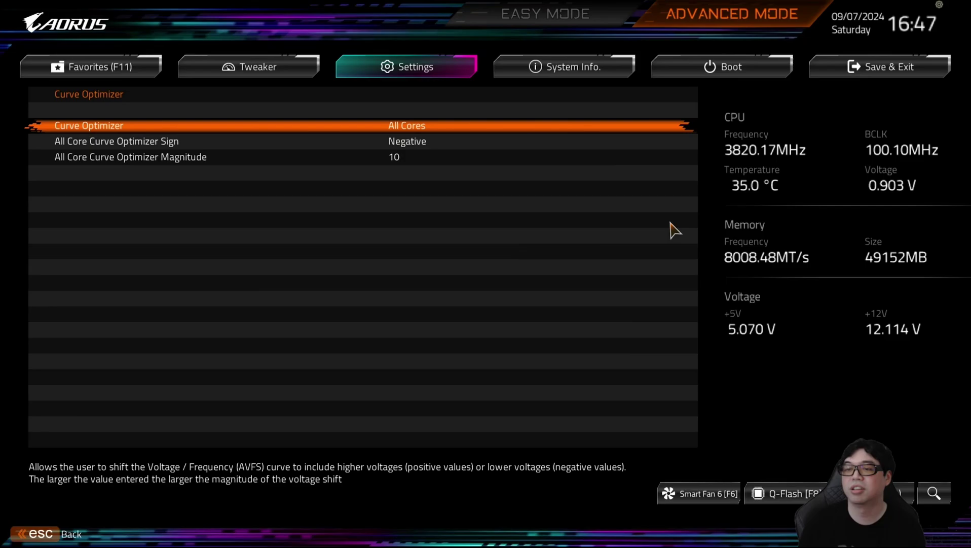
key(Down)
key(Down)
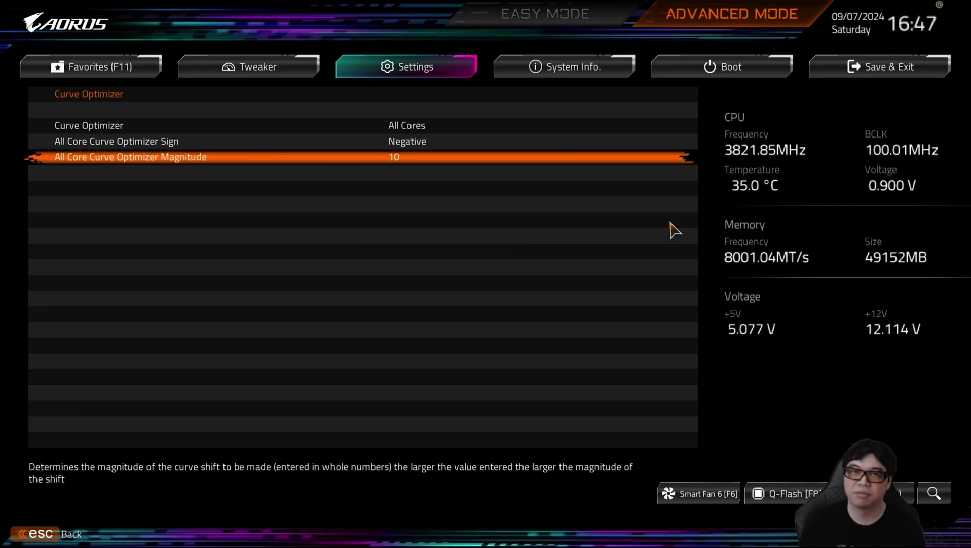
key(Up)
key(Up)
key(Escape)
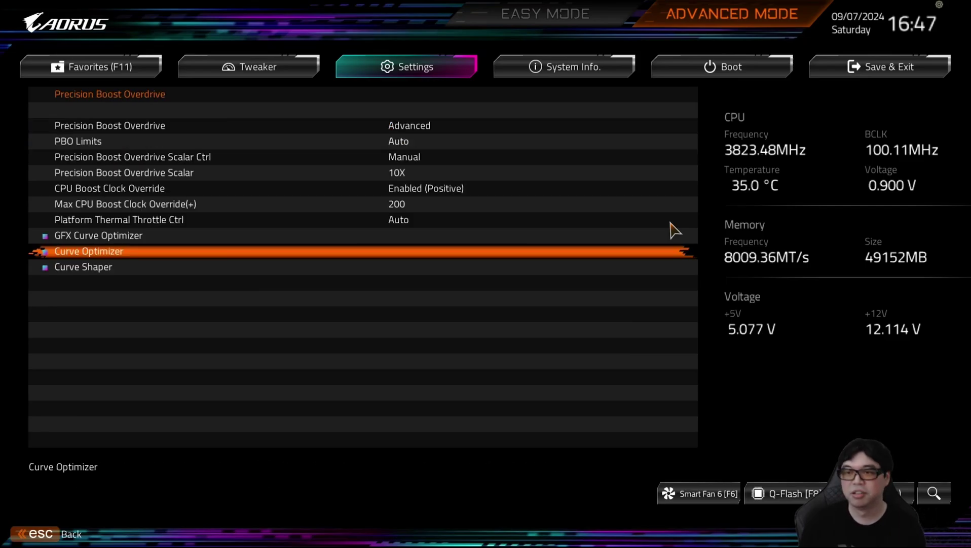
key(Down)
key(Return)
Step: Review the Med and High Frequency offsets (Negative 15 and 20) without changing them
key(Down)
key(Down)
key(Down)
key(Down)
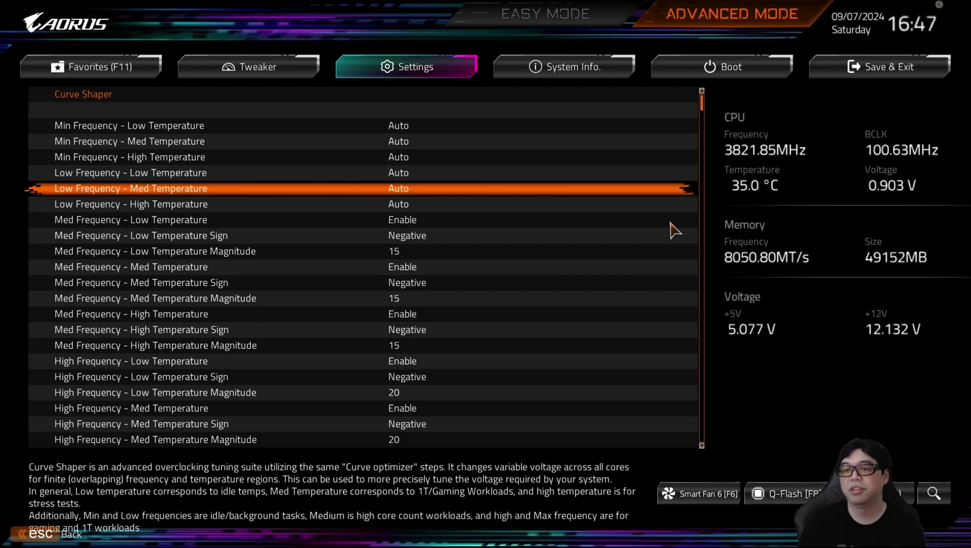
key(Down)
key(Down)
key(Down)
key(Down)
key(Down)
key(Down)
key(Up)
key(Up)
key(Down)
key(Down)
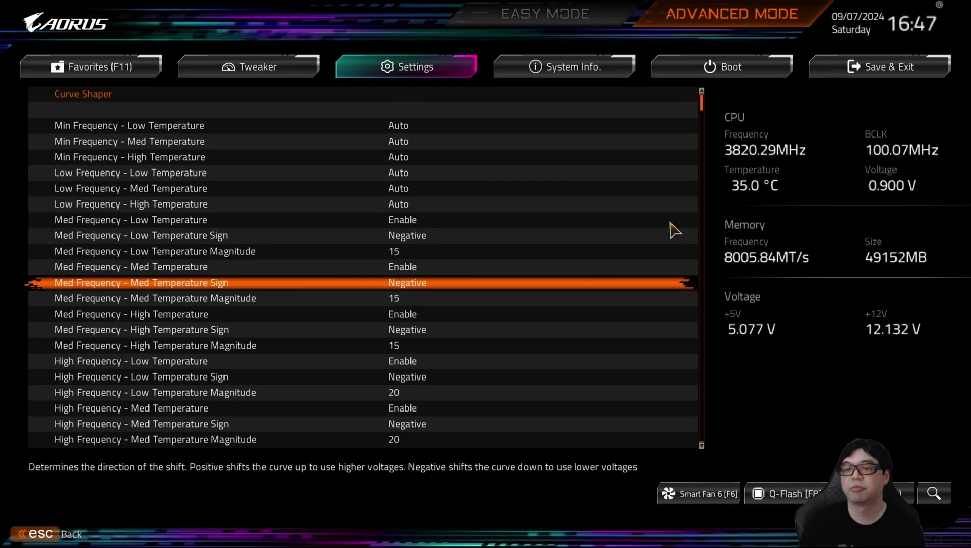
key(Up)
key(Up)
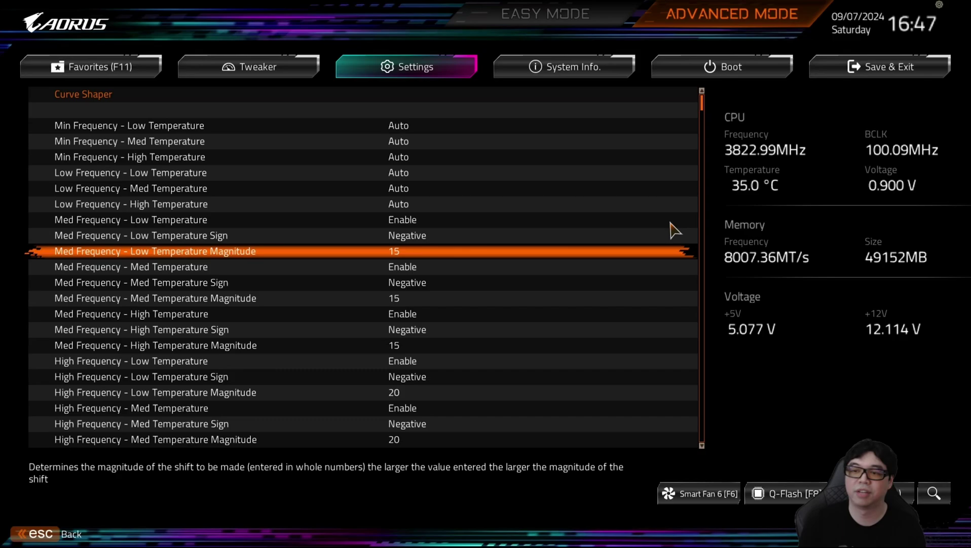
key(Down)
key(Down)
key(Down)
key(Down)
key(Down)
key(Down)
key(Down)
key(Down)
key(Down)
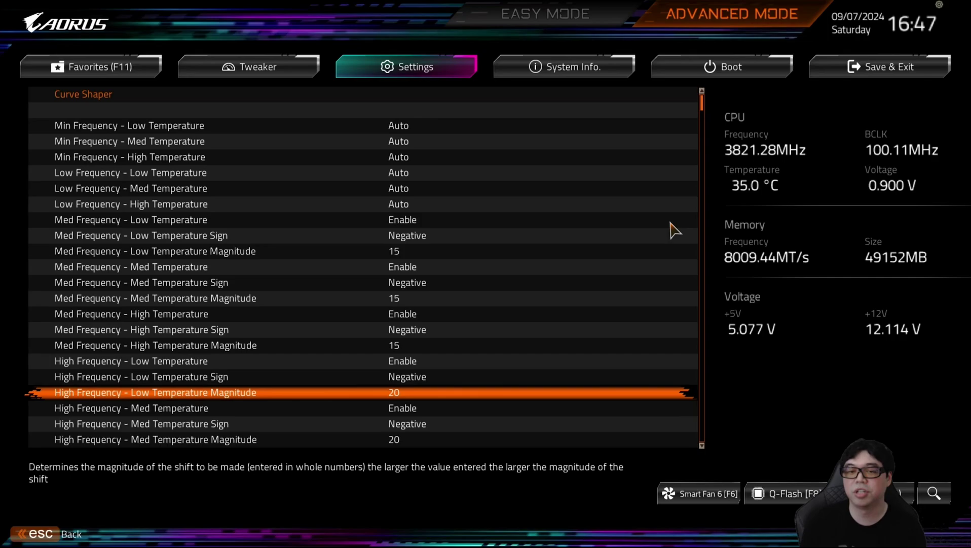
key(Down)
key(Down)
key(Down)
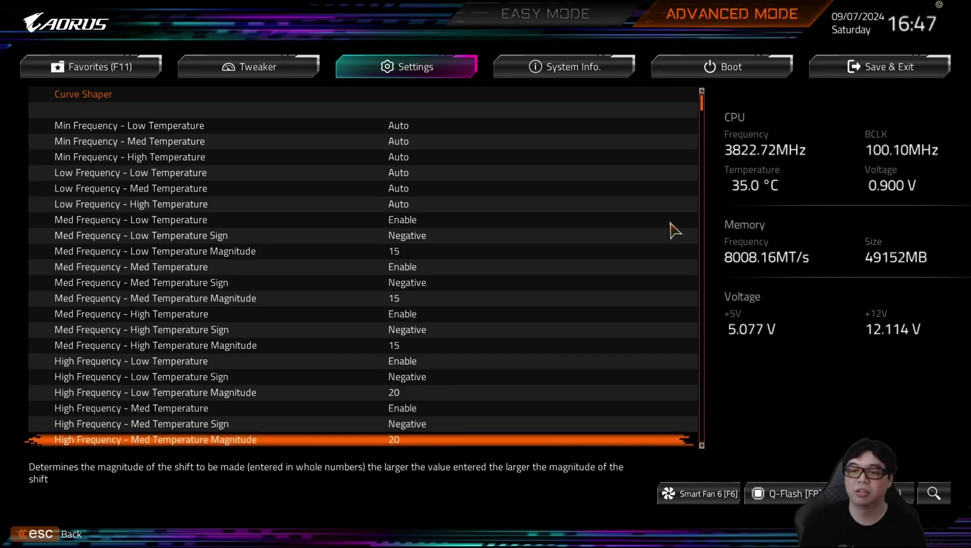
Step: Look over the Min and Low Frequency rows, then return to Precision Boost Overdrive
key(Up)
key(Up)
key(Up)
key(Up)
key(Up)
key(Up)
key(Up)
key(Up)
key(Up)
key(Up)
key(Up)
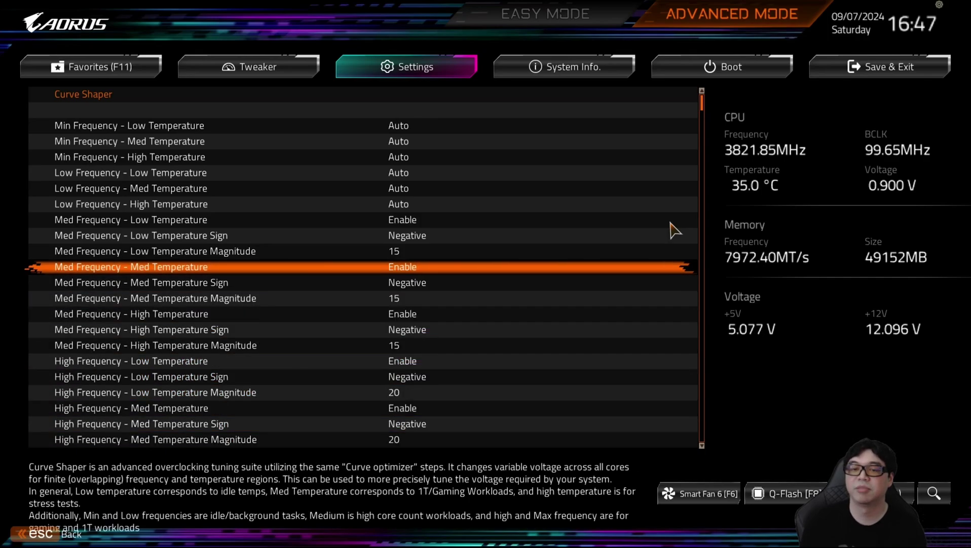
key(Up)
key(Up)
key(Up)
key(Up)
key(Up)
key(Up)
key(Up)
key(Up)
key(Up)
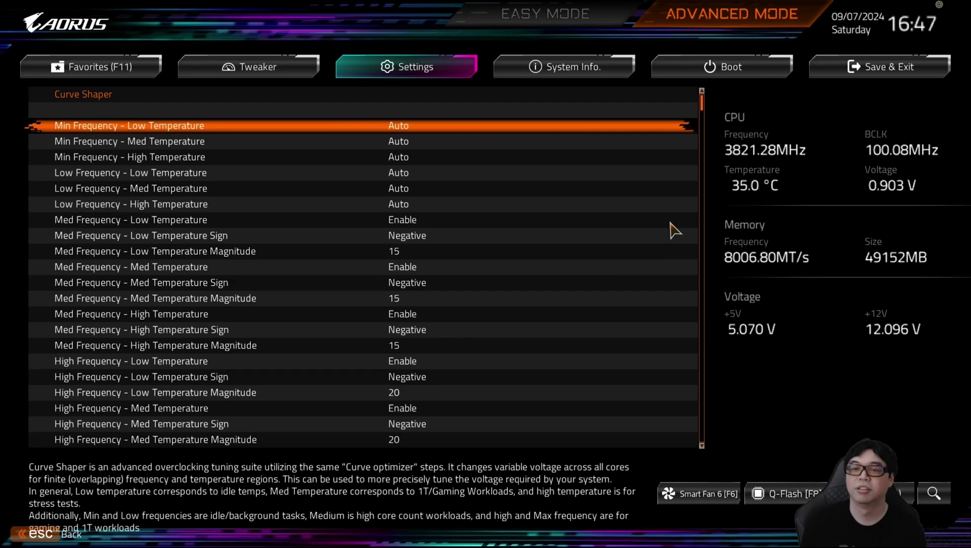
key(Down)
key(Up)
key(Down)
key(Down)
key(Down)
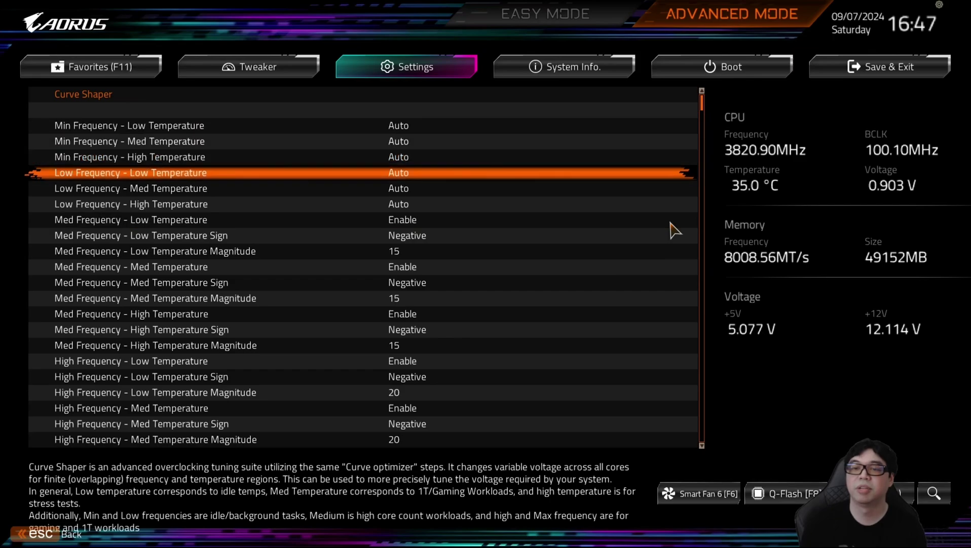
key(Down)
key(Up)
key(Up)
key(Up)
key(Up)
key(Down)
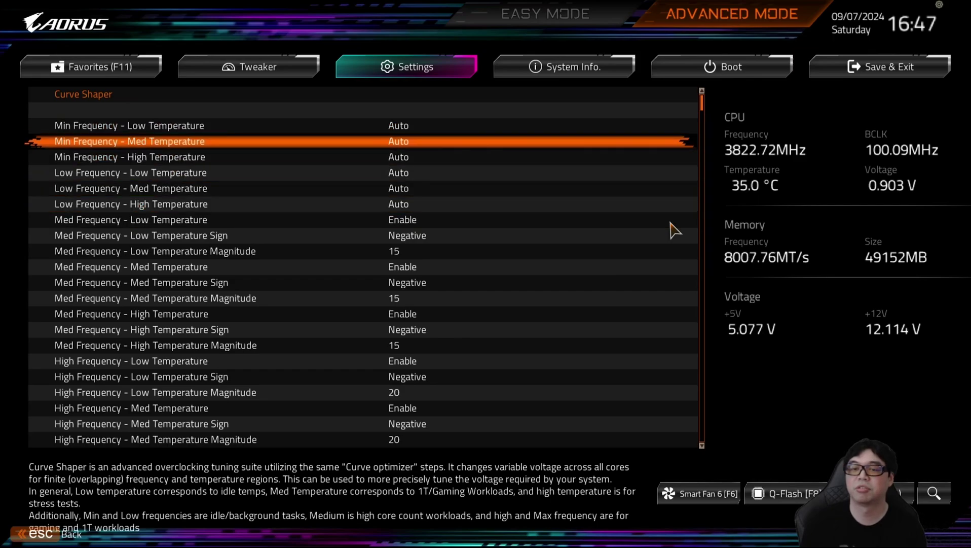
key(Escape)
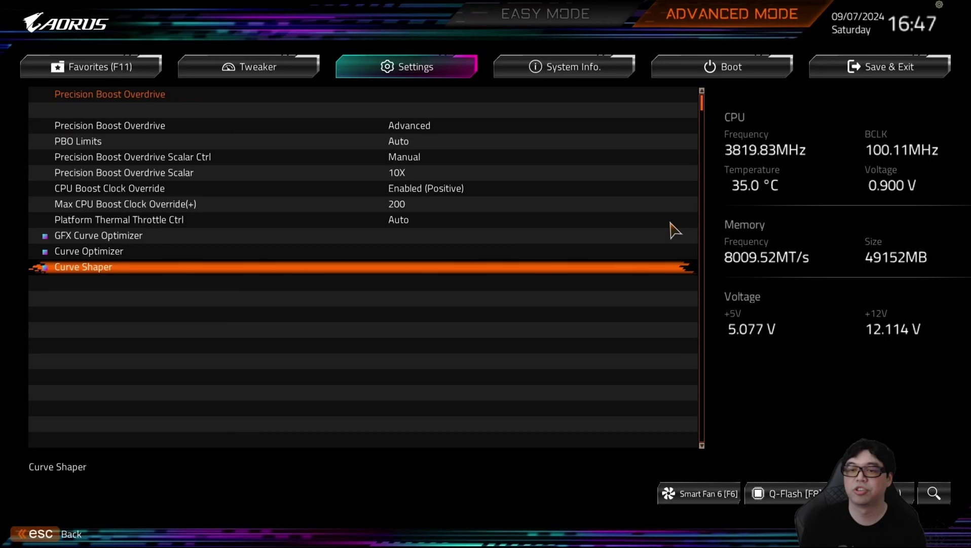
Step: Open Curve Optimizer (All Cores, Negative 10) and bring up its Disable/All Cores/Per Core/Per CCD list
key(Up)
key(Return)
key(Down)
key(Down)
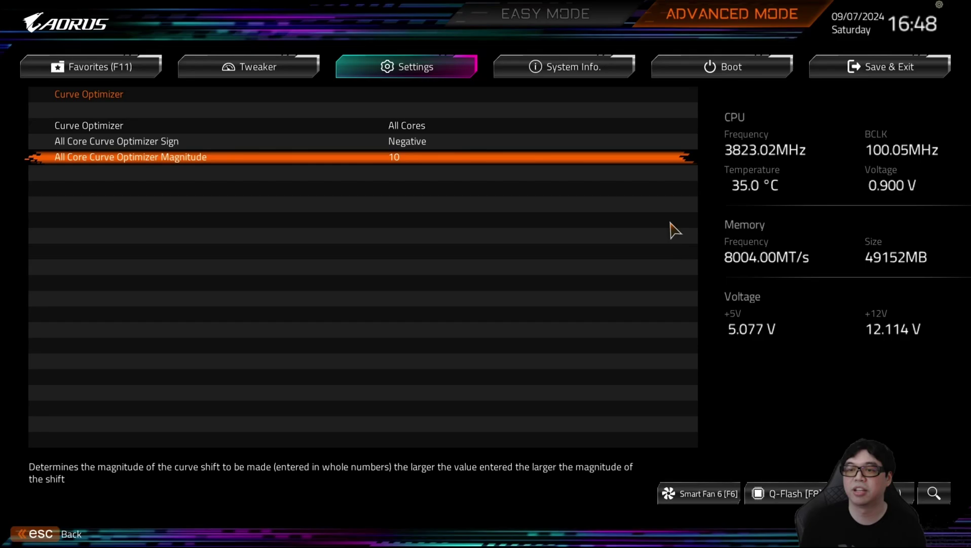
key(Up)
key(Up)
key(Down)
key(Down)
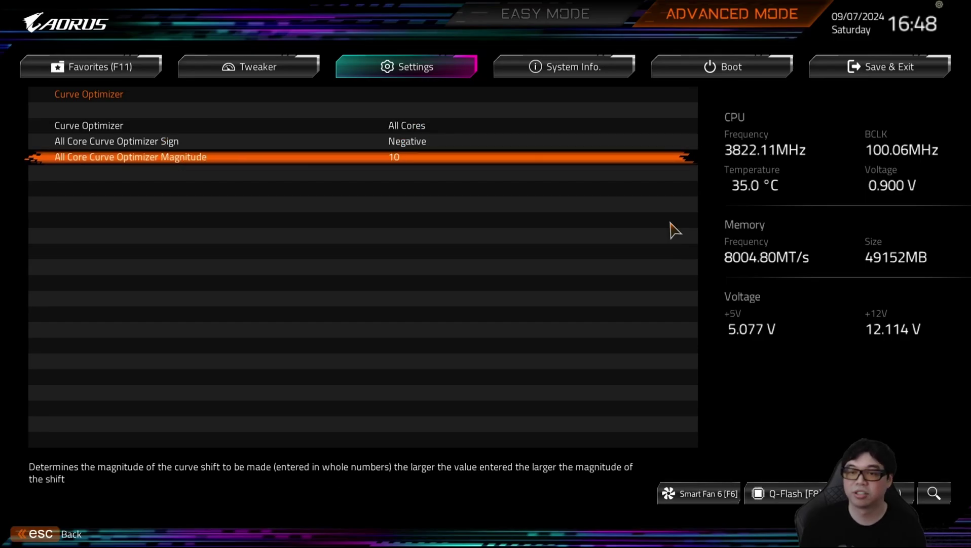
key(Up)
key(Up)
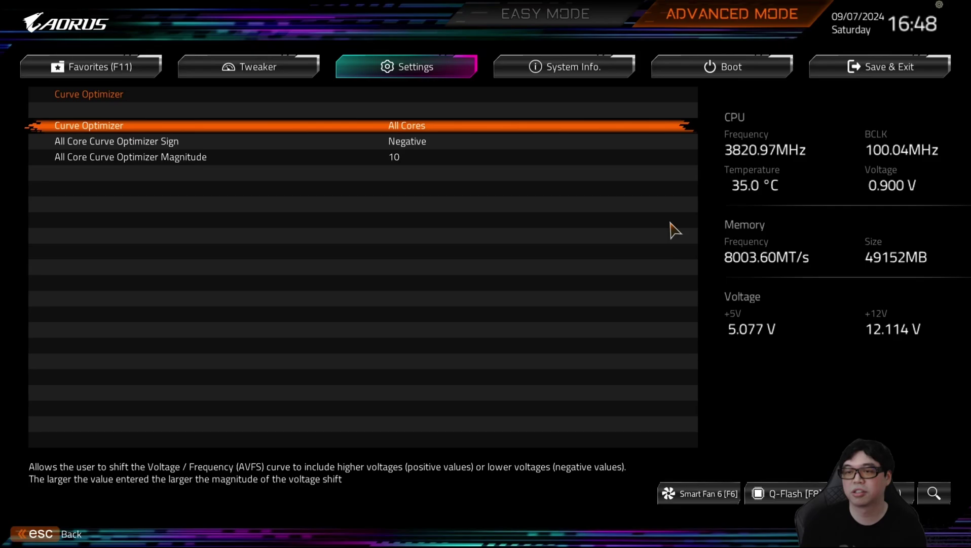
key(Return)
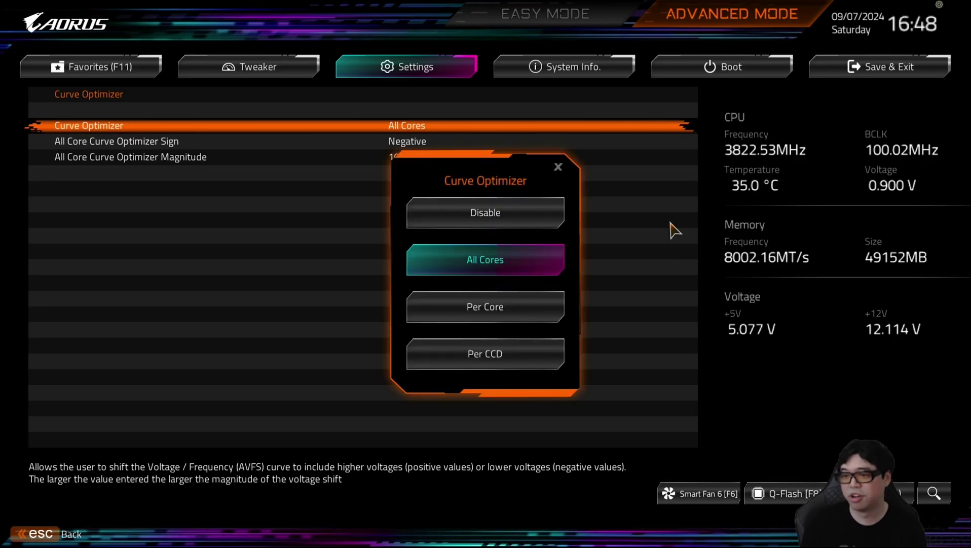
Step: Switch Curve Optimizer to Per Core and step through the Core 0–3 sign and magnitude settings
key(Down)
key(Return)
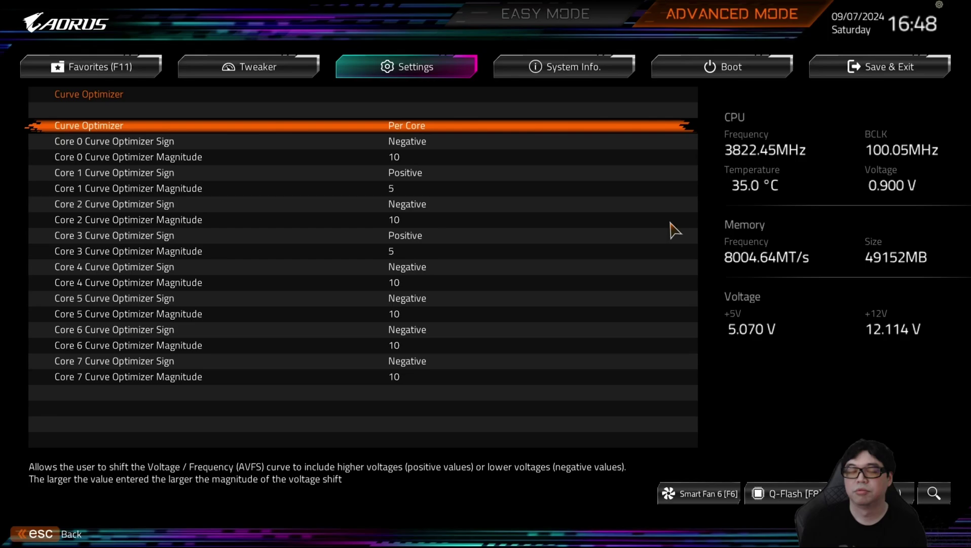
key(Down)
key(Down)
key(Down)
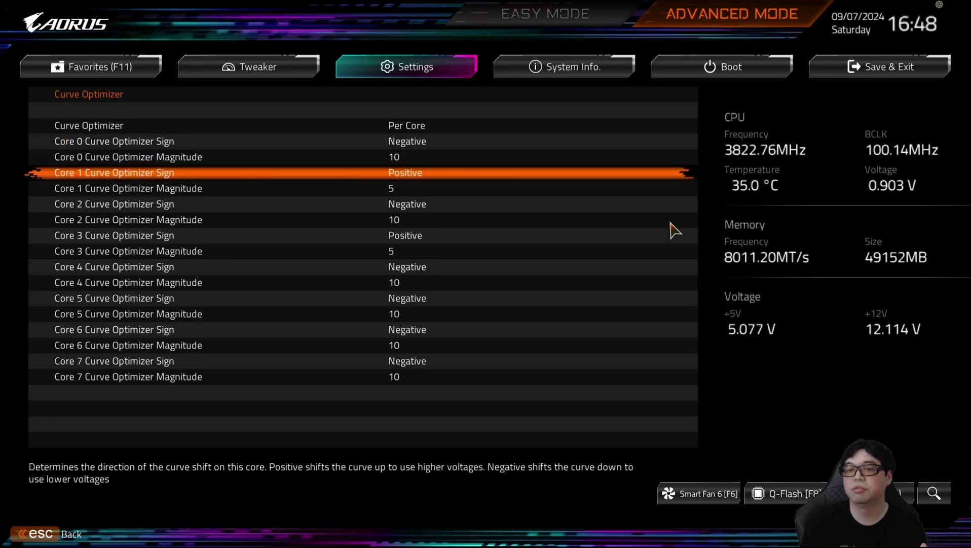
key(Up)
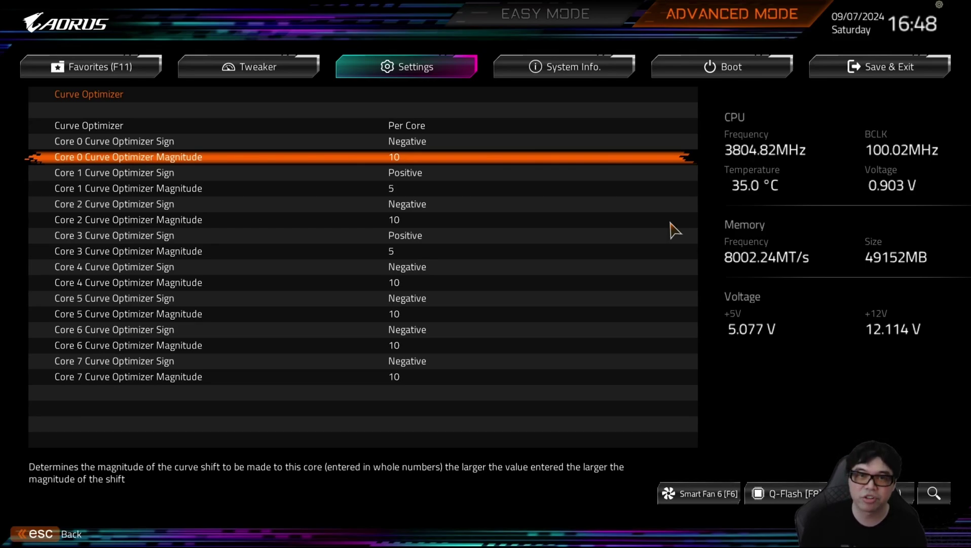
key(Down)
key(Down)
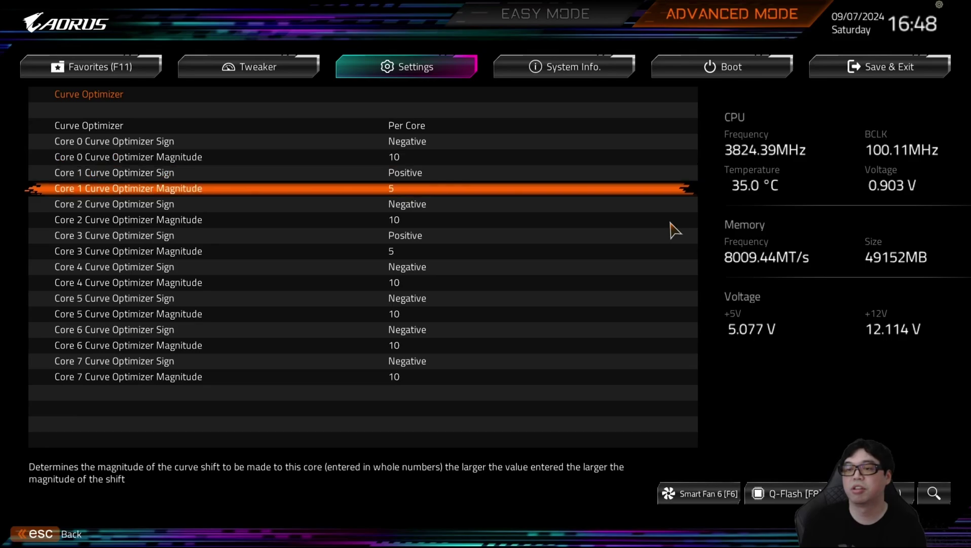
key(Up)
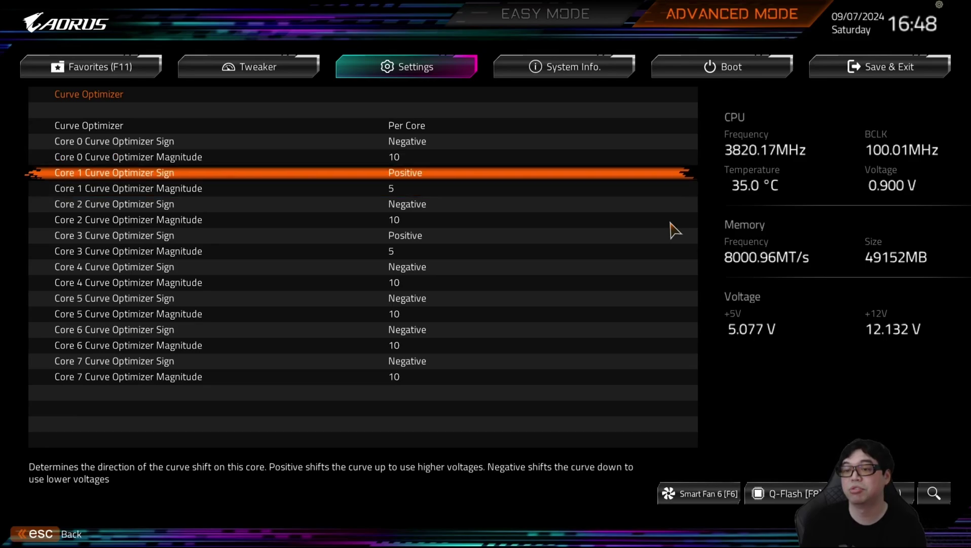
key(Down)
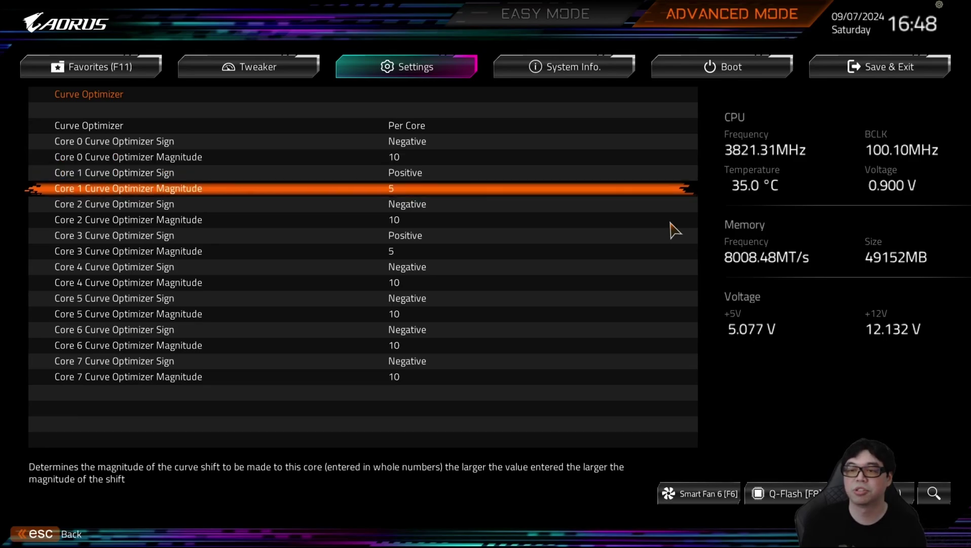
key(Down)
key(Down)
key(Down)
key(Down)
key(Up)
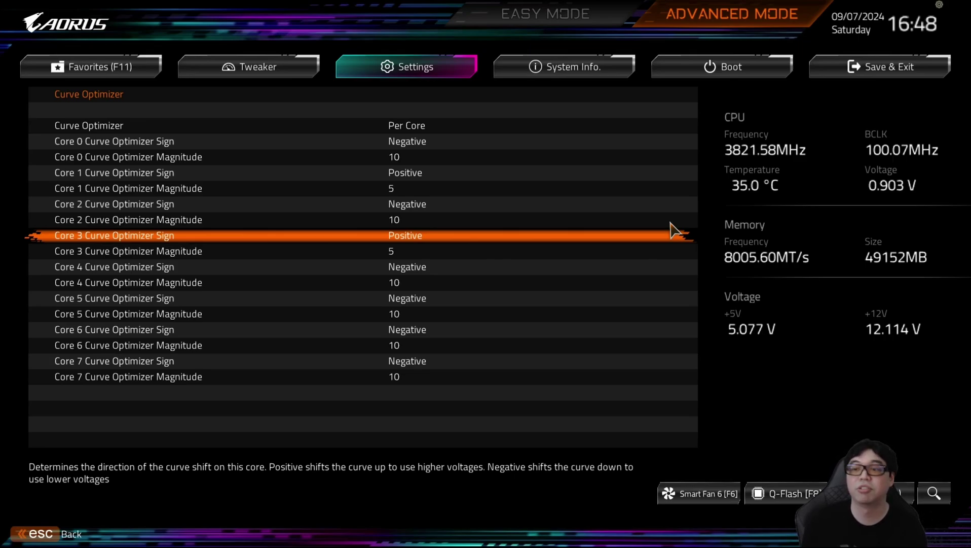
Step: Reopen Curve Shaper and check the Med Frequency - Low Temperature sign and magnitude
key(Escape)
key(Down)
key(Return)
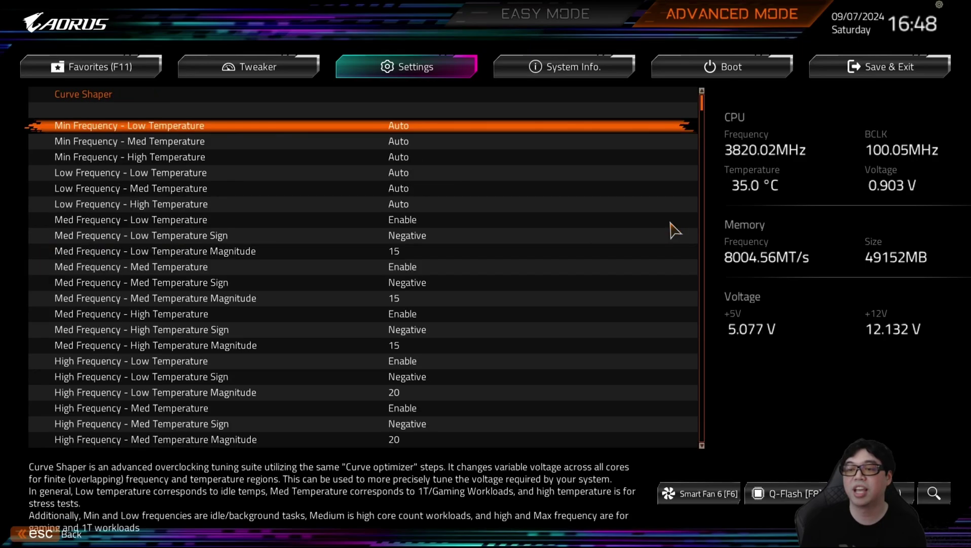
key(Down)
key(Down)
key(Down)
key(Down)
key(Down)
key(Down)
key(Down)
key(Down)
key(Down)
key(Down)
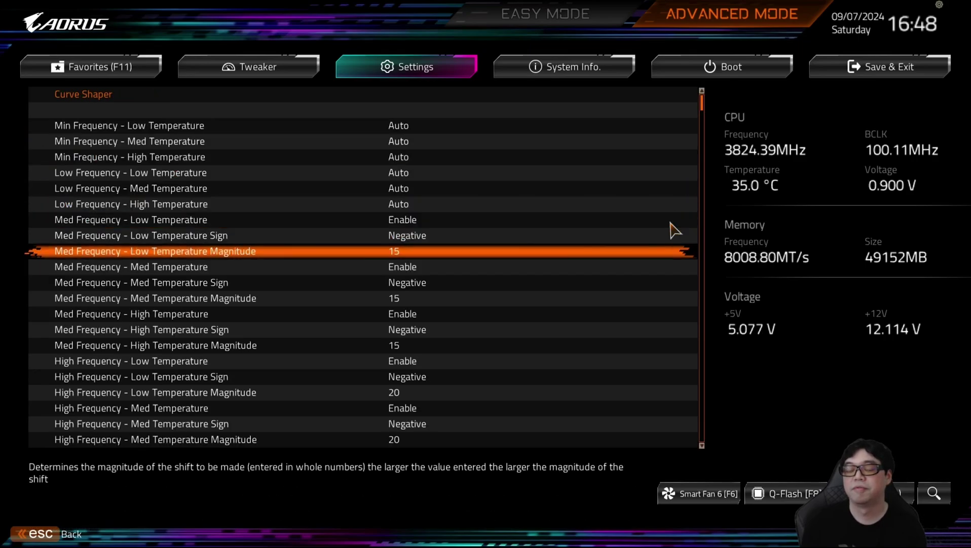
key(Up)
key(Up)
key(Up)
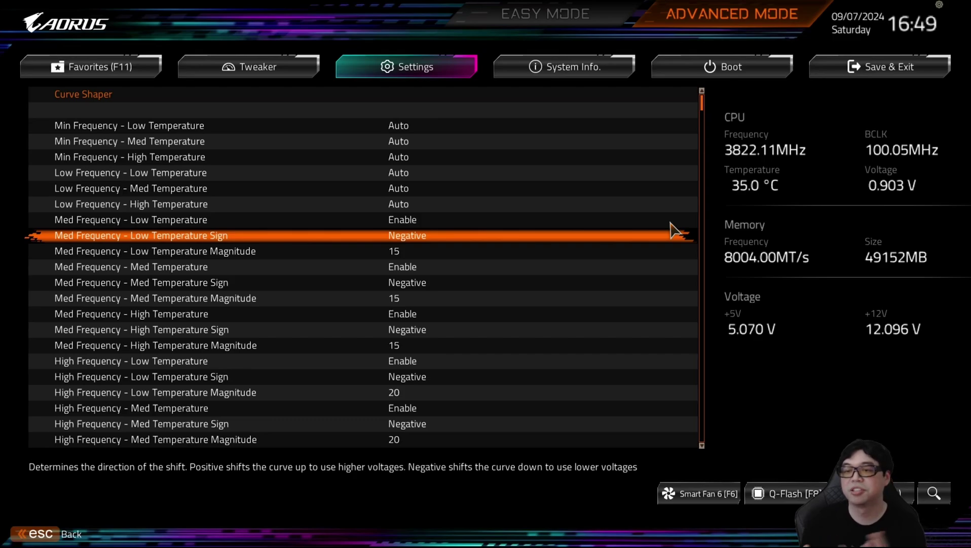
key(Down)
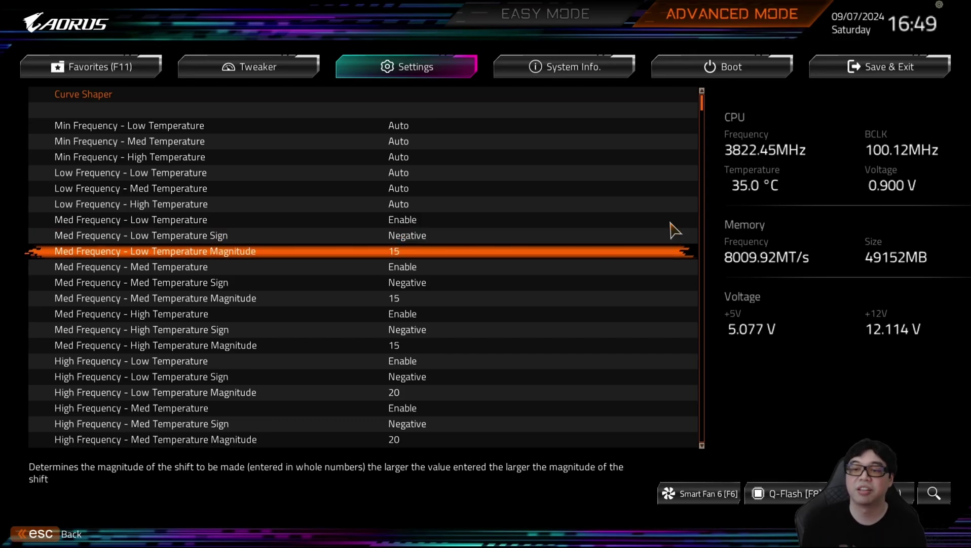
Step: Check the Med Frequency - Med Temperature settings, then return to Precision Boost Overdrive
key(Down)
key(Up)
key(Down)
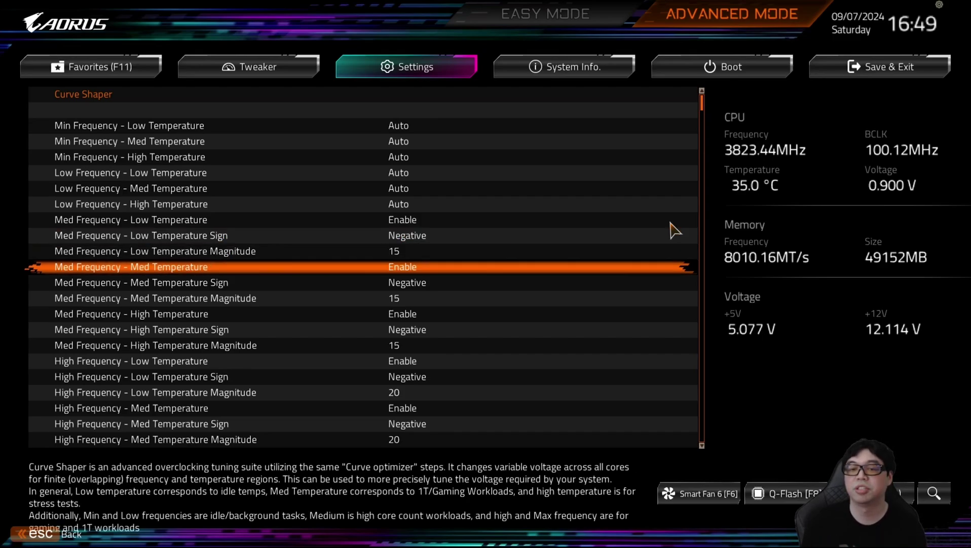
key(Down)
key(Down)
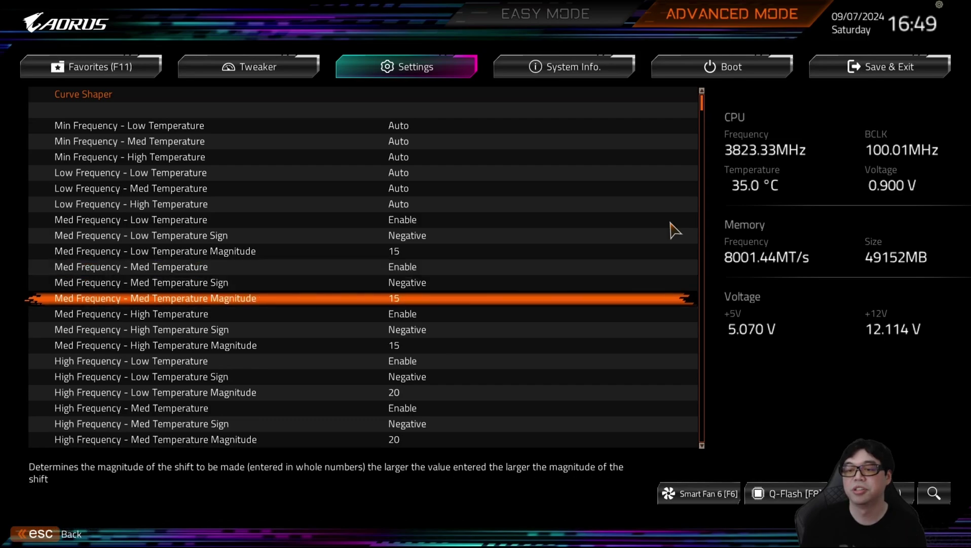
key(Escape)
key(Up)
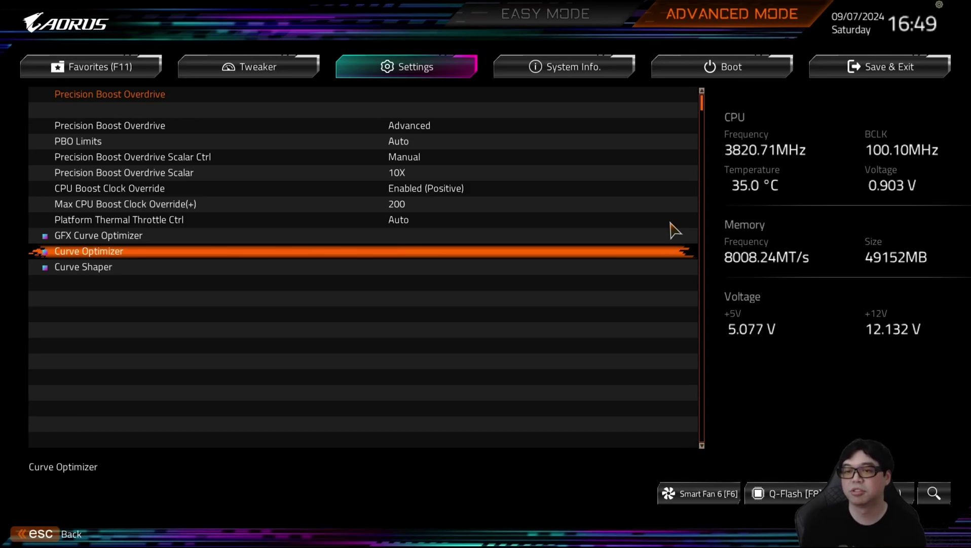
key(Up)
key(Up)
key(Up)
key(Up)
key(Up)
key(Up)
key(Up)
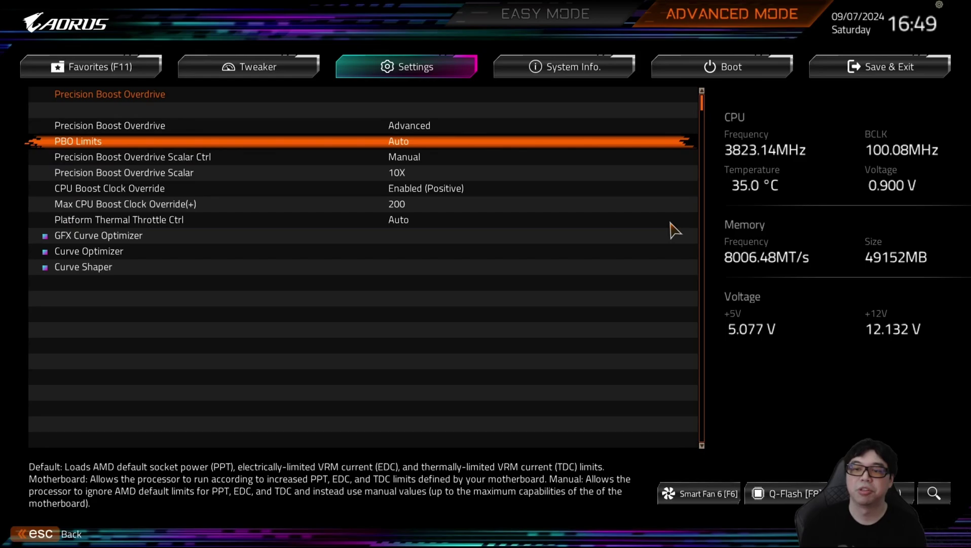
key(Down)
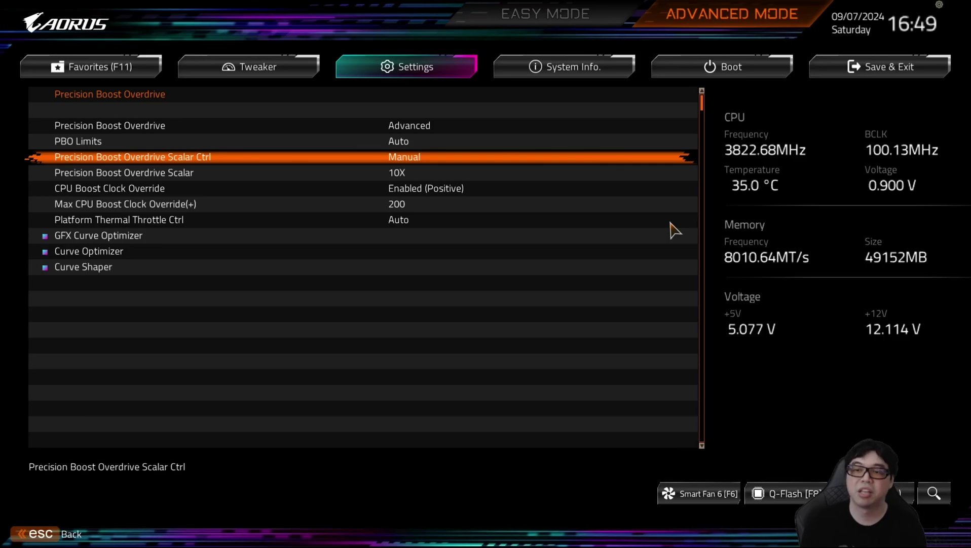
key(Down)
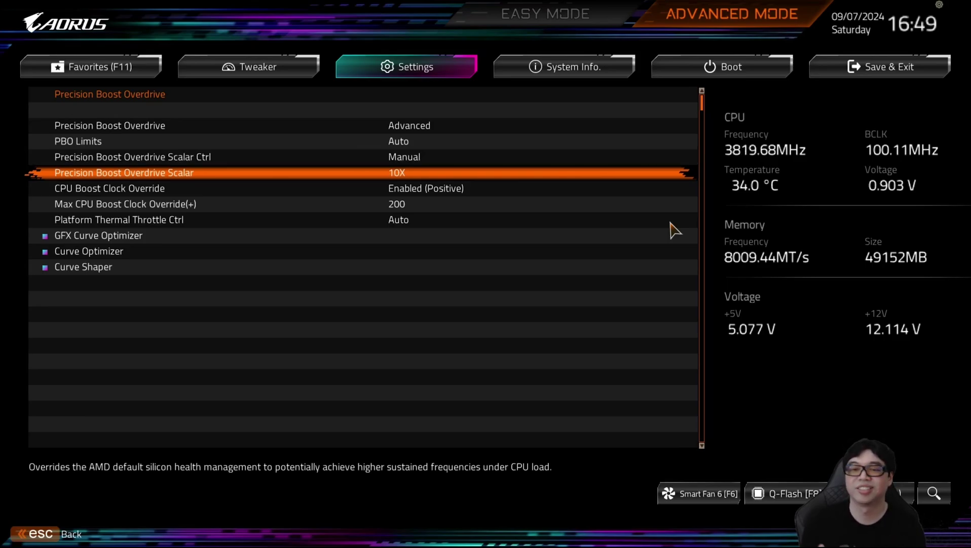
key(Down)
key(Down)
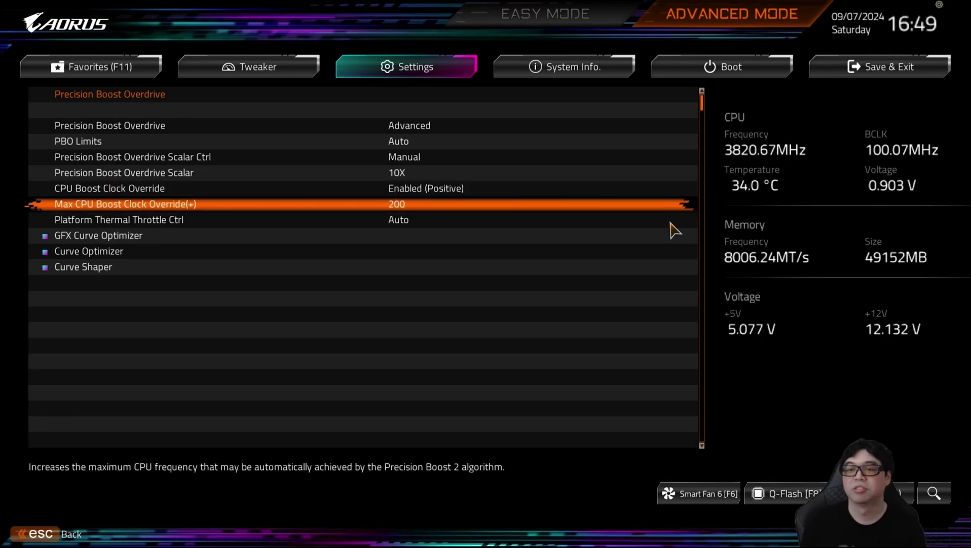
key(Return)
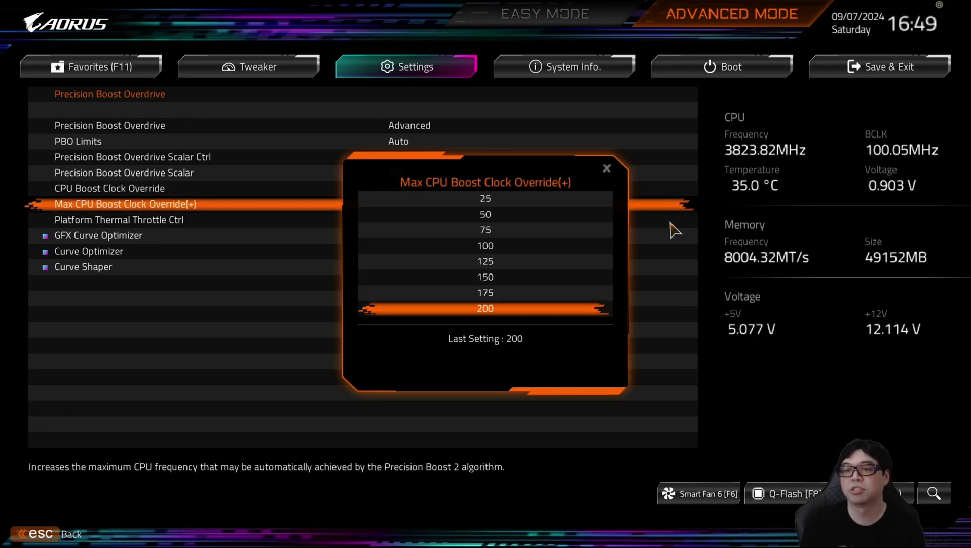
key(Return)
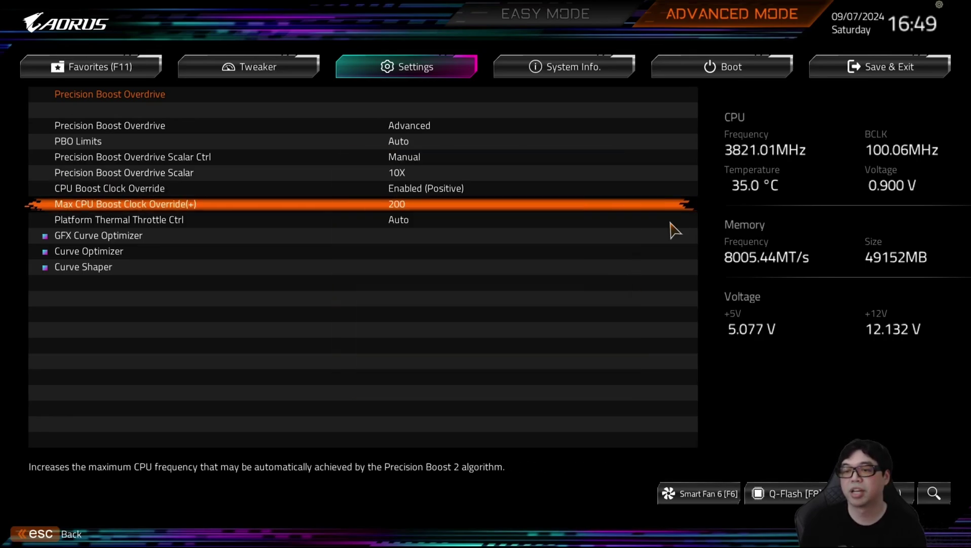
key(Up)
key(Up)
key(Down)
key(Down)
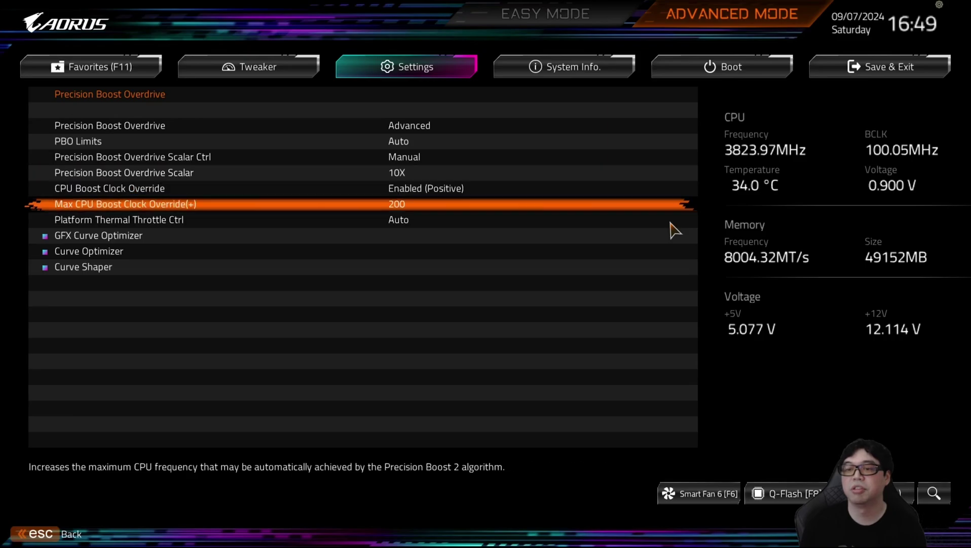
key(Up)
key(Up)
key(Up)
key(Up)
key(Down)
key(Down)
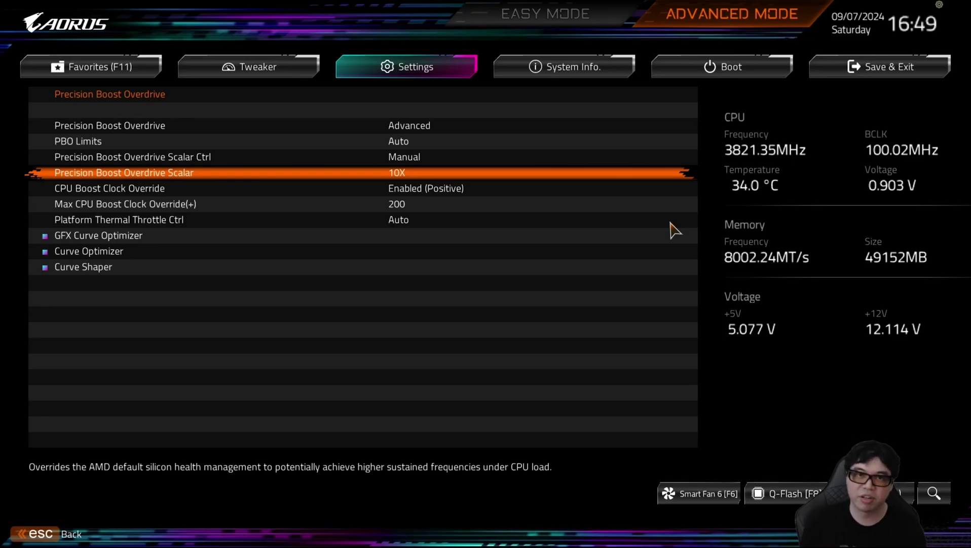
key(Down)
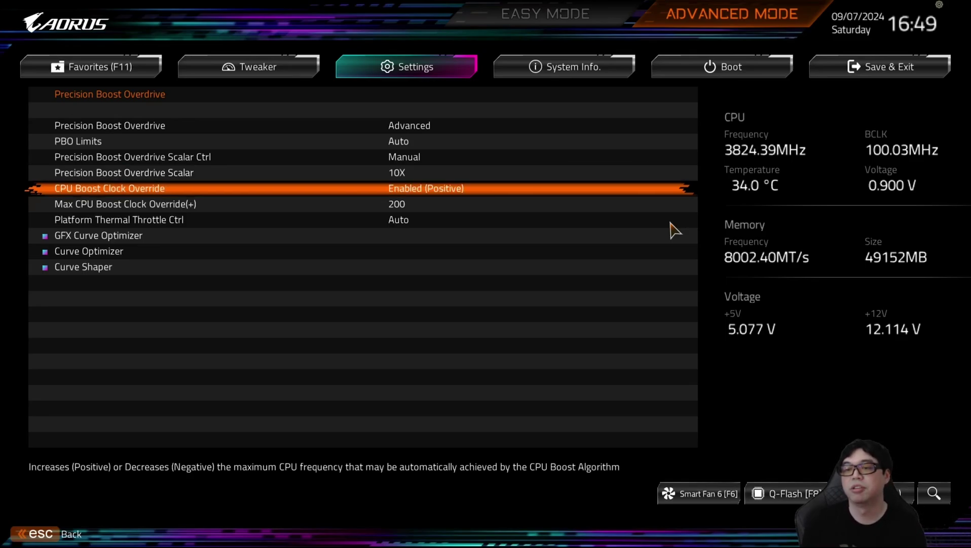
key(Up)
key(Down)
key(Down)
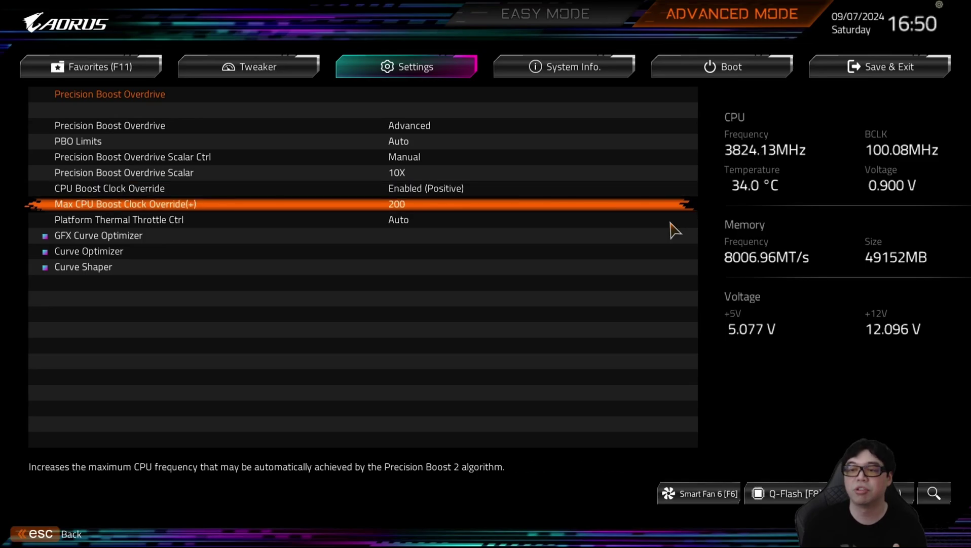
key(Up)
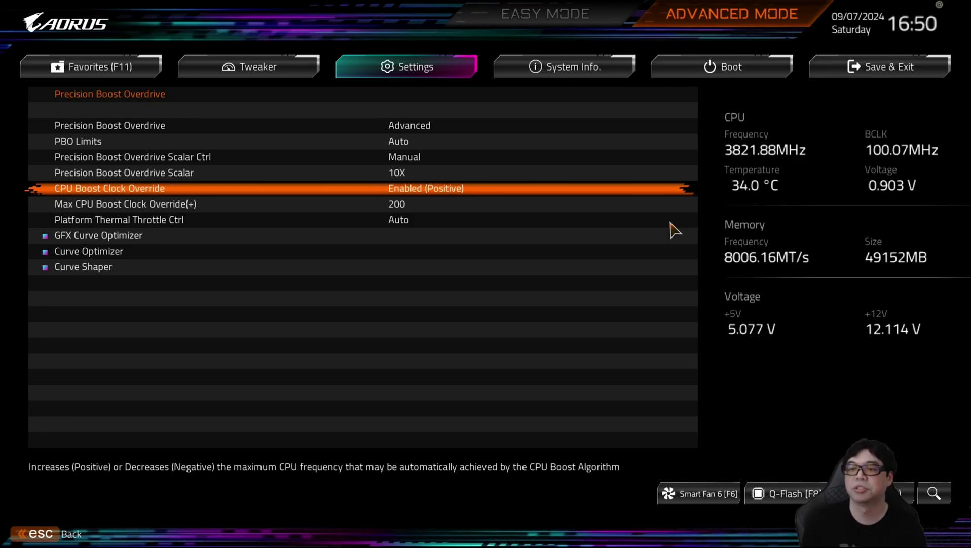
key(Down)
key(Up)
key(Up)
key(Up)
key(Down)
key(Up)
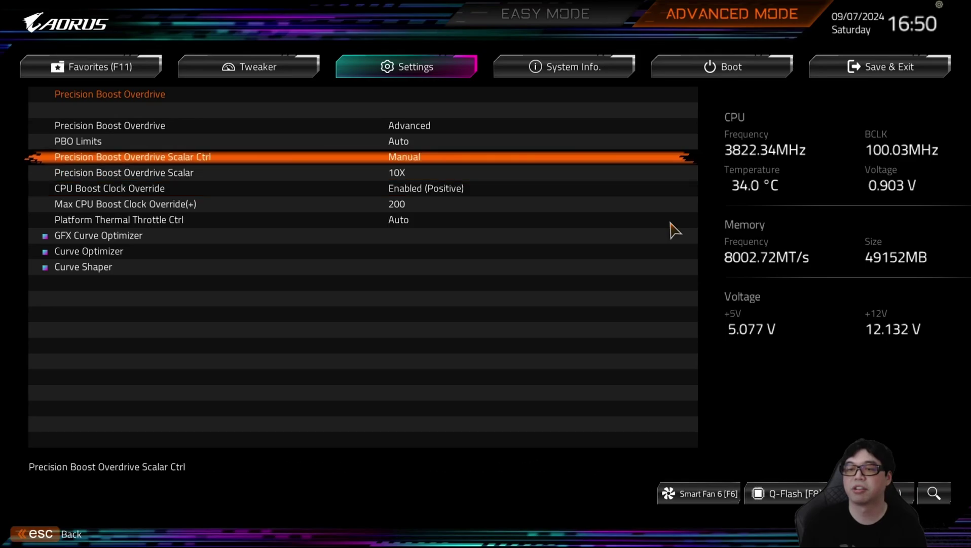
key(Up)
key(Down)
key(Down)
key(Down)
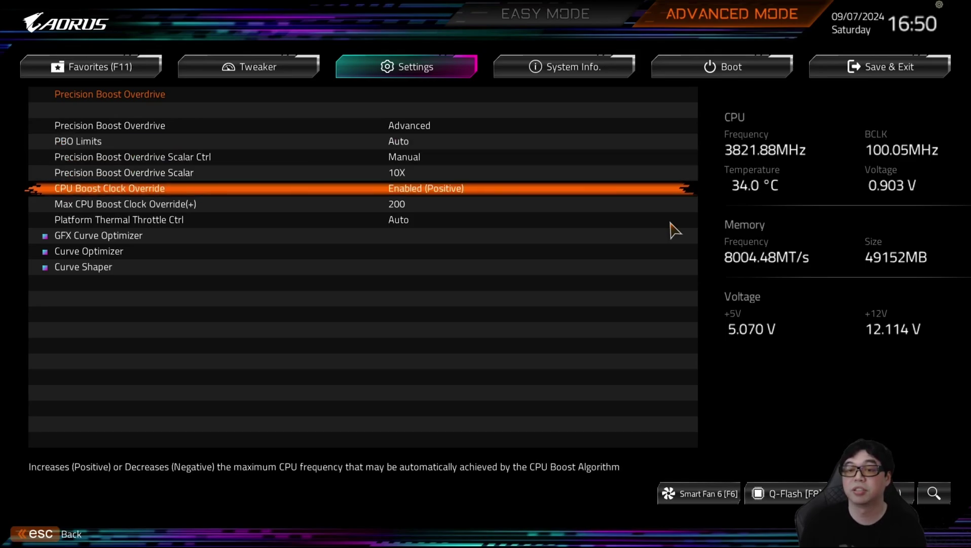
key(Down)
key(Up)
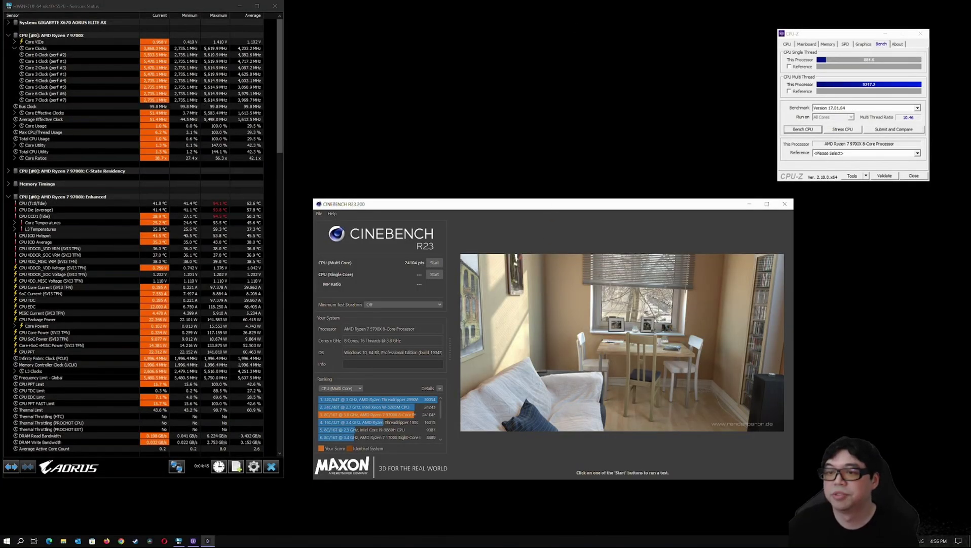
Step: Reposition the Cinebench R23 window so its 24104-point result sits beside the HWiNFO sensor readings
mouse_move(547, 207)
mouse_down()
mouse_move(548, 130)
mouse_move(560, 190)
mouse_move(536, 136)
mouse_move(528, 204)
mouse_move(544, 206)
mouse_up()
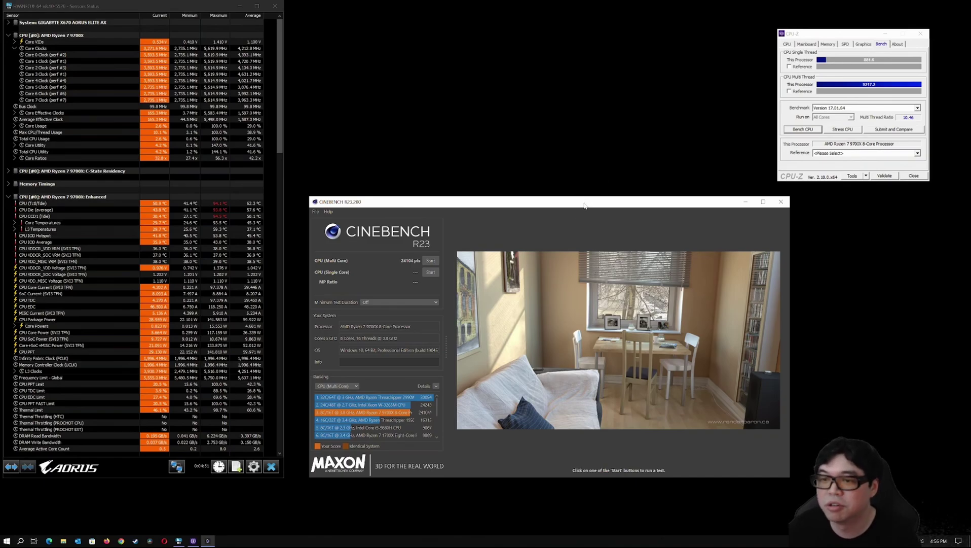
drag(585, 205, 639, 213)
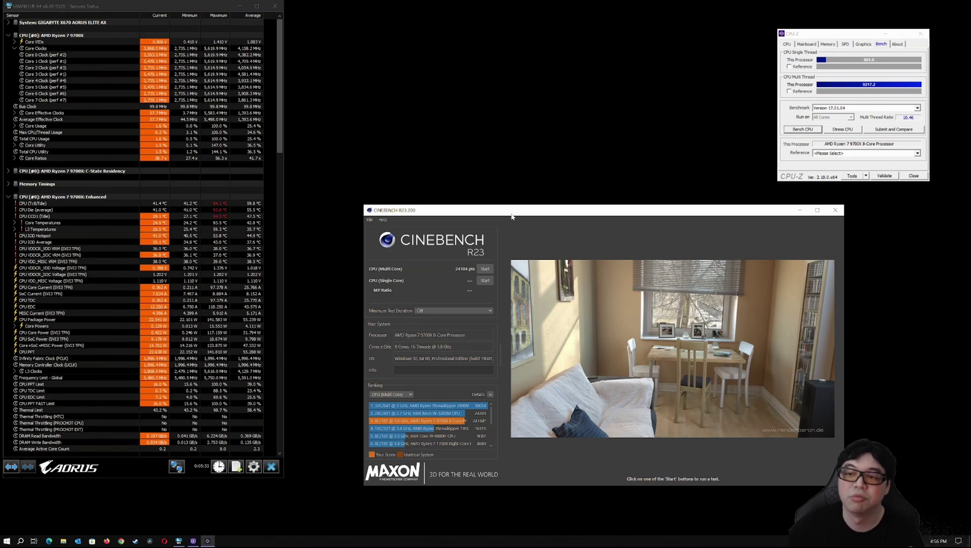
drag(512, 214, 473, 211)
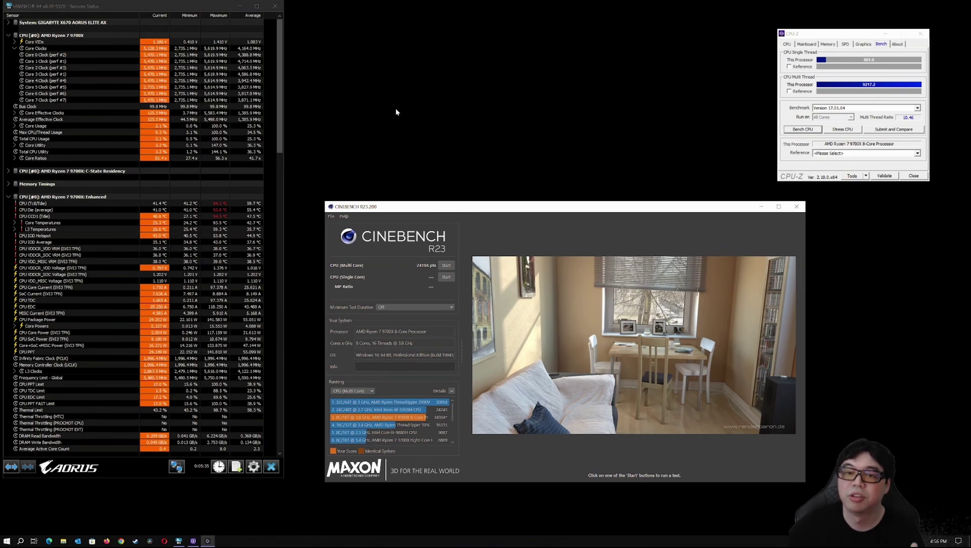